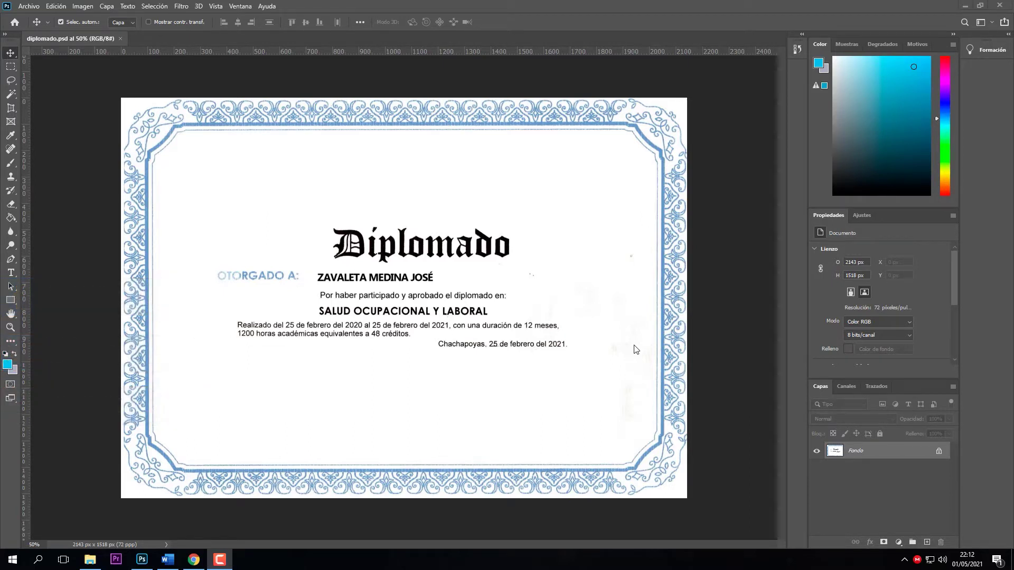
Crop the diploma image down to just the word "Diplomado" with the Perspective Crop tool.
key(ctrl+plus)
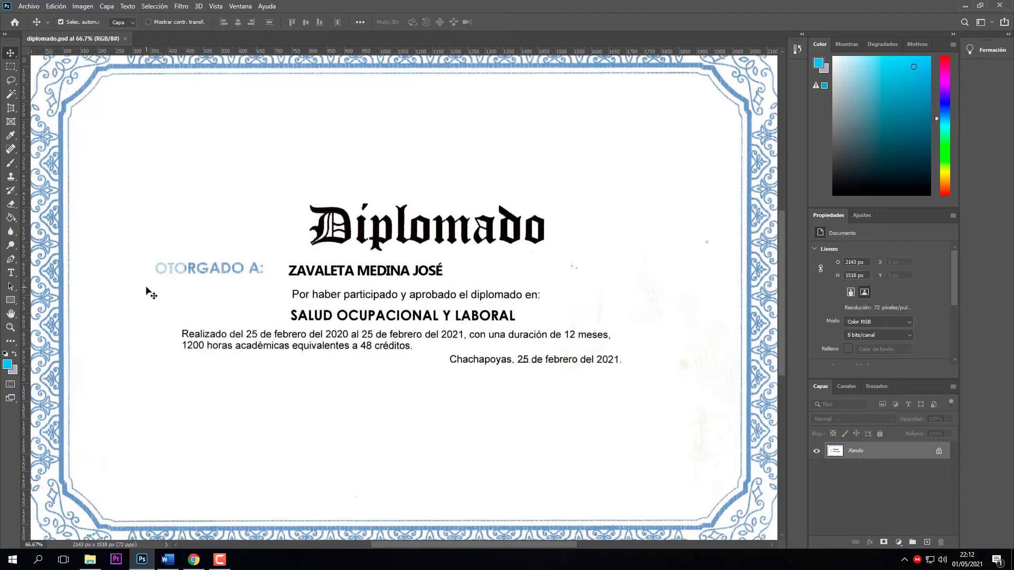
click(11, 109)
drag(305, 196, 548, 254)
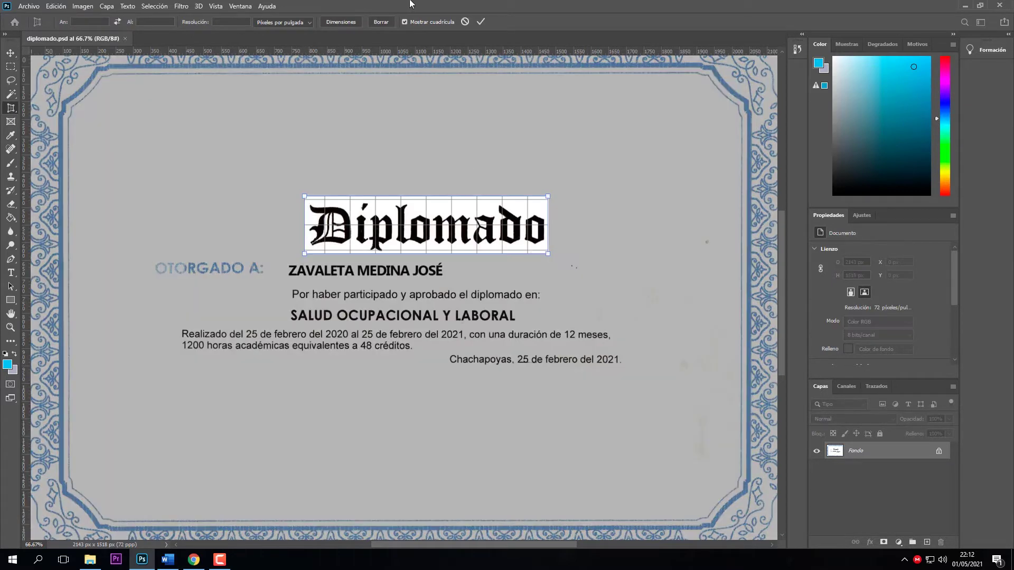
click(481, 26)
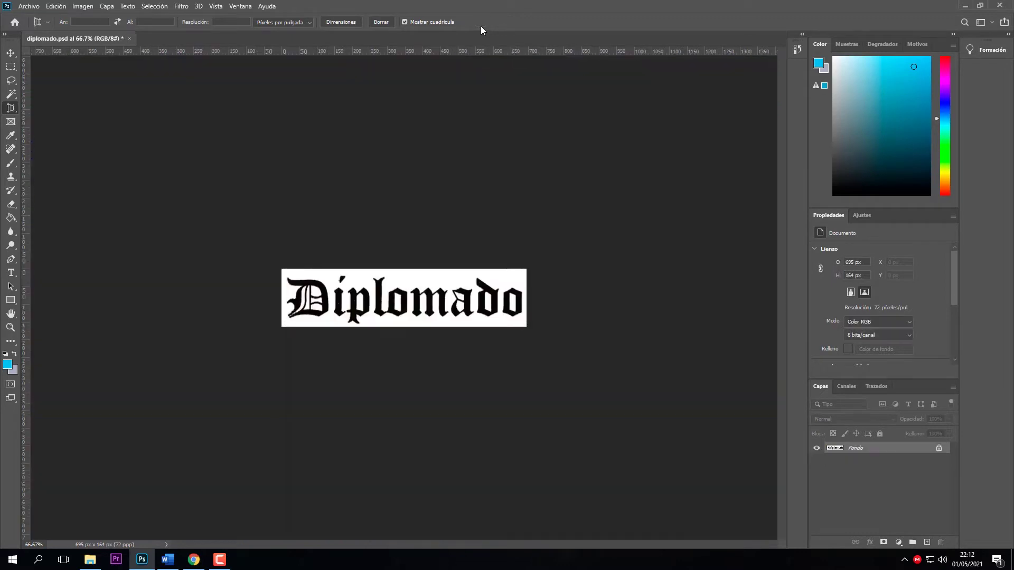
click(11, 53)
Save the cropped image in the Descargas folder as a JPEG named MUESTRA, keeping the default JPEG options.
click(29, 7)
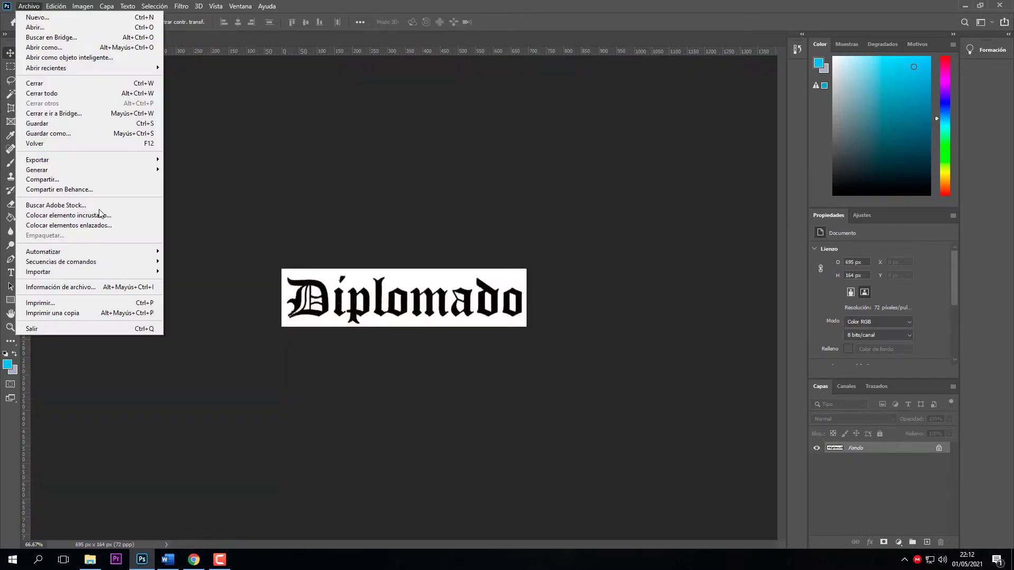
click(95, 131)
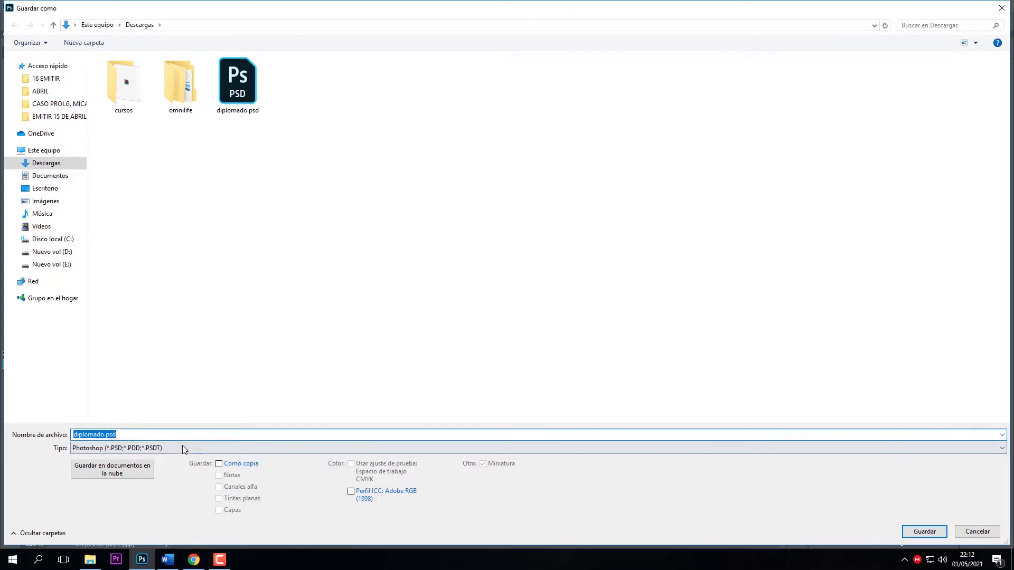
click(185, 448)
click(151, 359)
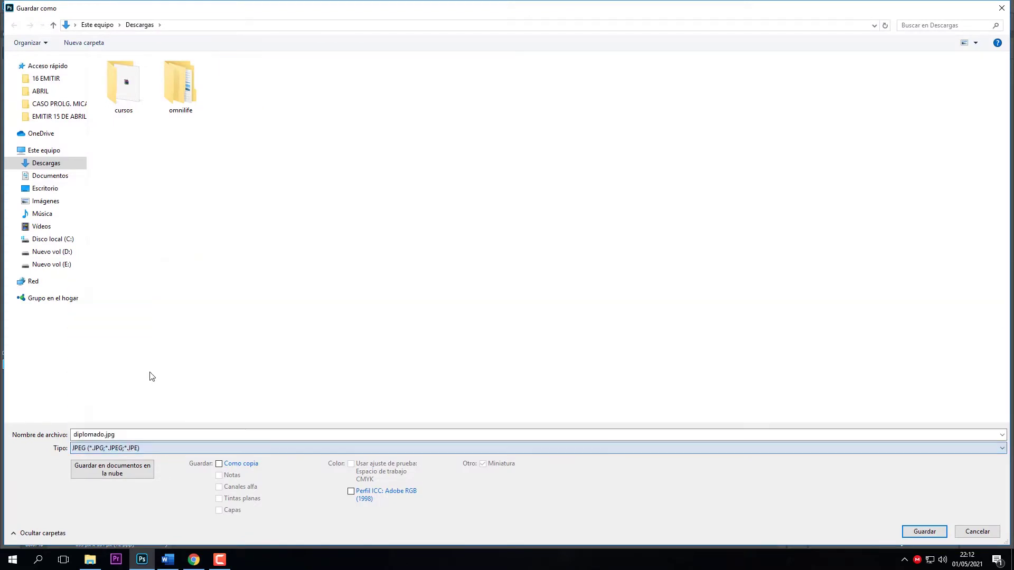
double_click(134, 436)
text(MUESTRA)
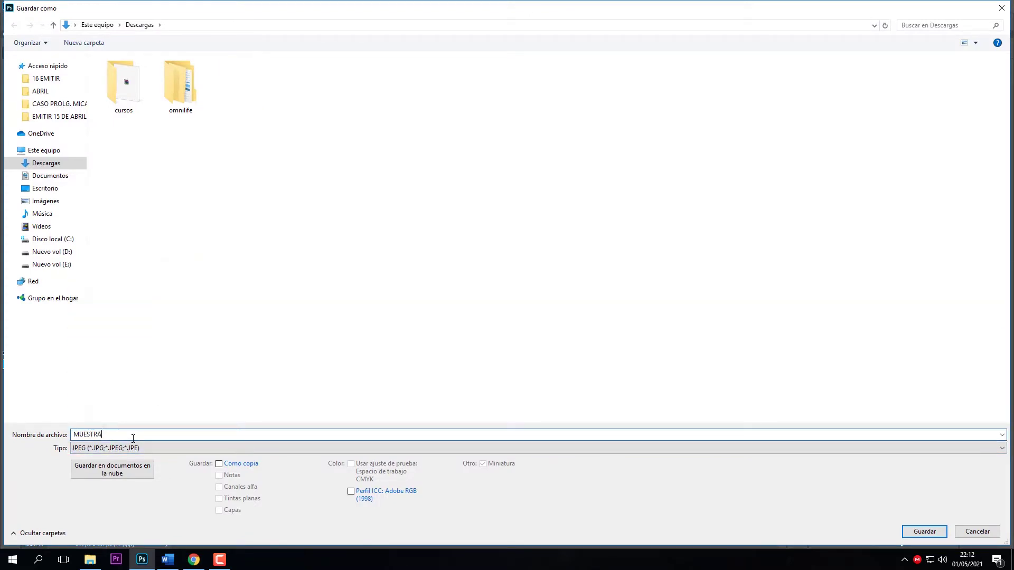
key(Return)
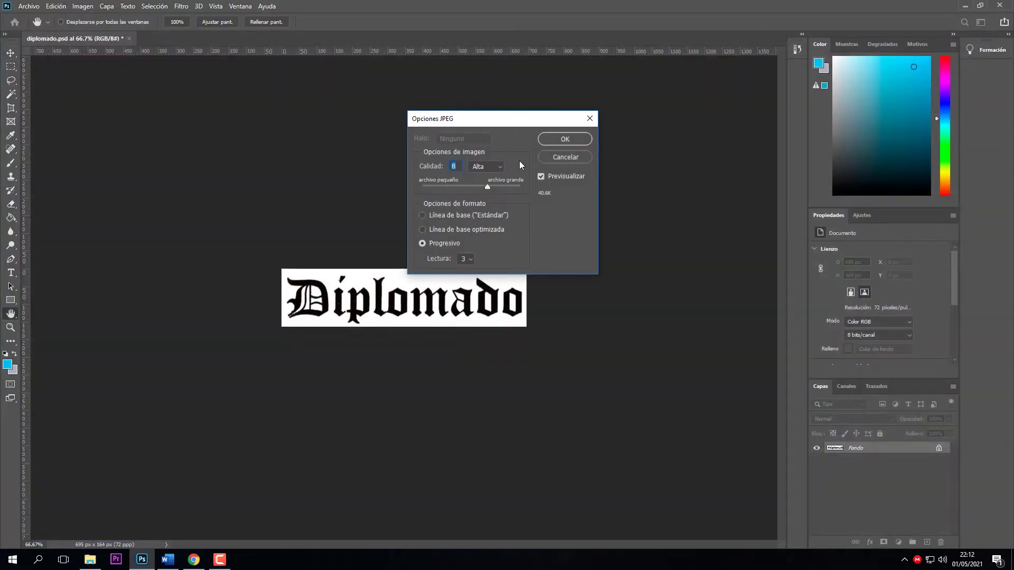
click(564, 139)
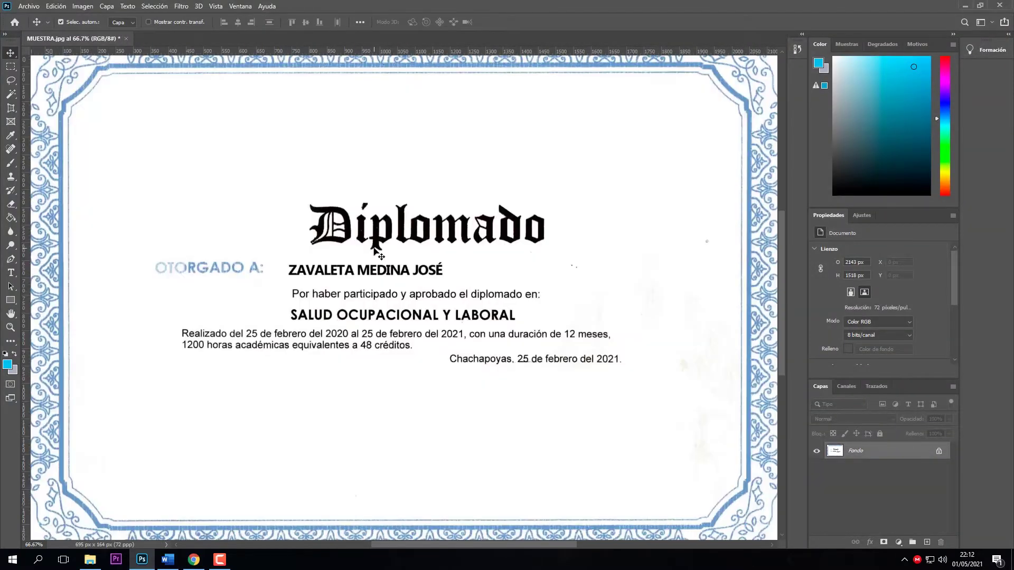
Switch to the Descargas folder and view MUESTRA.jpg to check the cropped sample, closing the viewer when done.
click(965, 5)
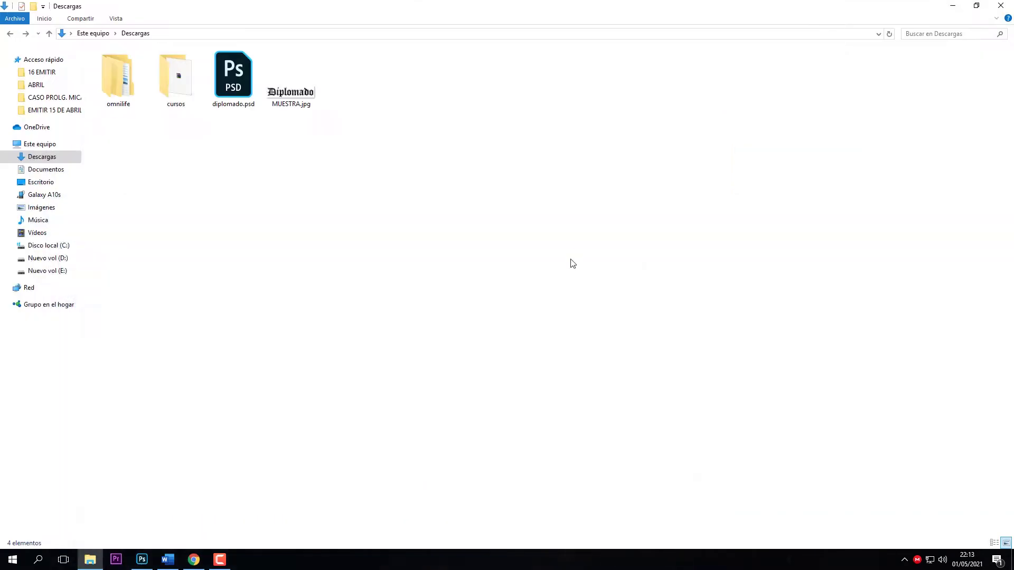
double_click(315, 106)
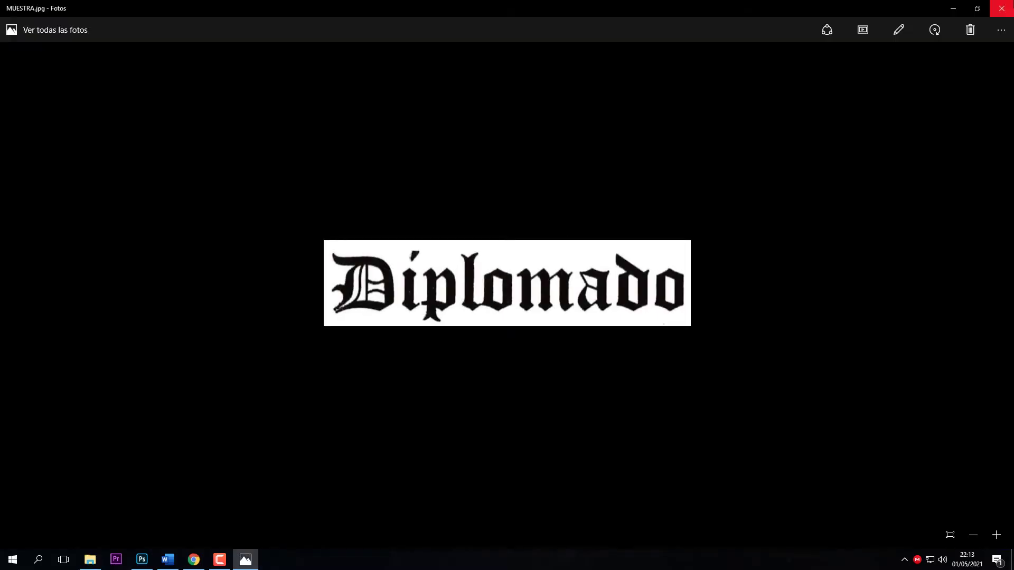
click(1001, 8)
Switch to Chrome and search Google for "my fonts".
click(194, 559)
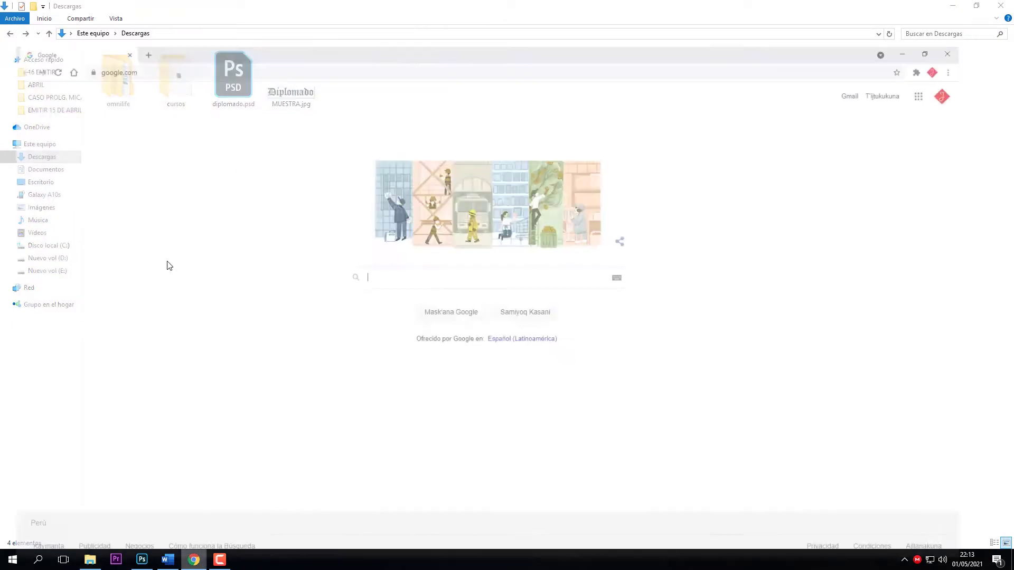
click(409, 247)
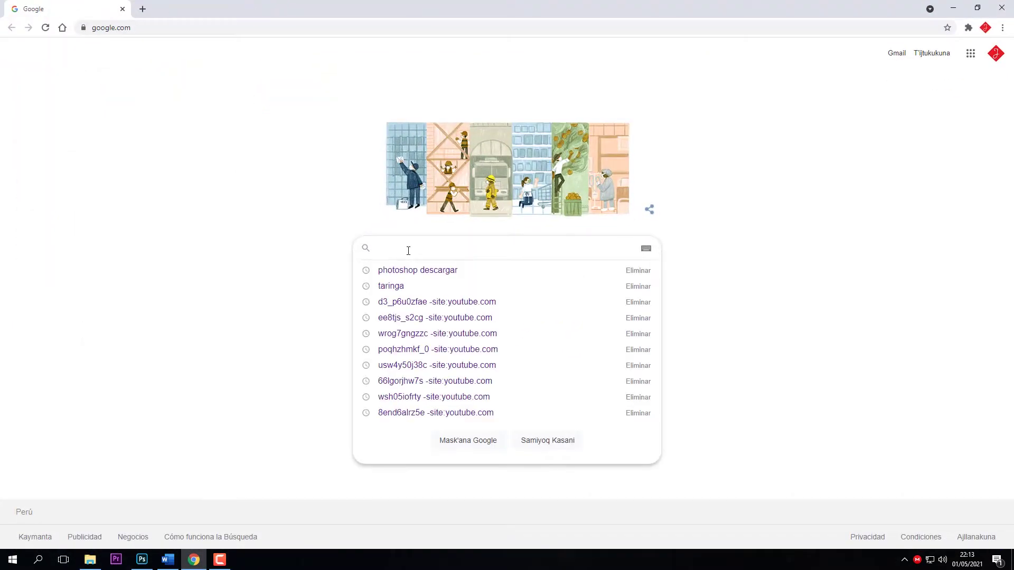
text(MY)
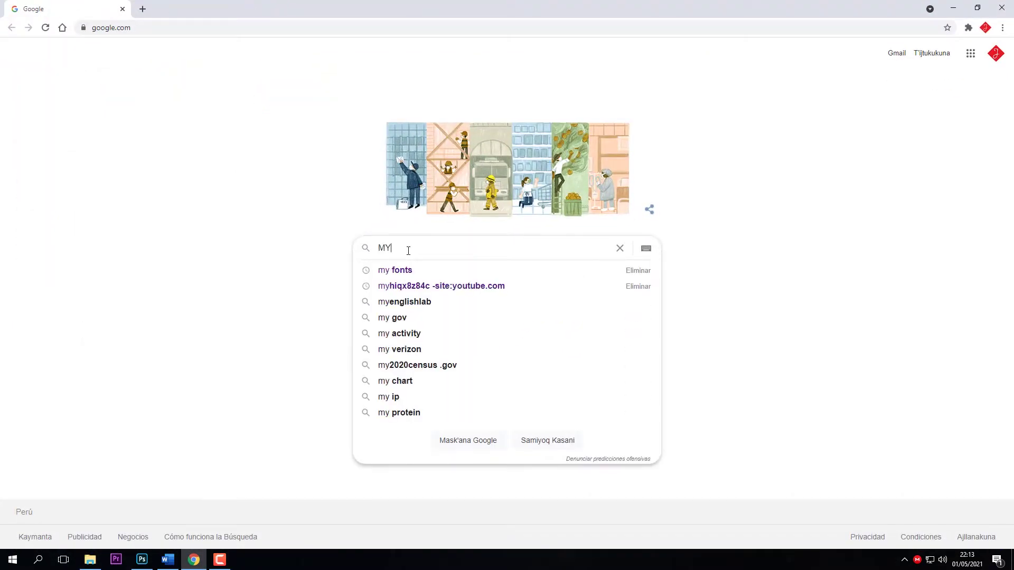
key(Down)
key(Return)
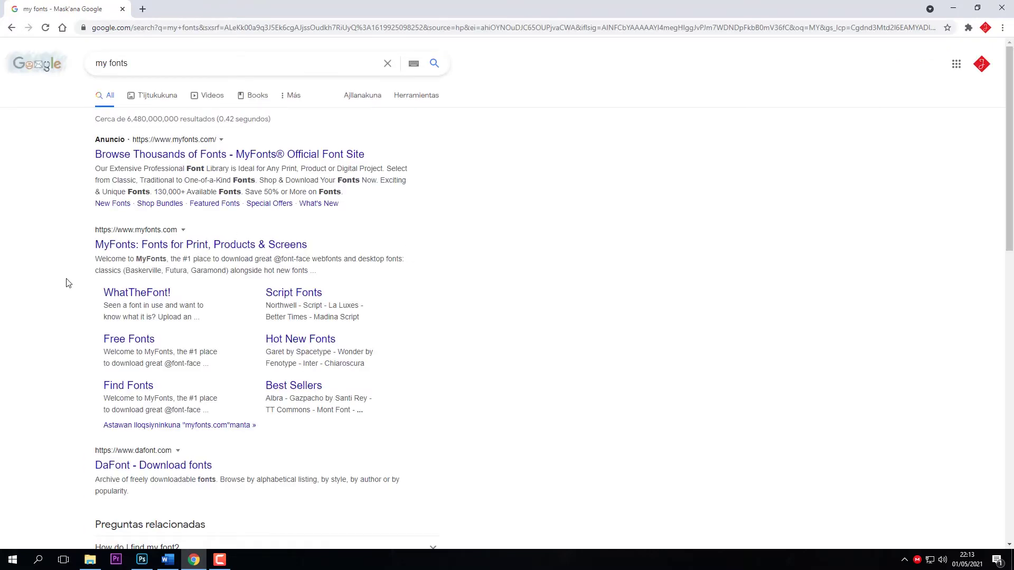
Open the WhatTheFont! result from MyFonts in a new tab and go to its image upload area.
scroll(79, 287, down, 1)
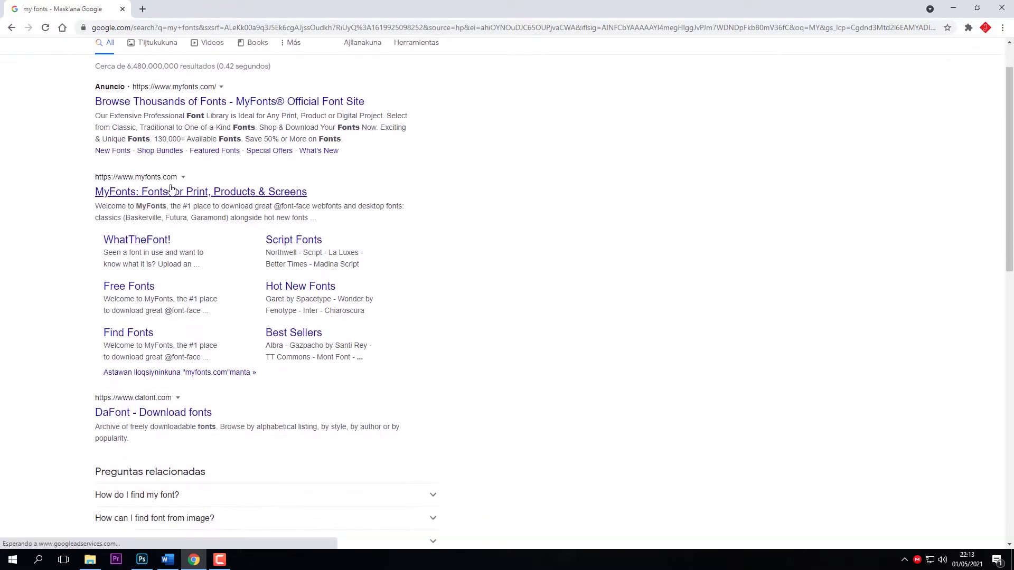
scroll(148, 211, up, 1)
scroll(109, 256, down, 2)
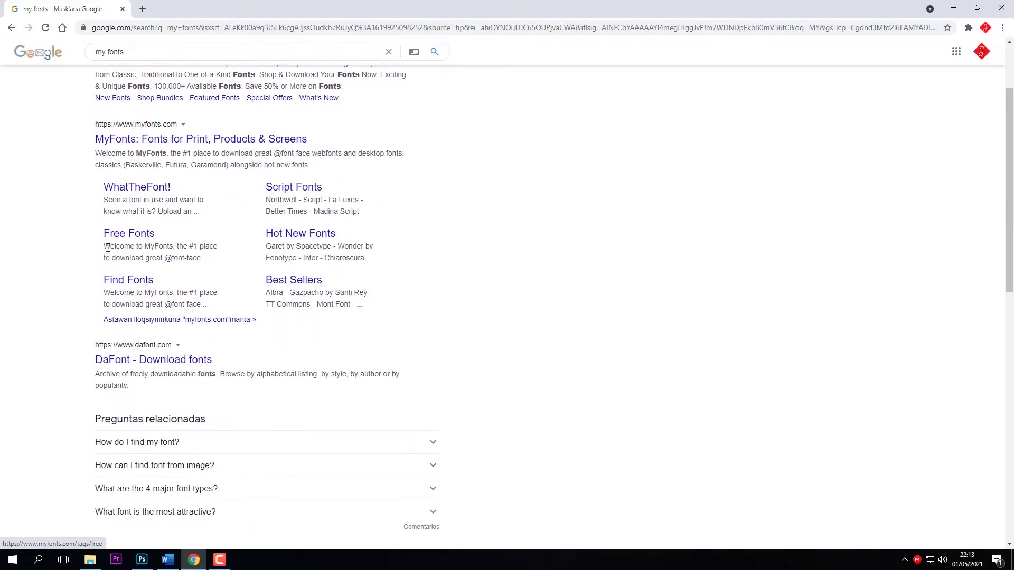
right_click(156, 191)
click(185, 196)
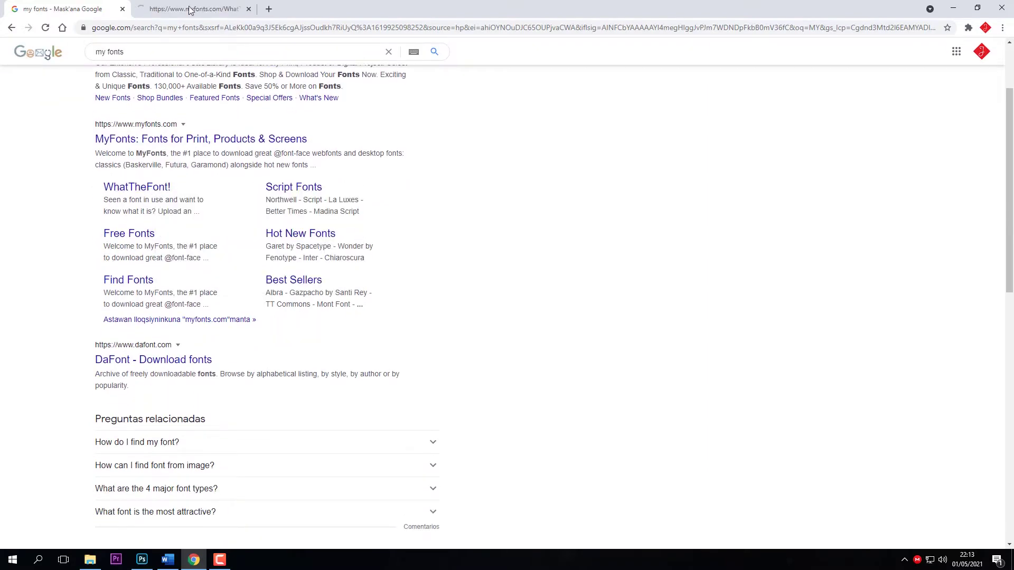
key(ctrl+Tab)
scroll(429, 306, down, 2)
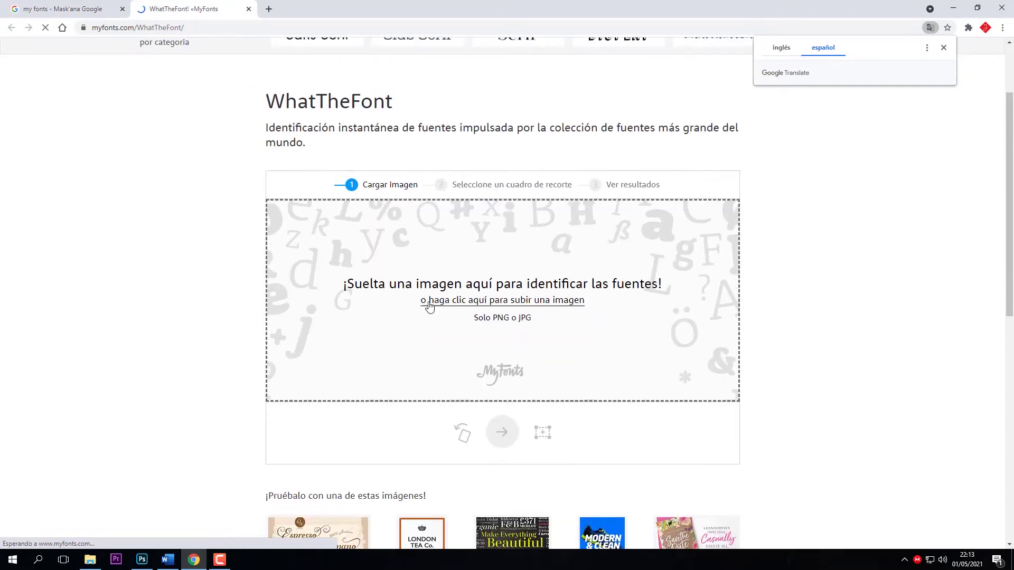
Upload MUESTRA.jpg from the Descargas folder to WhatTheFont.
scroll(610, 168, up, 2)
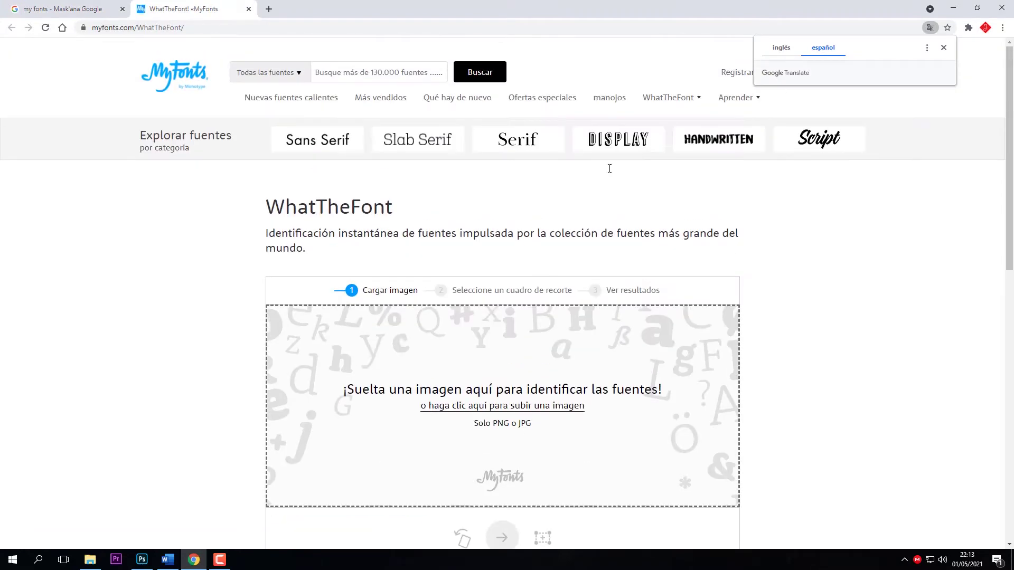
click(953, 6)
drag(298, 90, 402, 378)
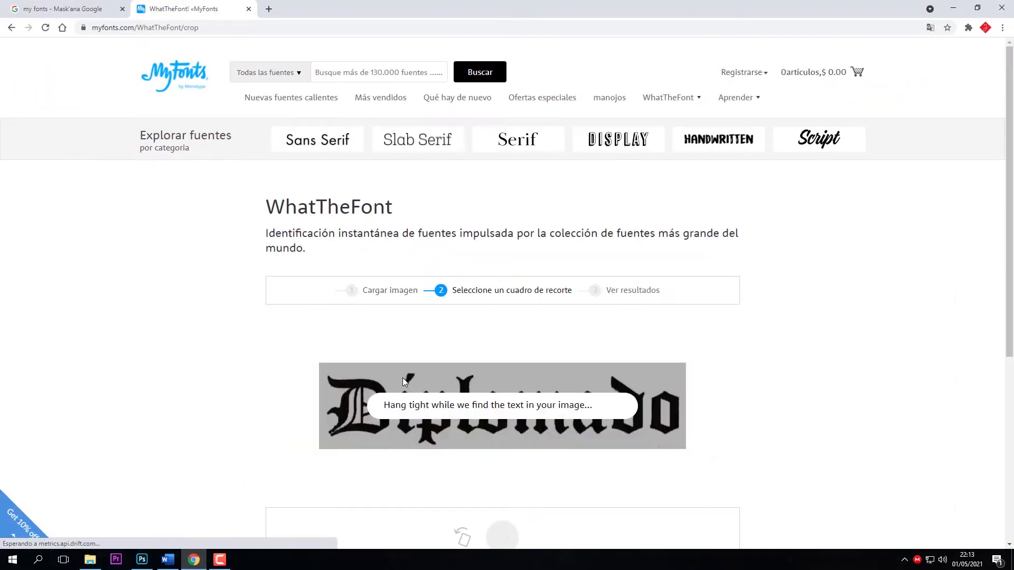
Dismiss the sign-up offer and run the font identification on the detected "Diplomado" text.
scroll(242, 323, down, 3)
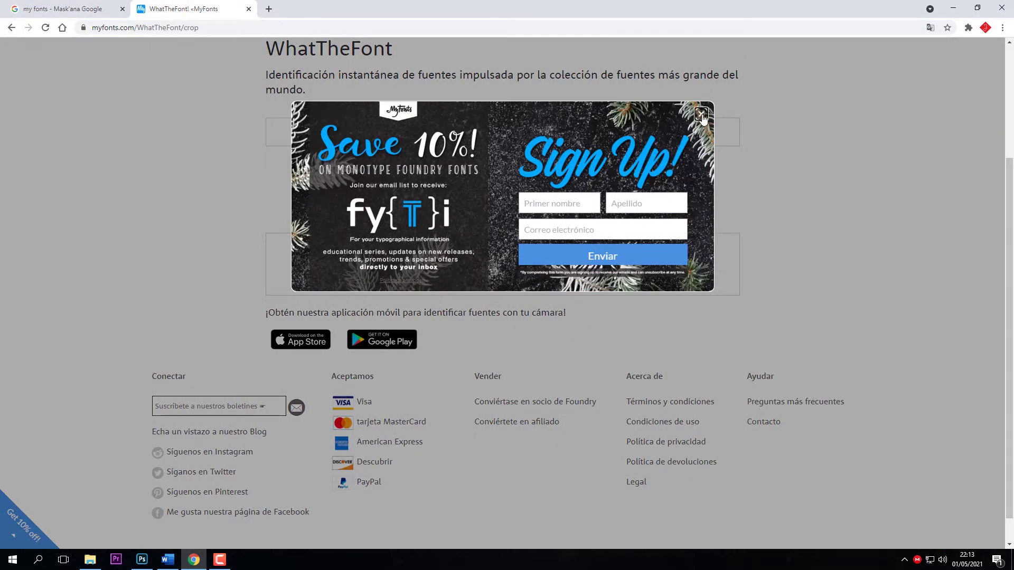
click(702, 115)
click(701, 114)
click(502, 264)
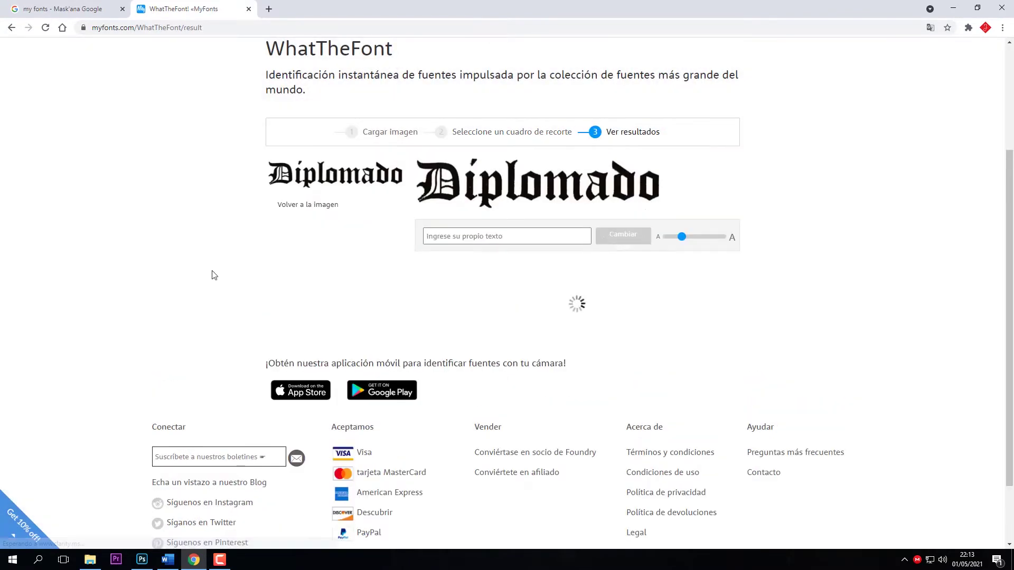
Compare the matching fonts with the sample and copy the name "Claustro negro estándar regular de Bitstream".
scroll(222, 270, up, 1)
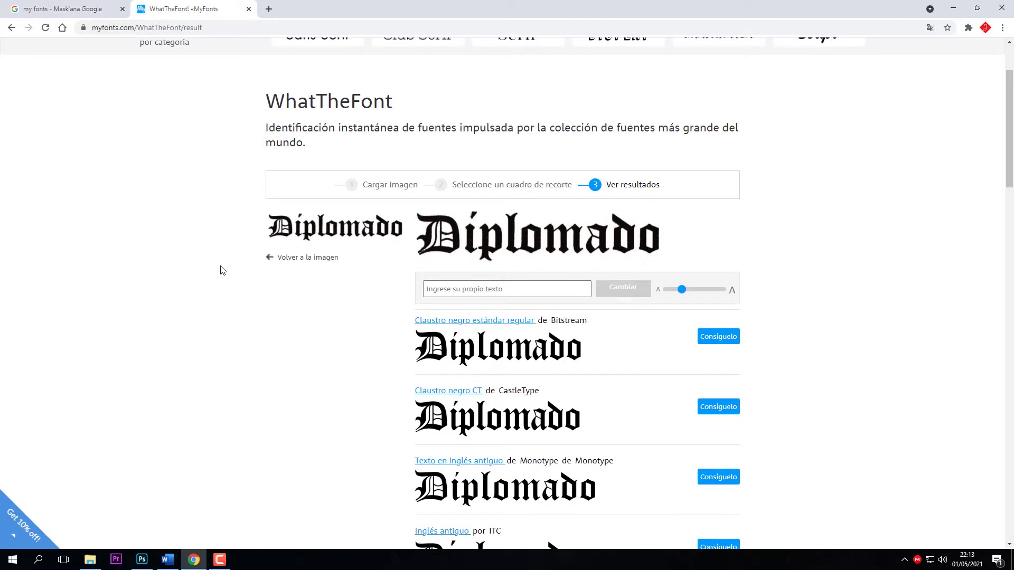
scroll(519, 249, down, 1)
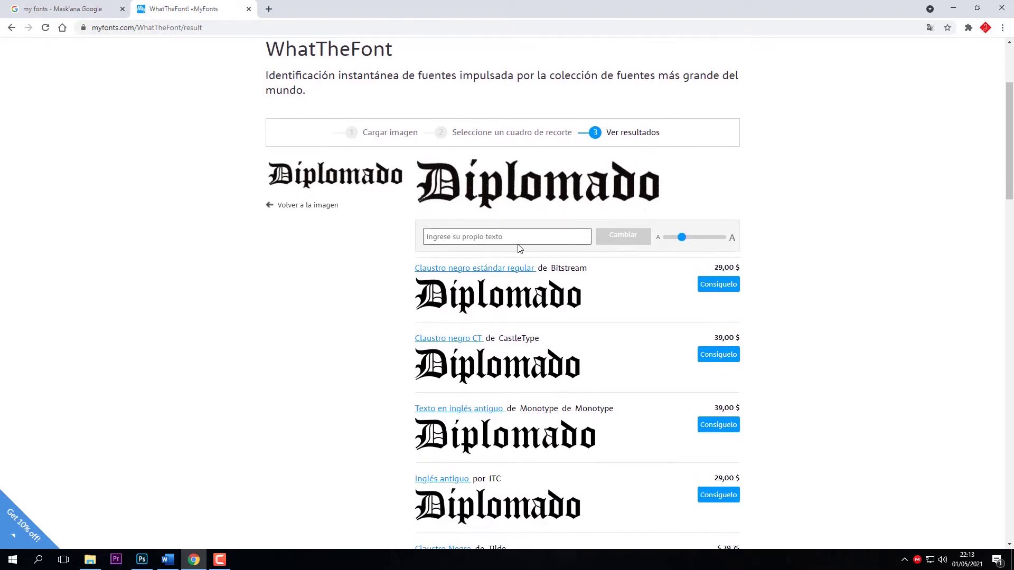
scroll(487, 301, down, 1)
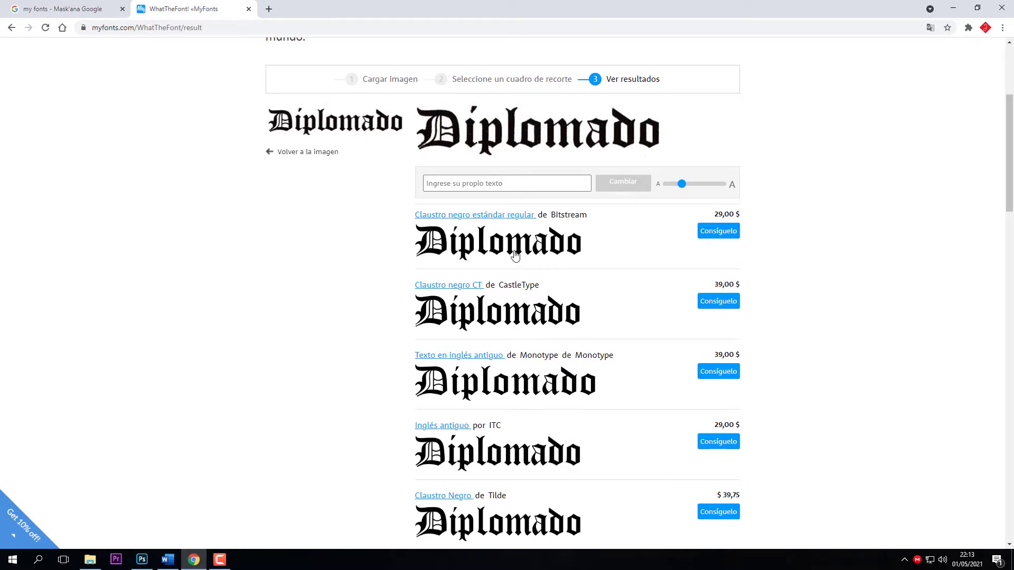
scroll(499, 262, down, 1)
scroll(447, 272, down, 5)
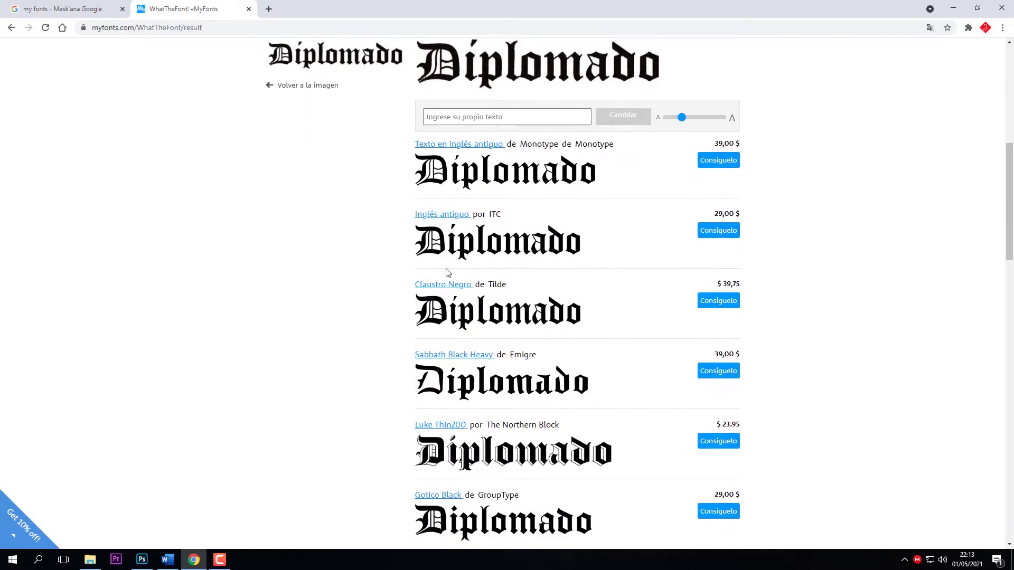
scroll(446, 275, up, 10)
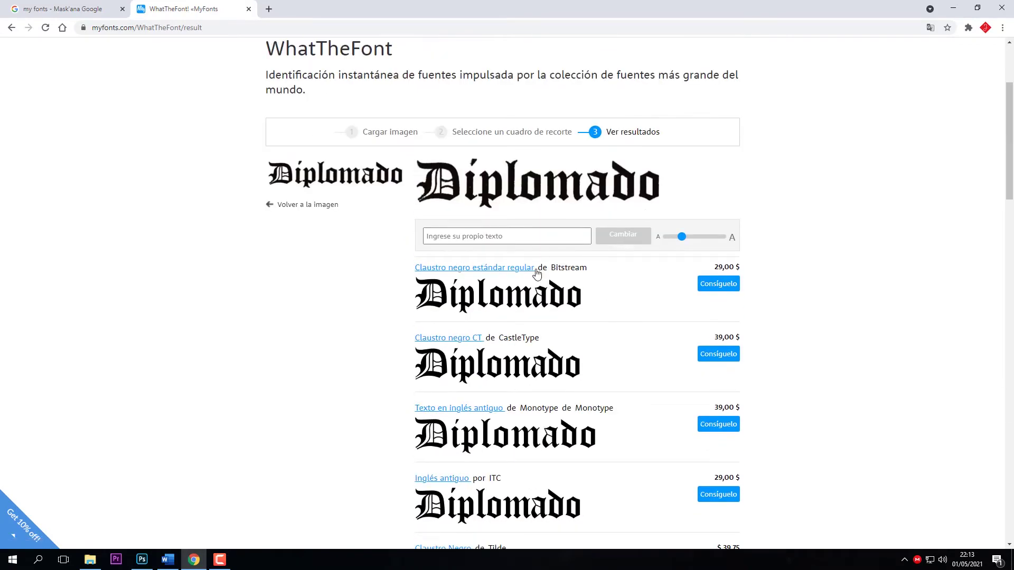
drag(589, 268, 423, 269)
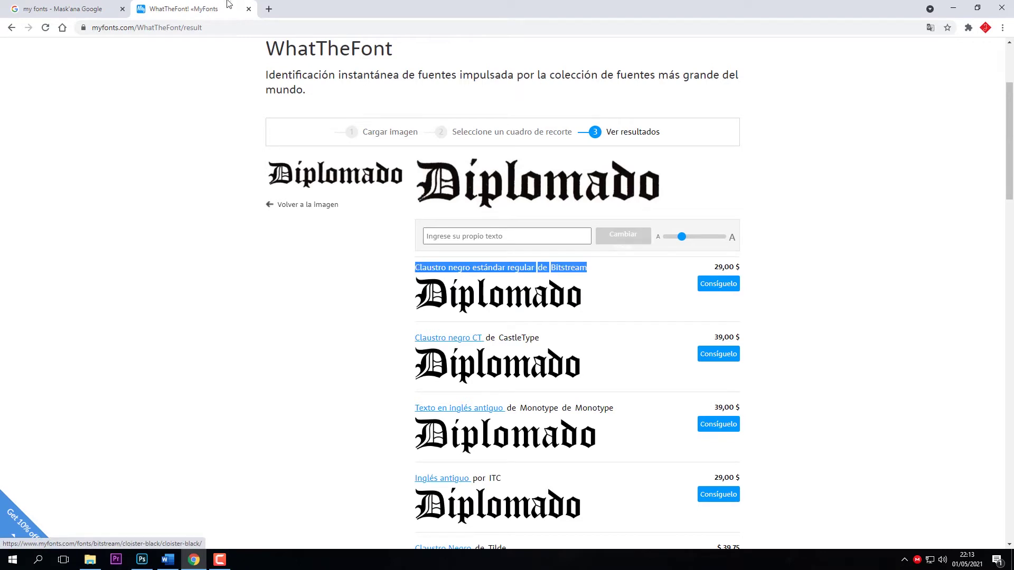
Open the Google home page in a new browser tab.
key(ctrl+t)
text(google.com/?gws_rd=ssl)
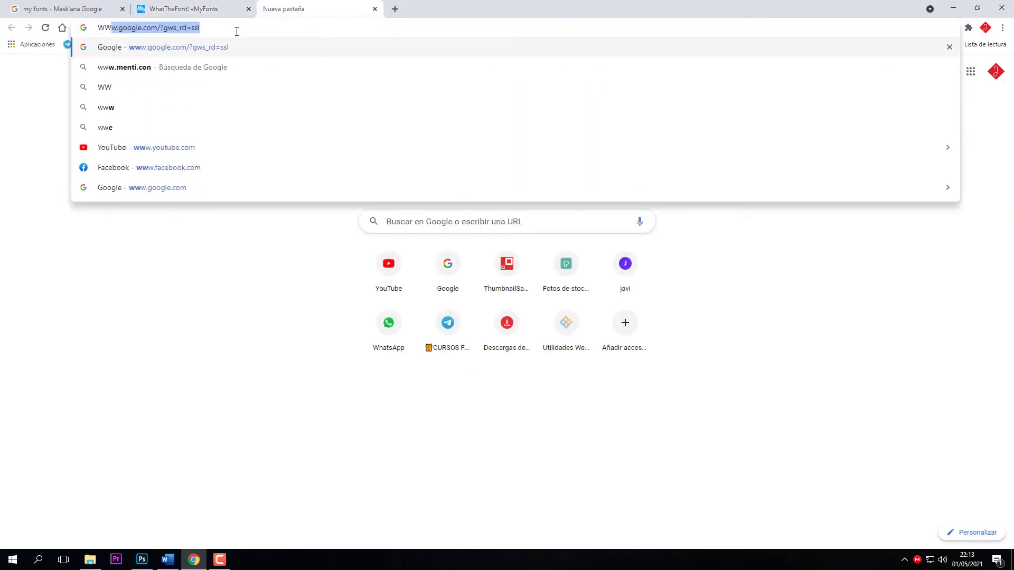
key(Return)
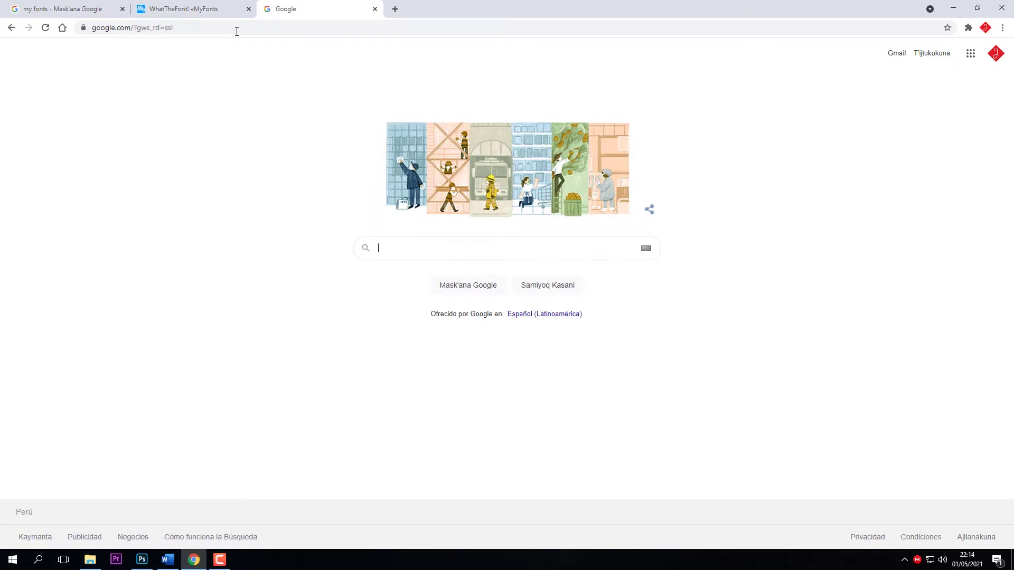
Search Google for "descargar fuente Claustro negro estándar regular".
text(descarga)
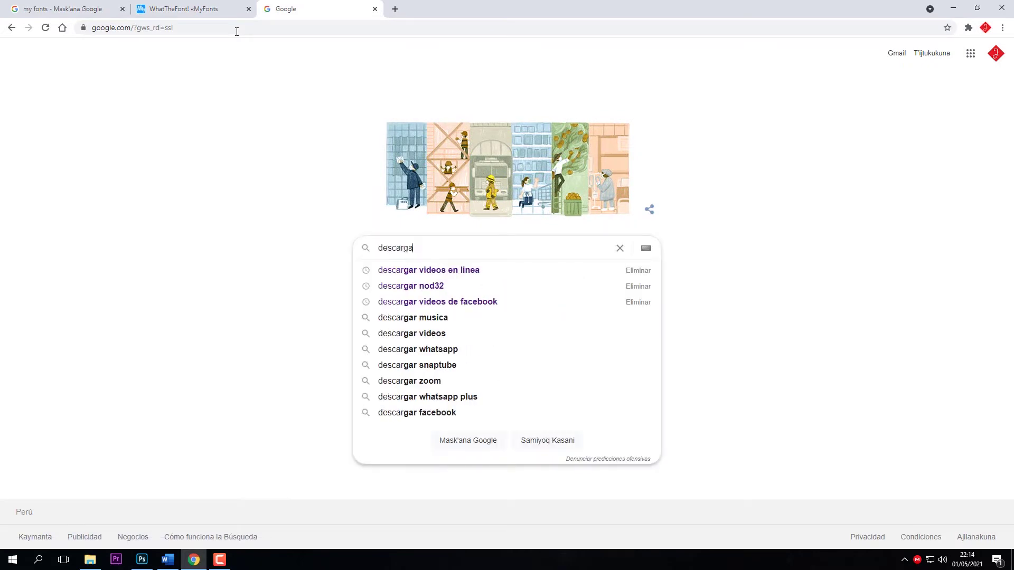
text(r fu)
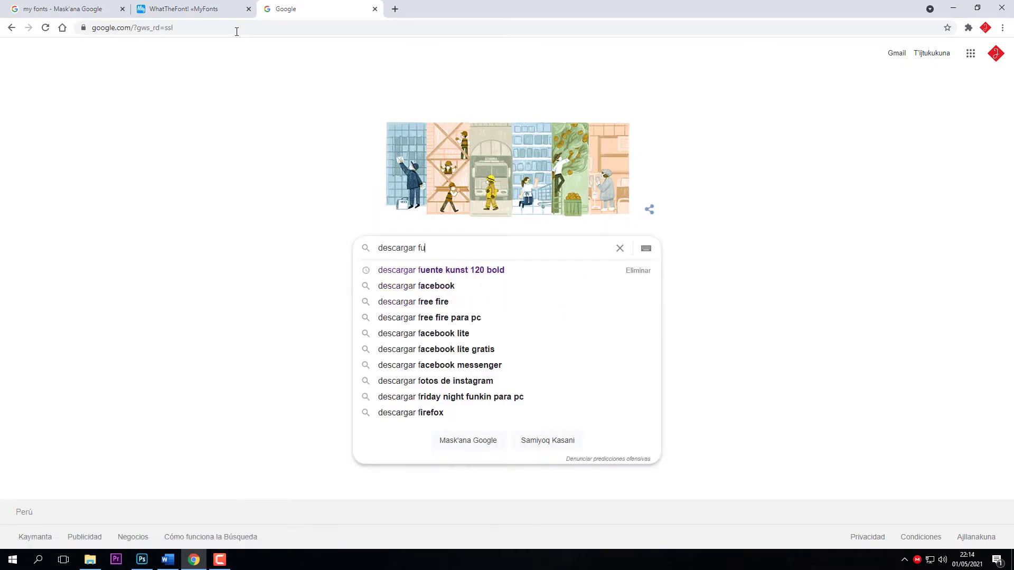
text(ente)
text(Claustro negro estándar regular de Bitstrea)
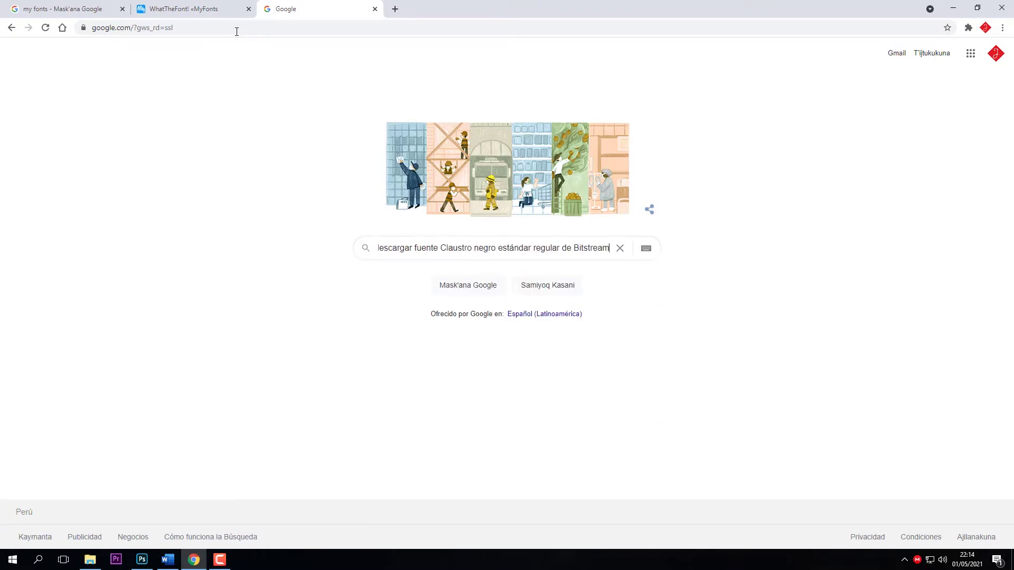
key(BackSpace)
key(BackSpace)
key(BackSpace)
key(BackSpace)
key(BackSpace)
key(BackSpace)
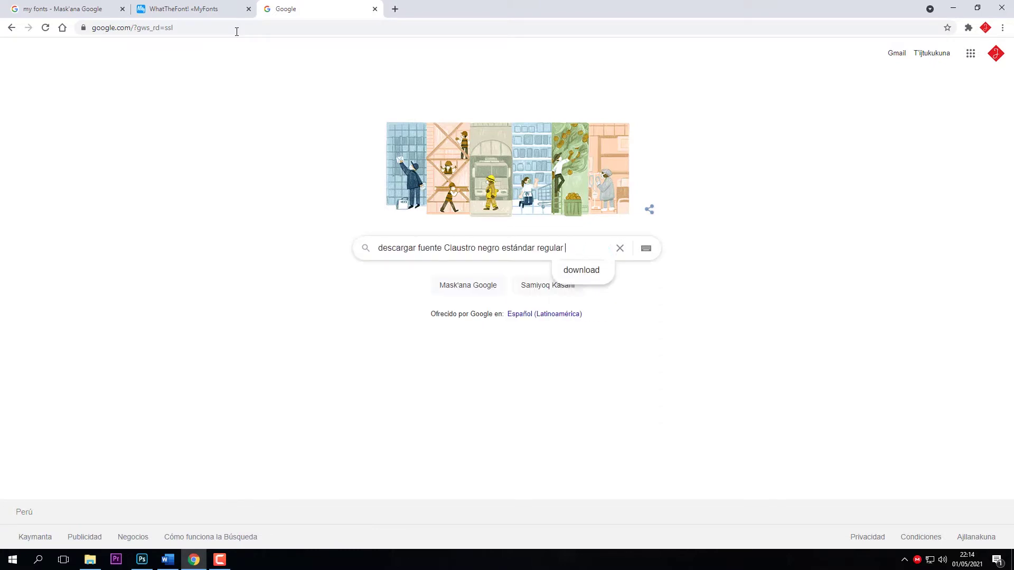
key(Return)
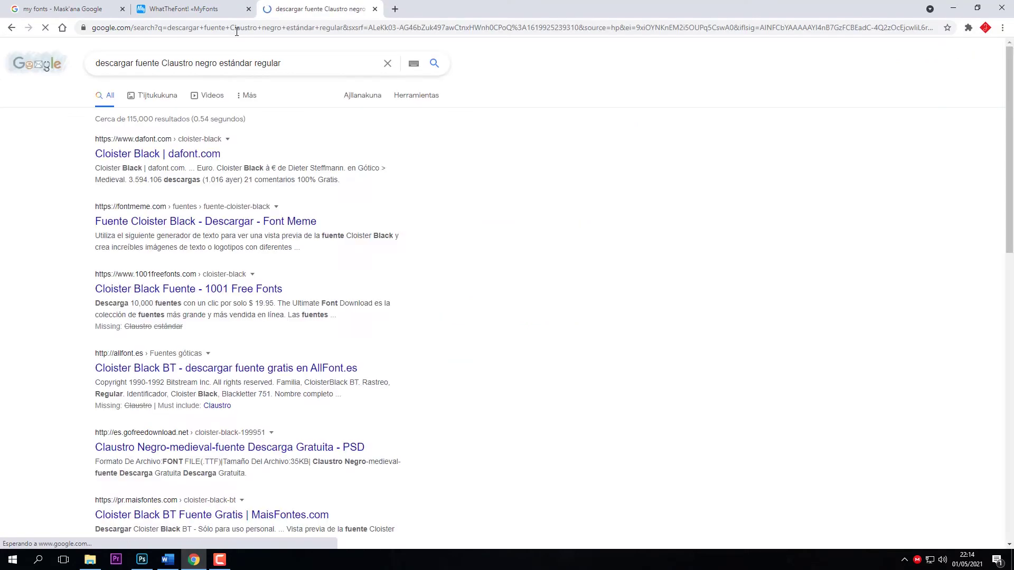
Open the dafont.com Cloister Black result in a new tab and download the font archive.
right_click(194, 164)
click(208, 159)
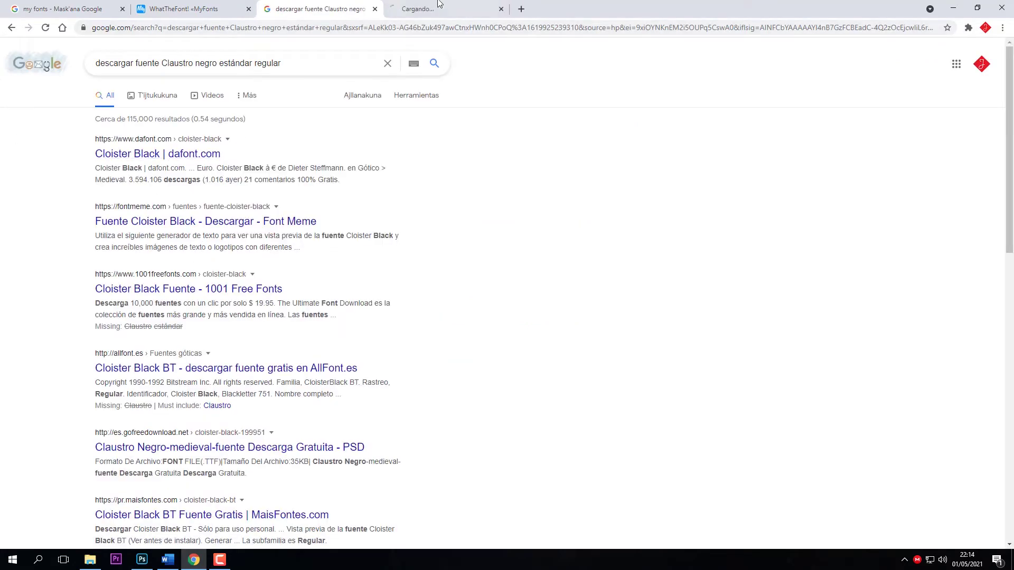
click(444, 9)
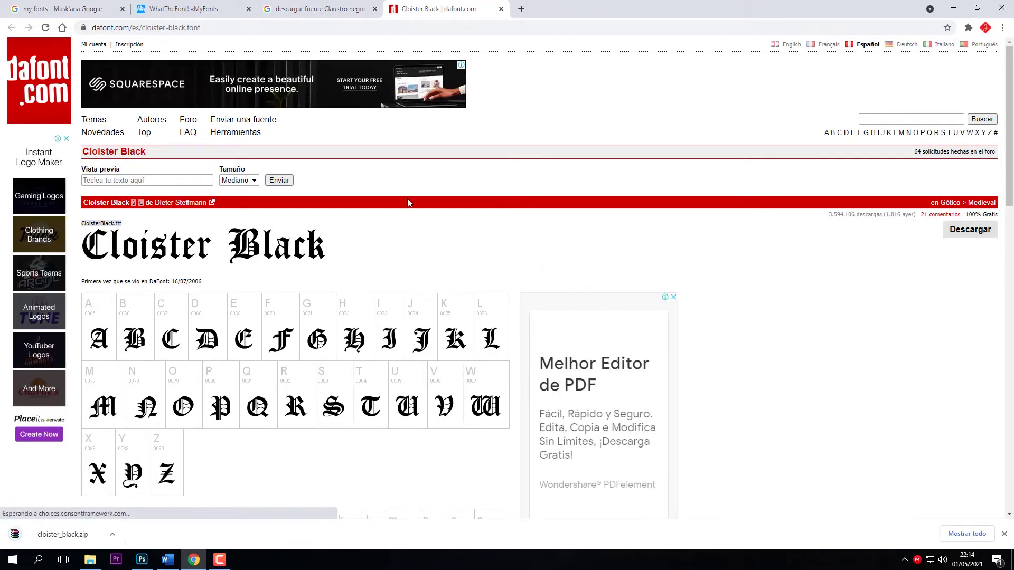
Show the downloaded cloister_black.zip in its folder and extract its contents there.
click(113, 536)
click(159, 499)
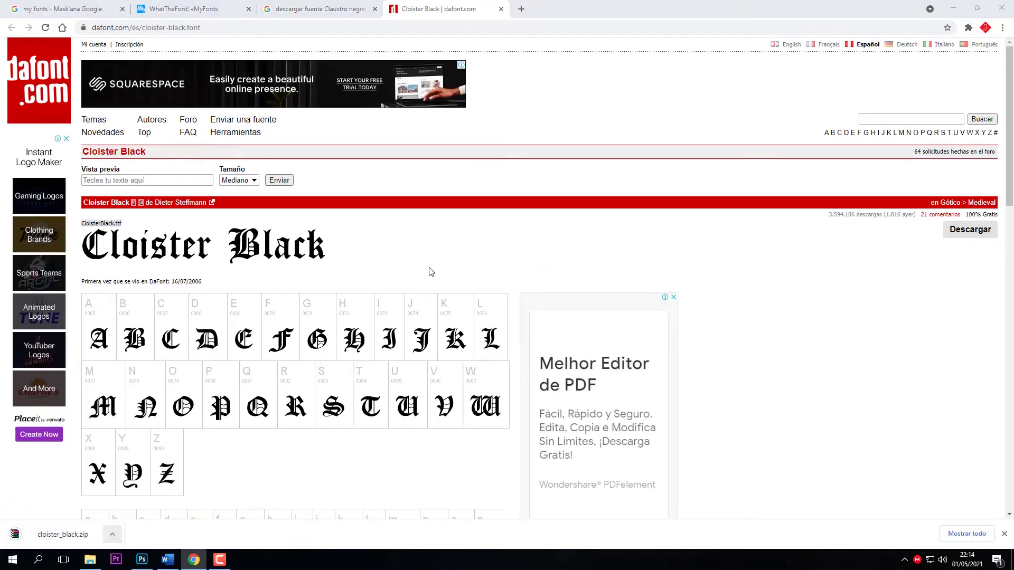
click(258, 86)
right_click(244, 76)
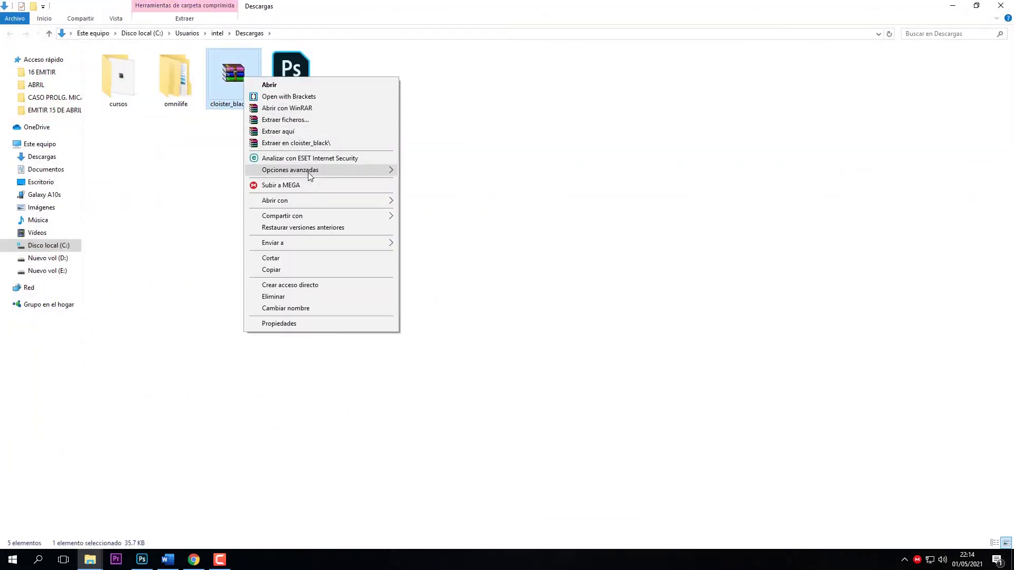
click(290, 131)
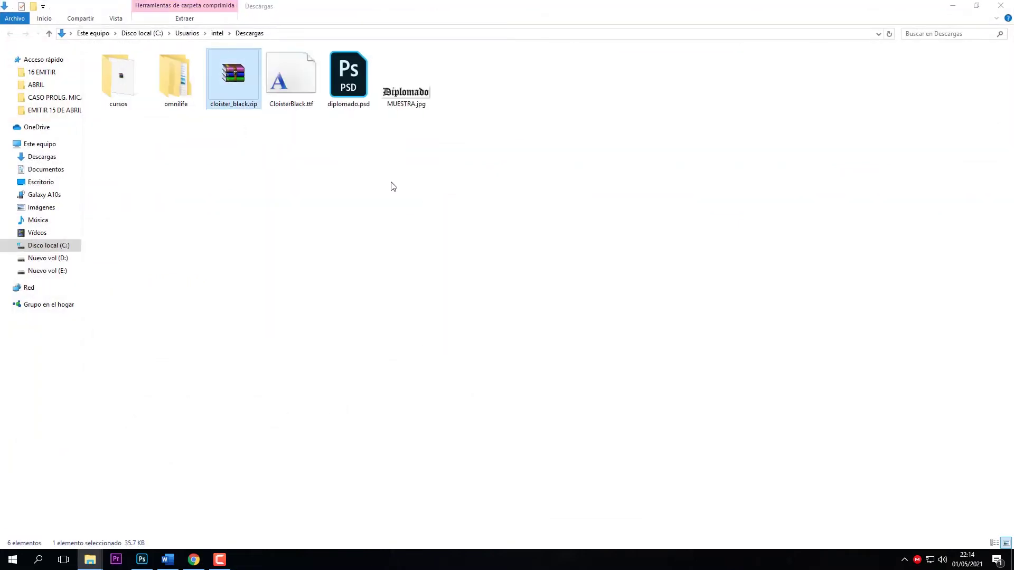
Open CloisterBlack.ttf, install the font and close its preview.
click(300, 83)
double_click(299, 84)
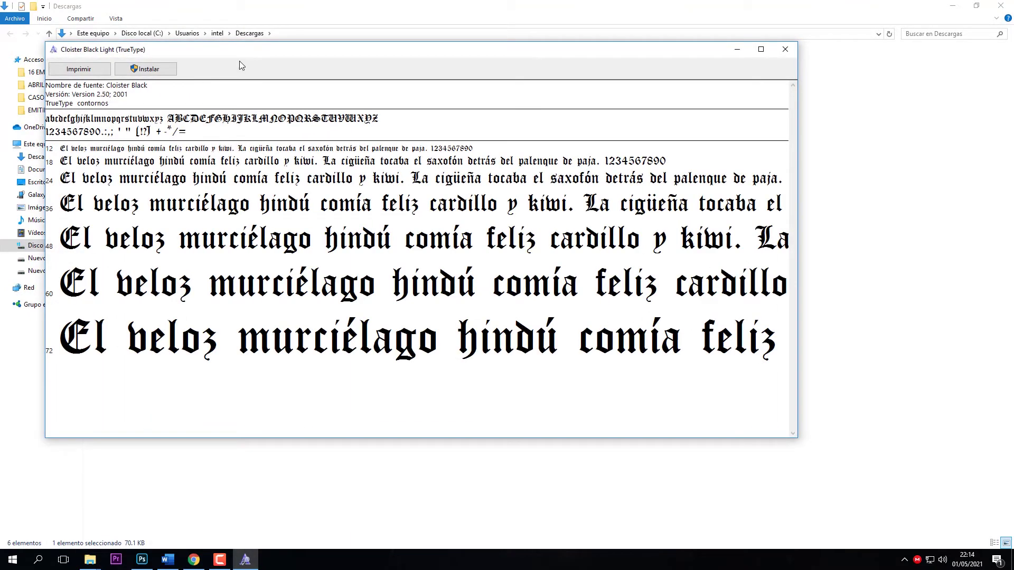
click(84, 69)
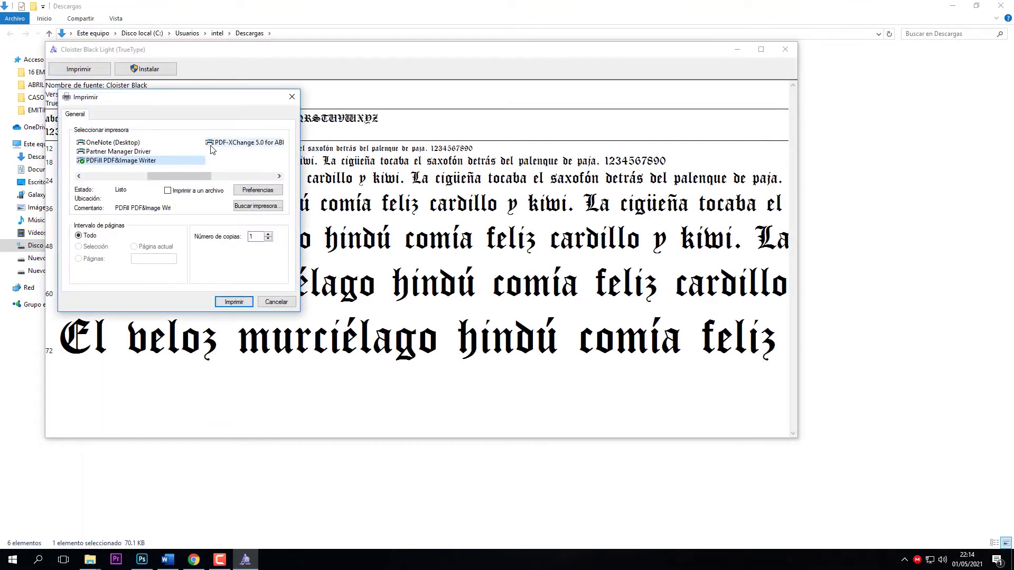
click(292, 97)
click(145, 69)
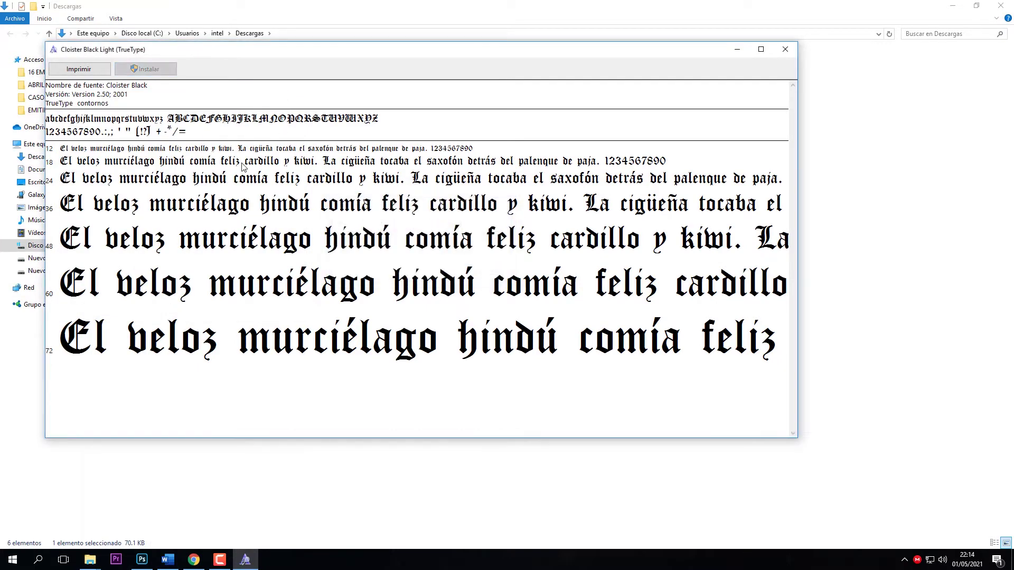
click(786, 49)
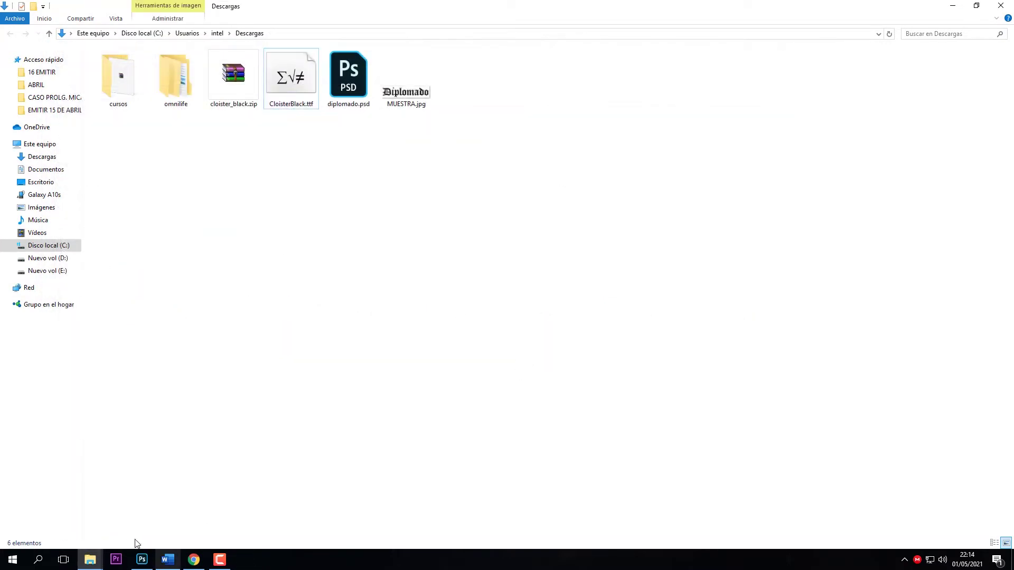
Switch to Photoshop and add the text "Diplomado" above the original title on the diploma.
click(148, 515)
key(alt+Tab)
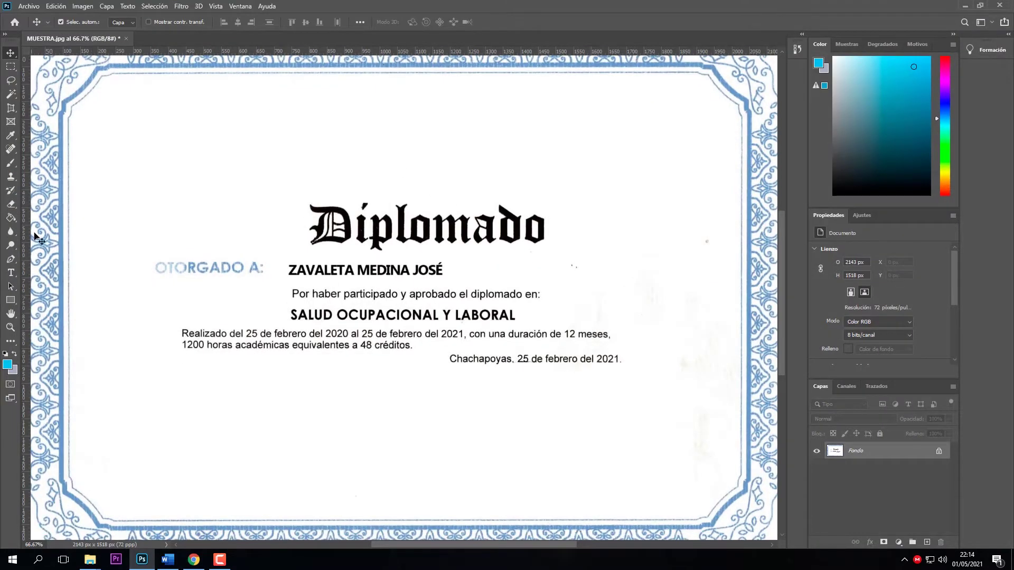
click(11, 272)
click(326, 156)
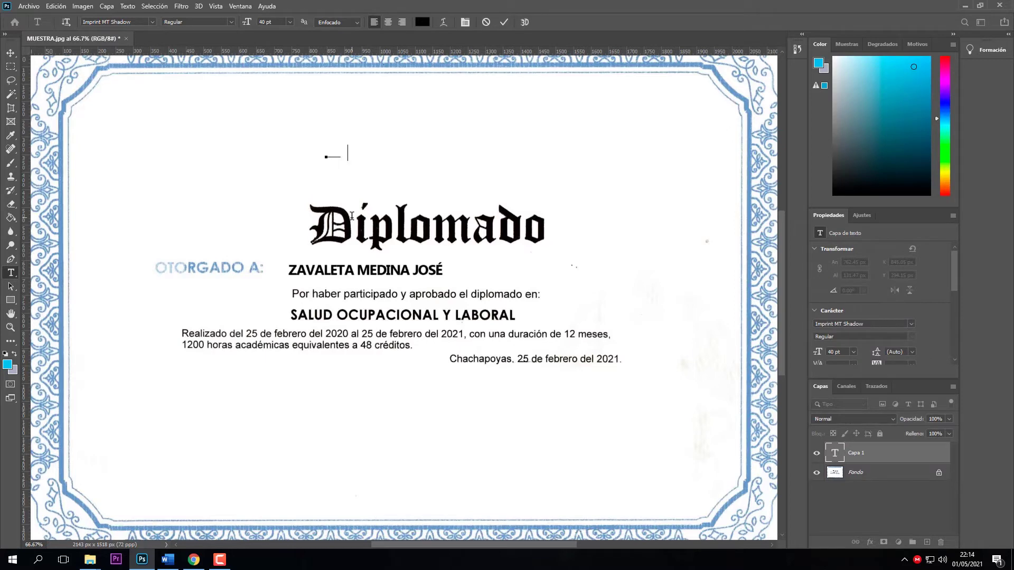
text(Diplomado)
Set the font of the new "Diplomado" text to Cloister Black Light and commit the text.
key(ctrl+a)
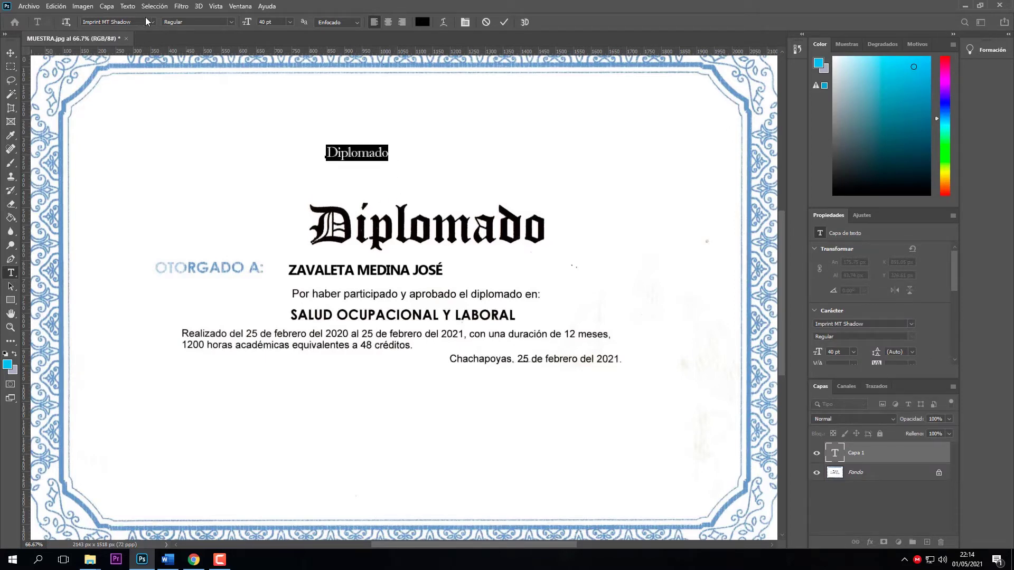
click(132, 21)
text(clo)
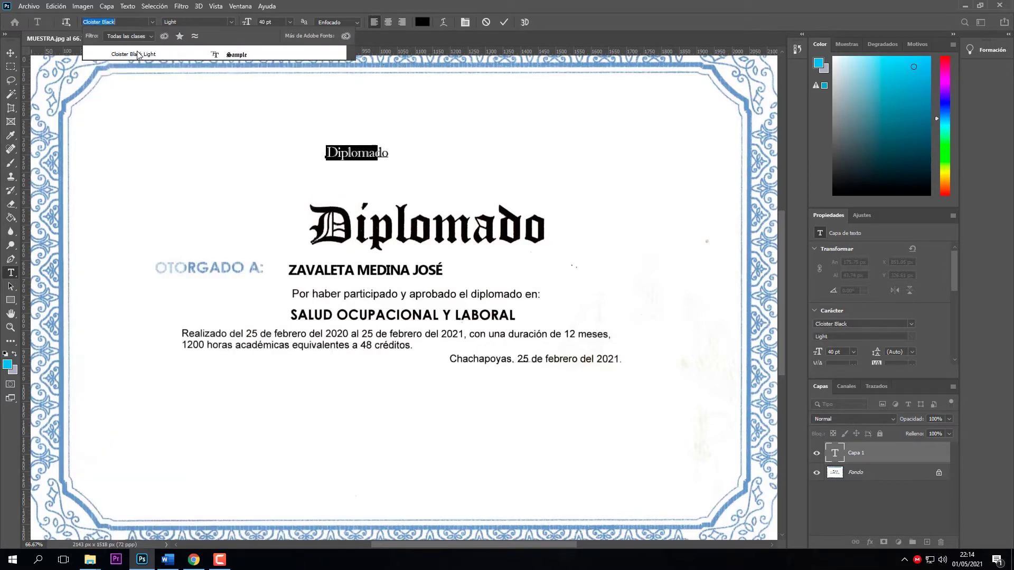
click(137, 54)
click(503, 23)
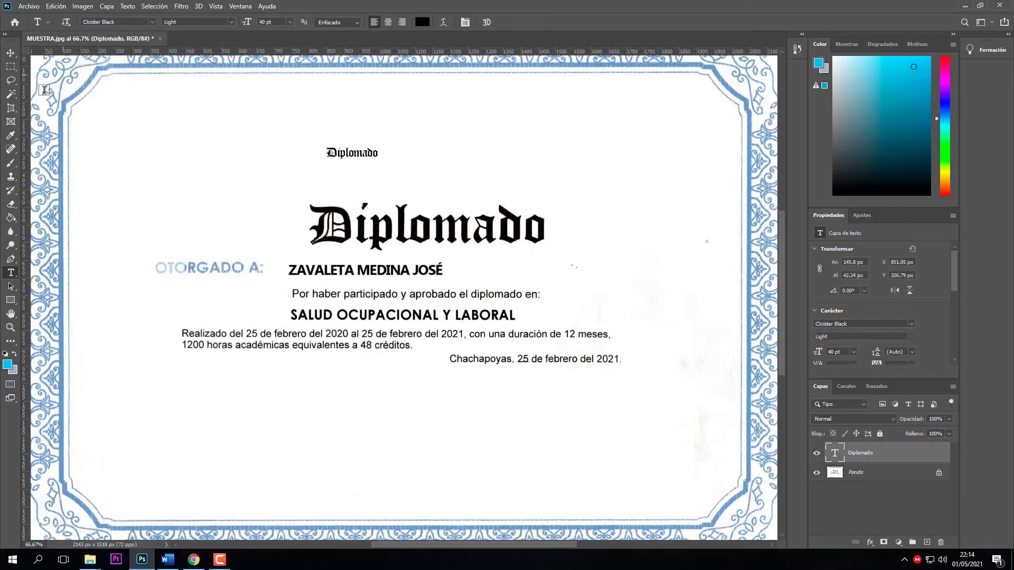
Scale the new "Diplomado" text to about 504% and place it over the original word.
click(11, 53)
key(ctrl+t)
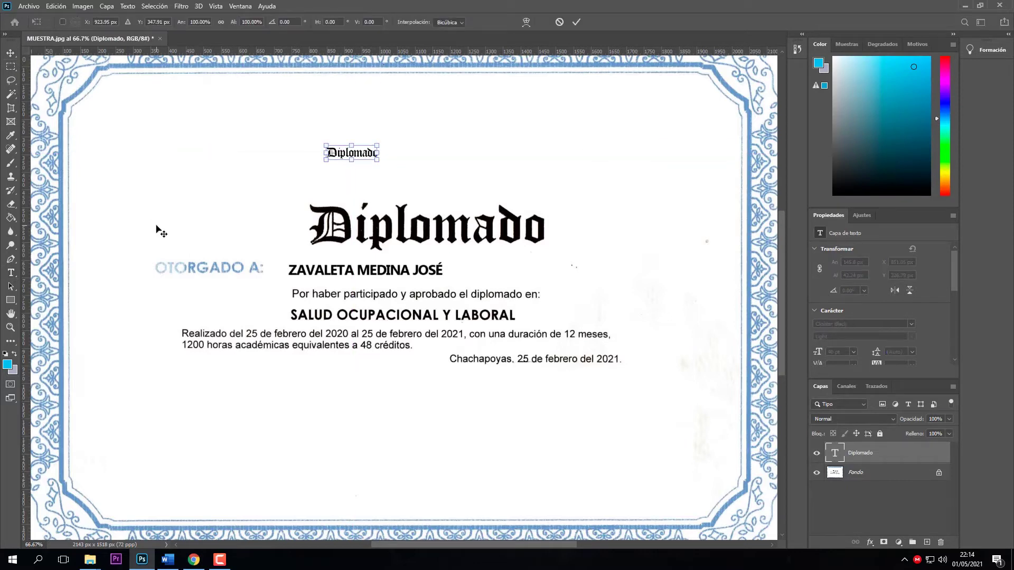
drag(378, 159, 564, 296)
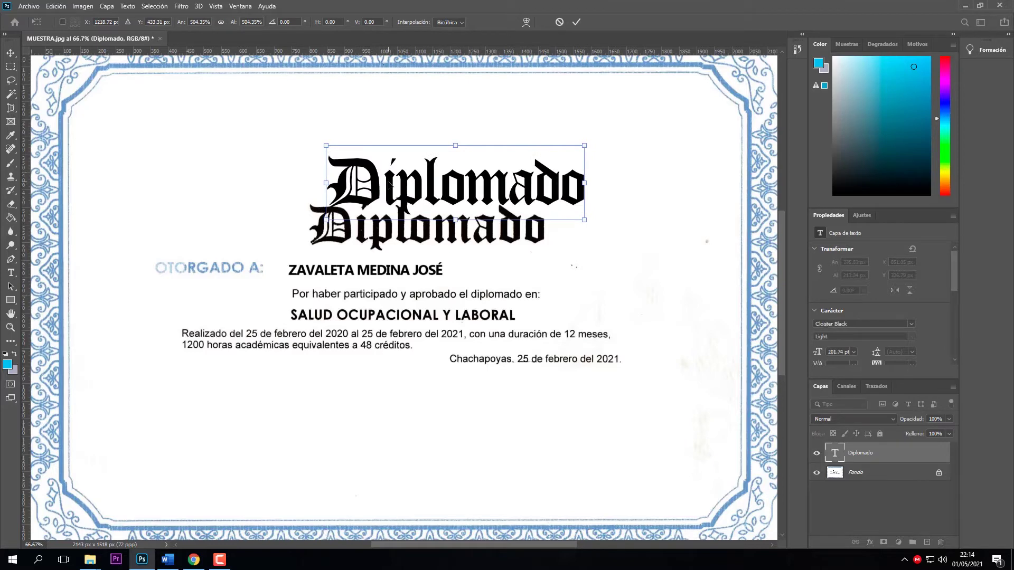
drag(406, 193, 376, 231)
click(575, 23)
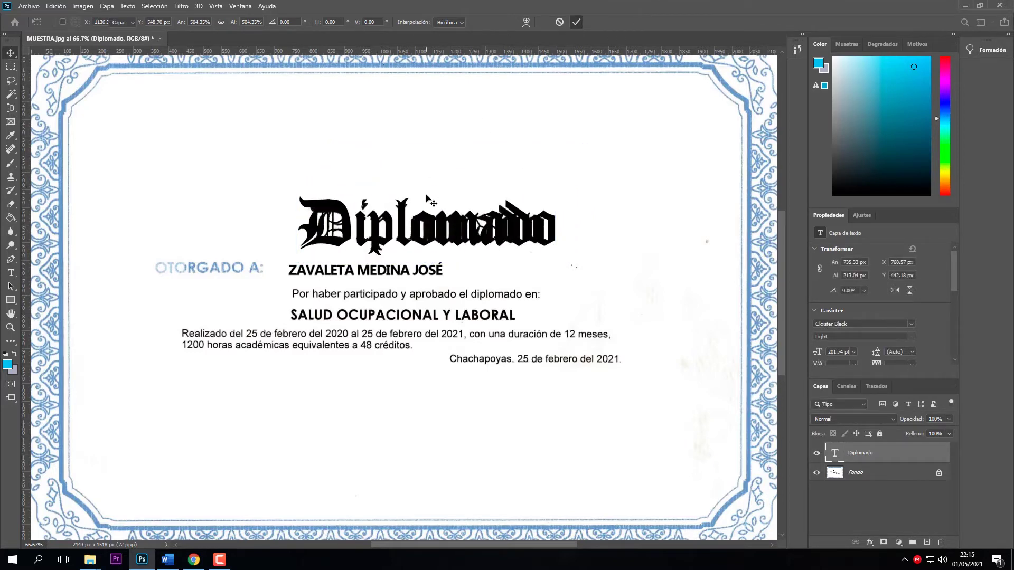
Move the new "Diplomado" text above the original title and set its colour to red ff0000.
drag(412, 188, 413, 112)
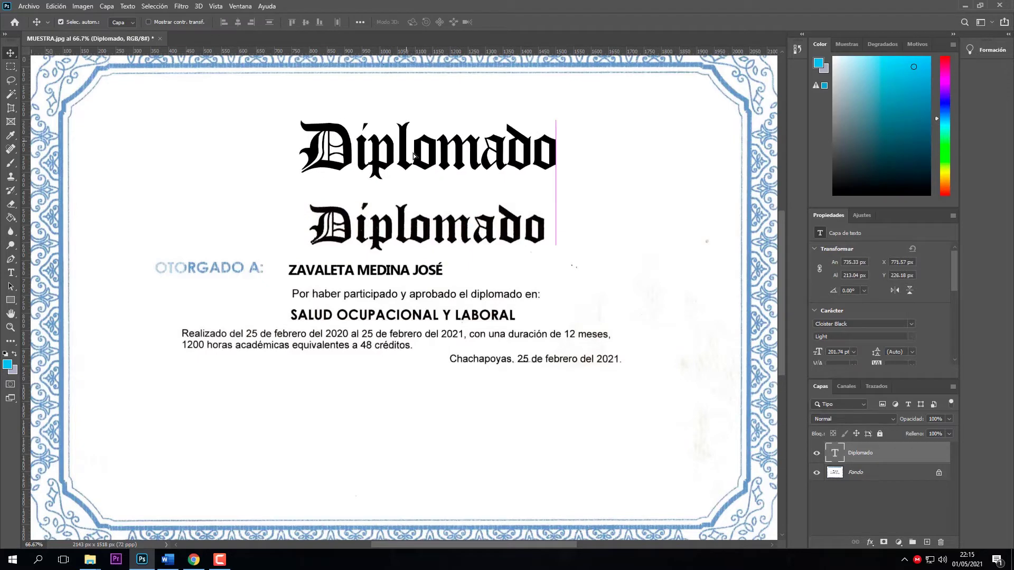
double_click(833, 455)
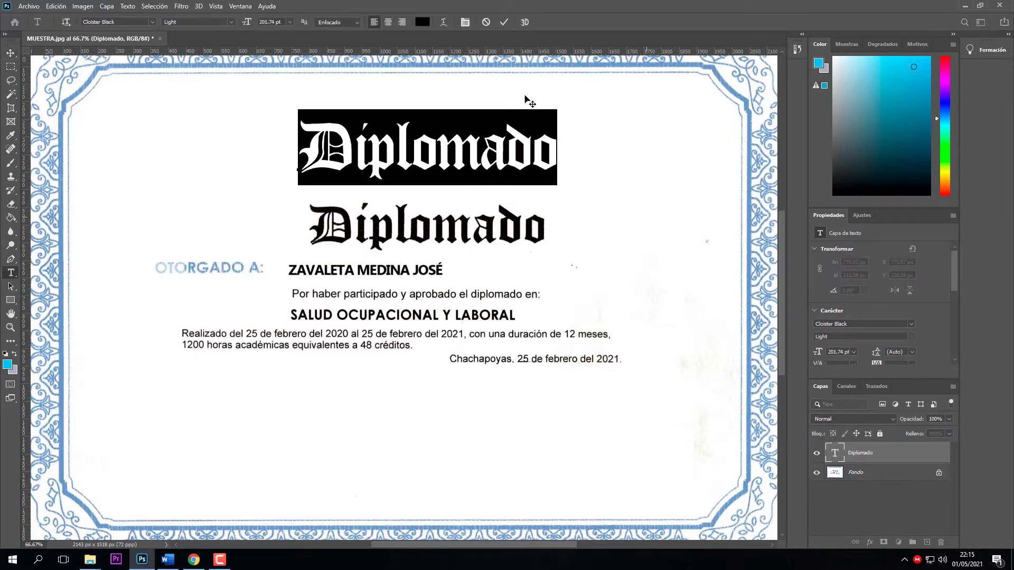
click(422, 22)
text(ff0000)
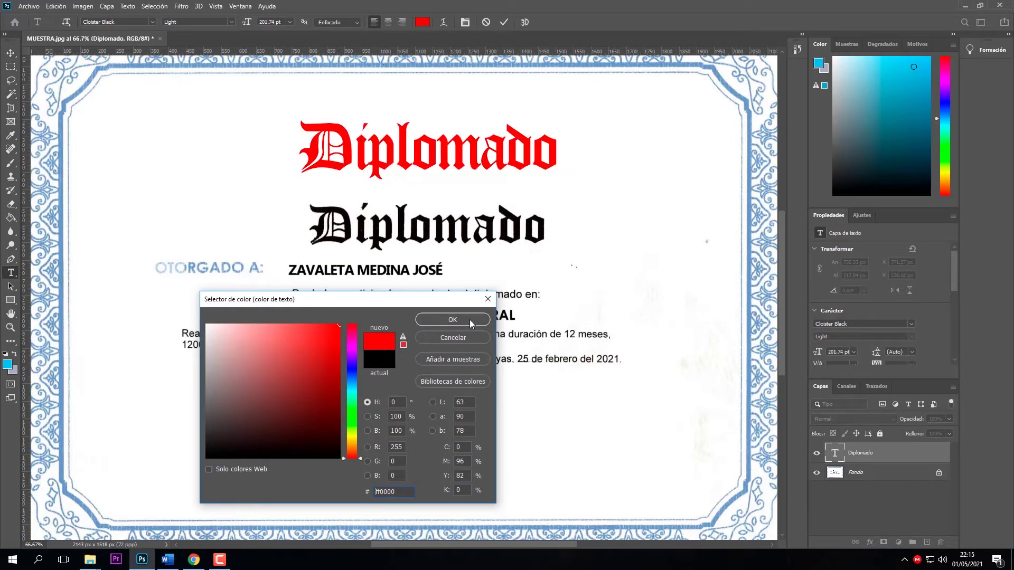
click(453, 320)
click(10, 53)
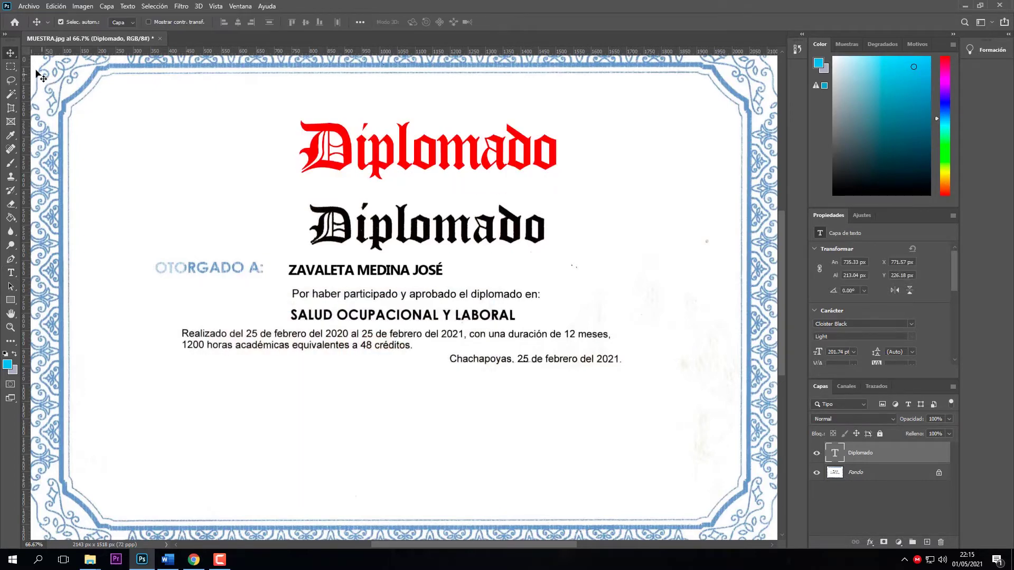
Move the red "Diplomado" text onto the original word and scale it to about 93% to match.
key(ctrl+plus)
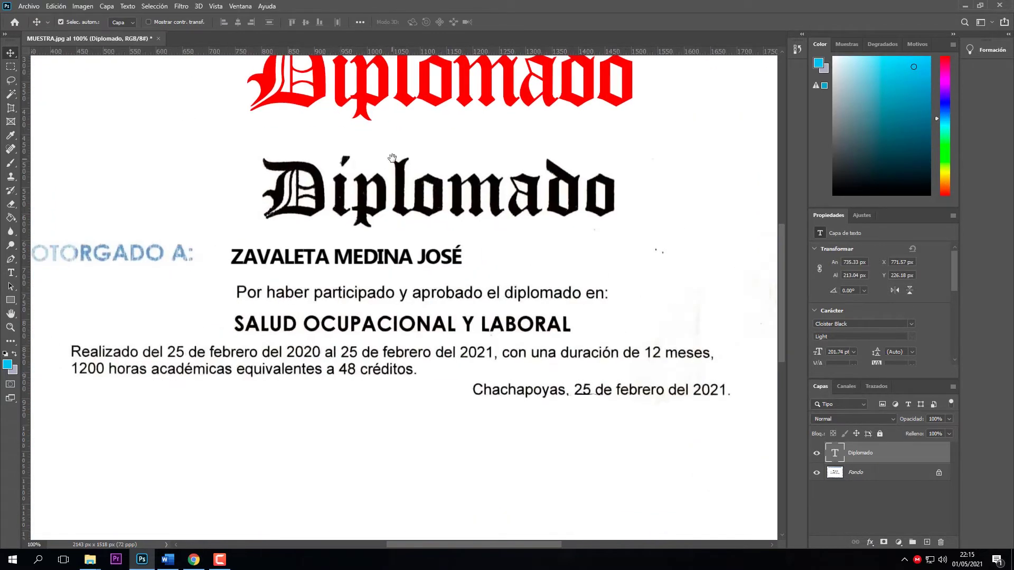
drag(319, 193, 324, 295)
key(ctrl+t)
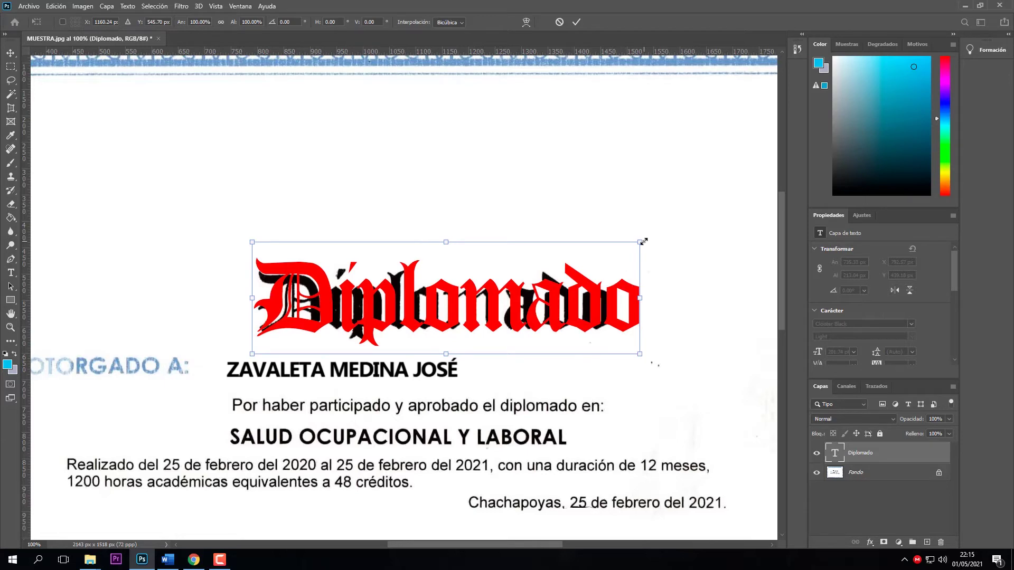
drag(643, 242, 622, 265)
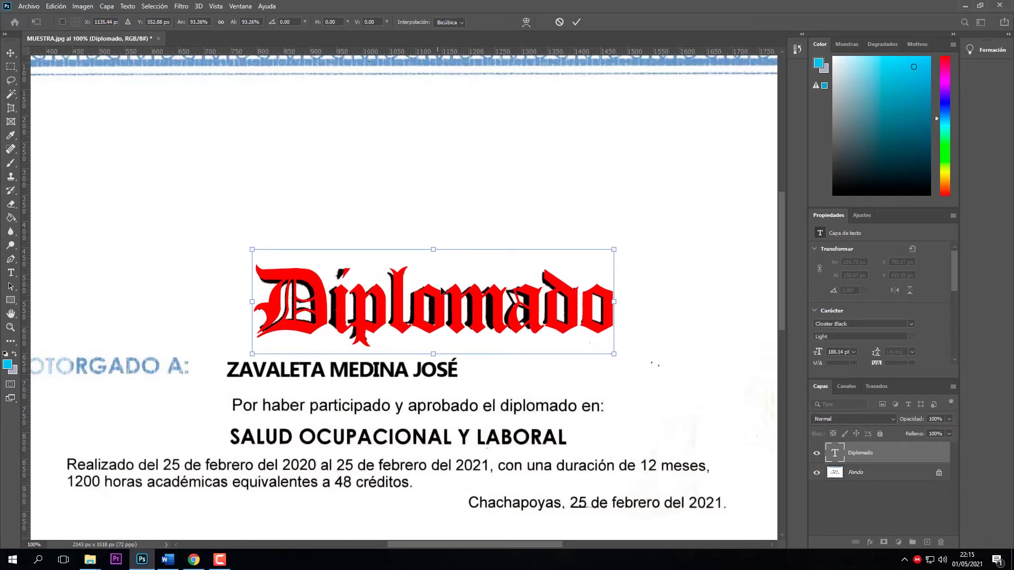
click(576, 22)
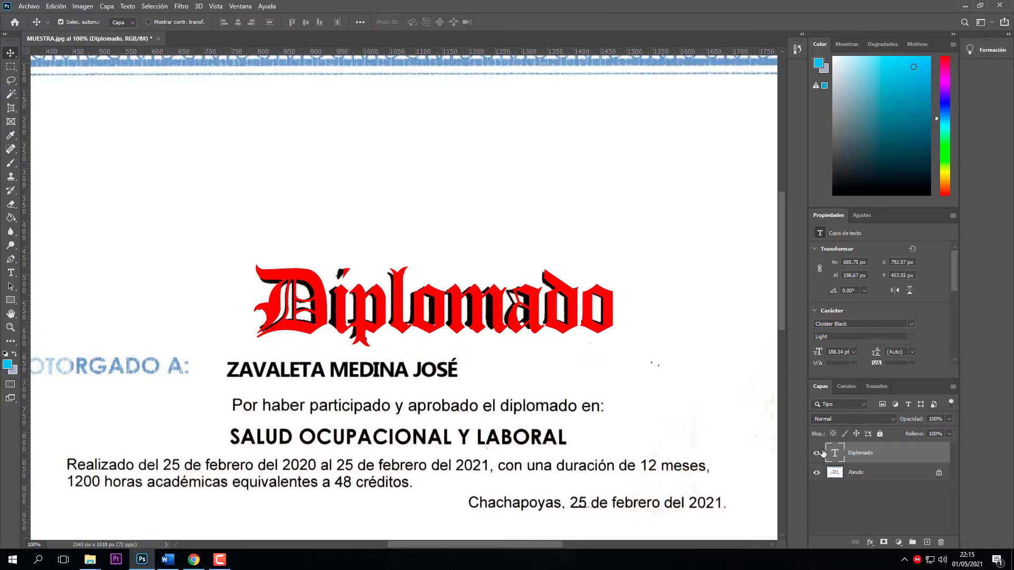
Replace the wording of the red text layer with "Certificado".
double_click(835, 457)
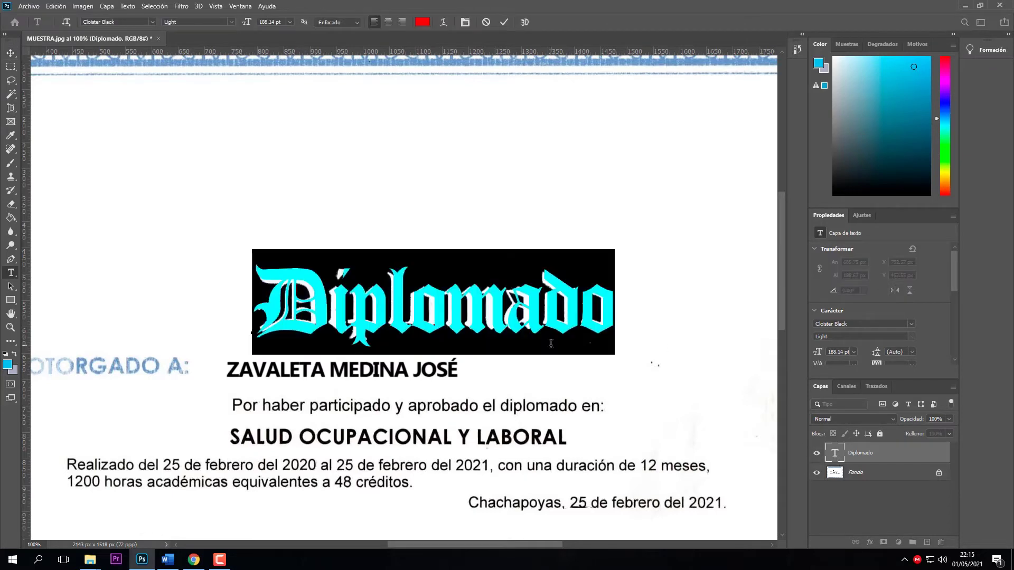
text(Cer)
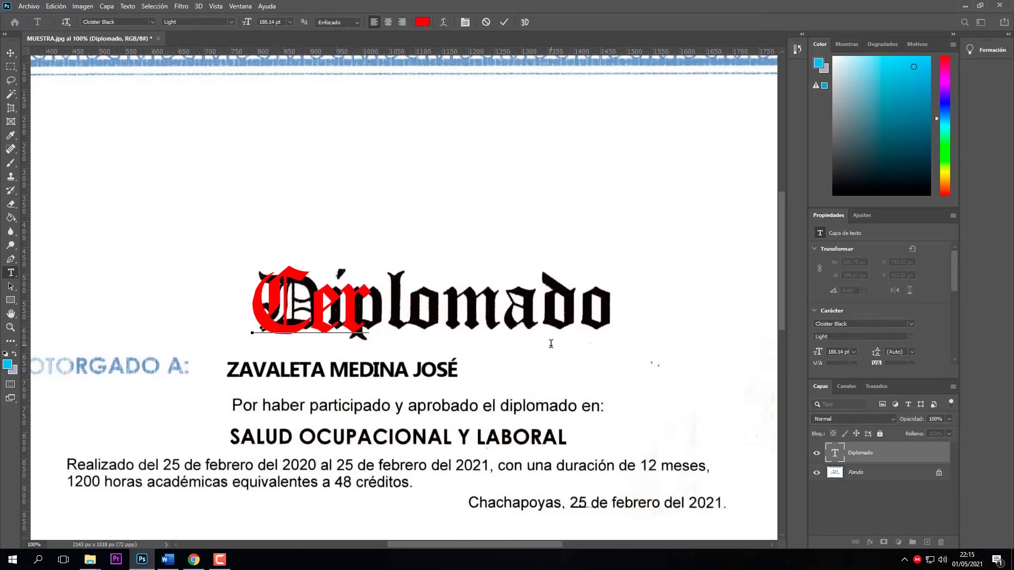
text(tificado)
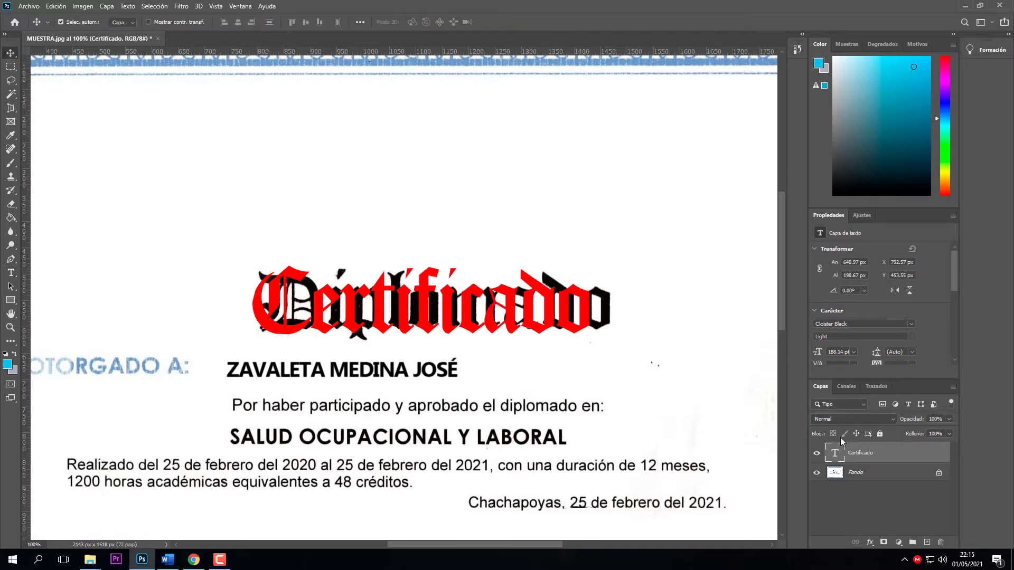
Hide the Certificado layer and remove the original "Diplomado" title from the Fondo layer with a content-aware fill.
click(817, 454)
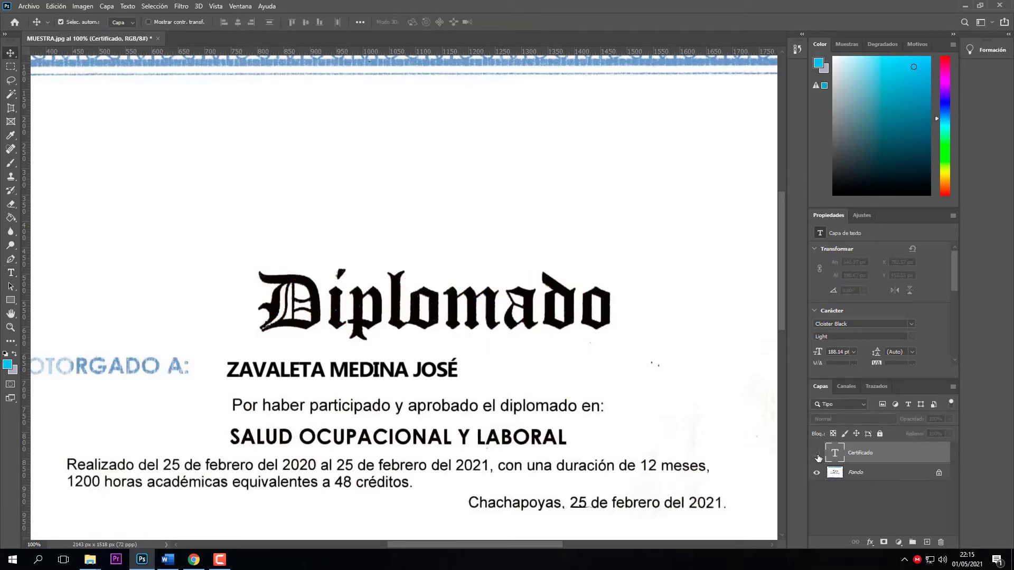
click(855, 472)
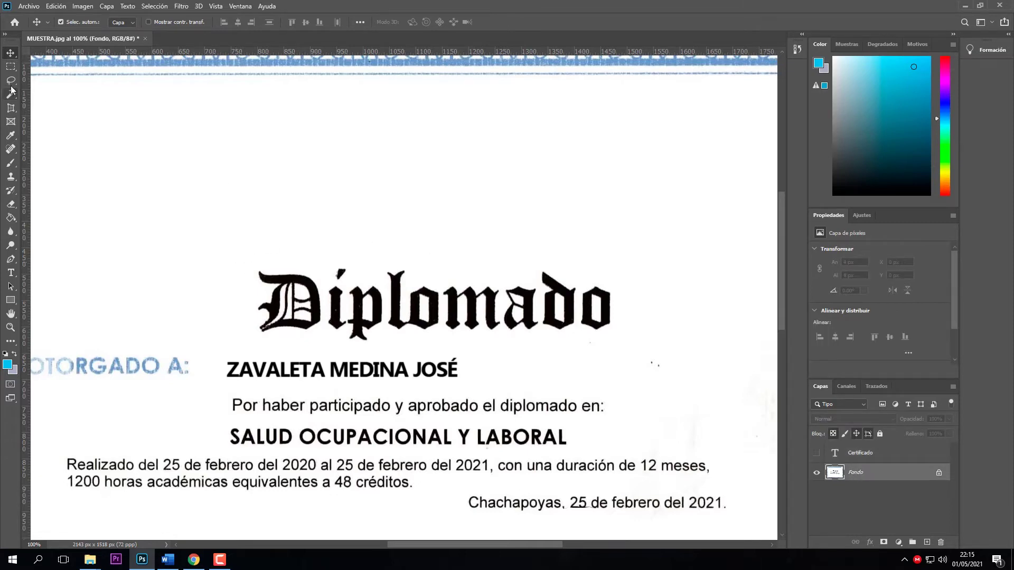
click(10, 66)
drag(256, 261, 615, 345)
click(49, 8)
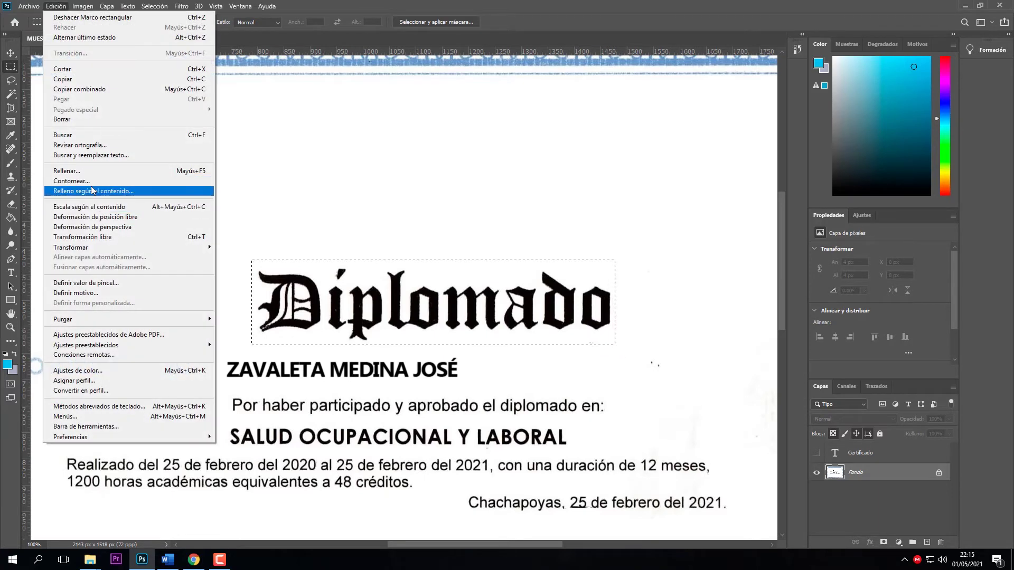
click(106, 167)
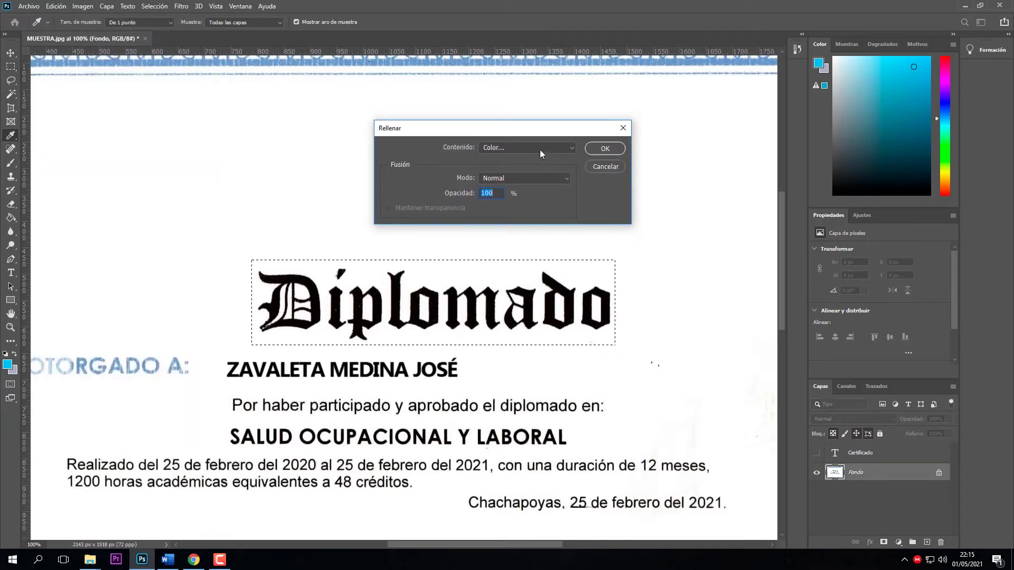
click(540, 150)
click(532, 194)
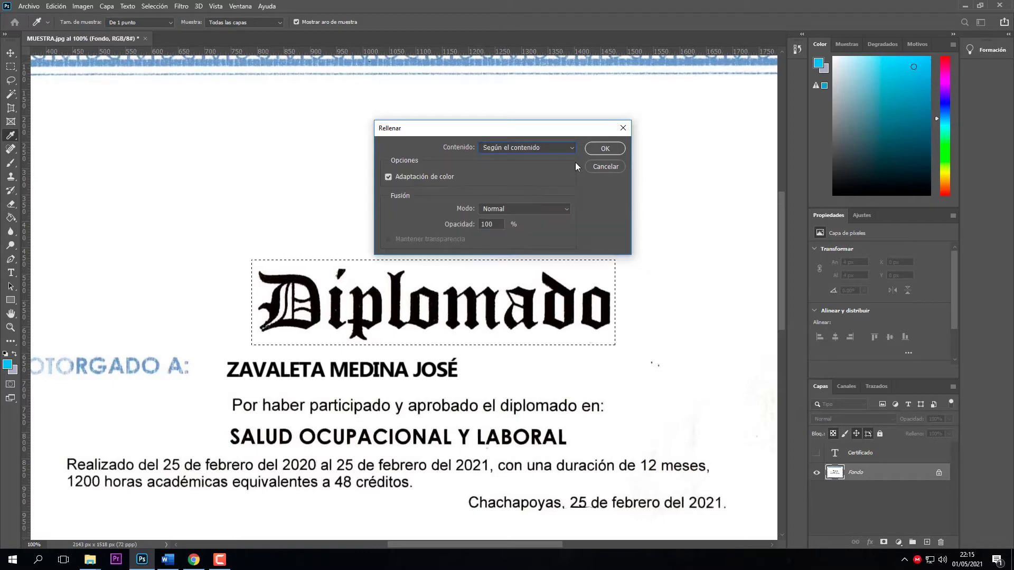
click(604, 149)
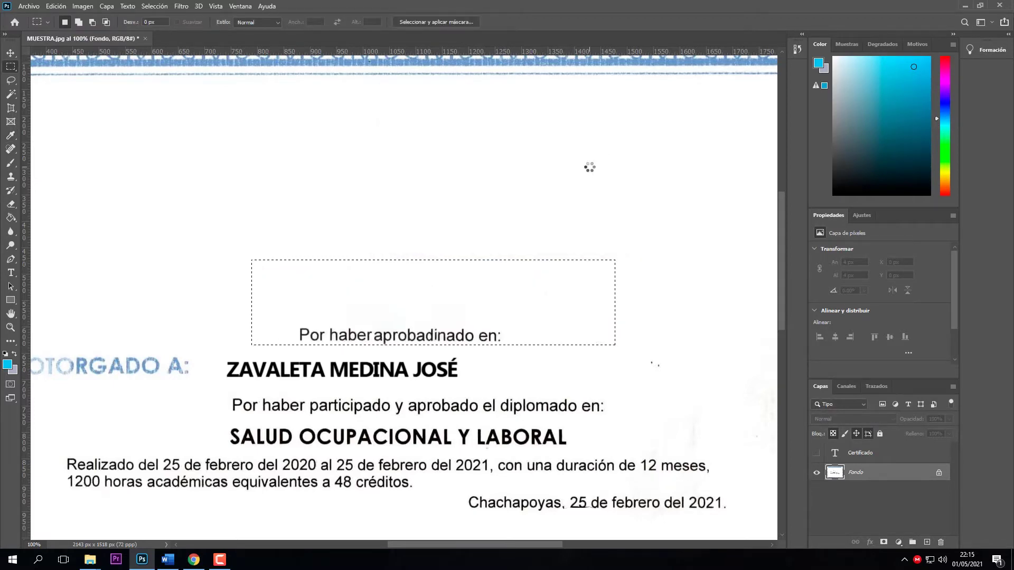
click(441, 278)
click(10, 53)
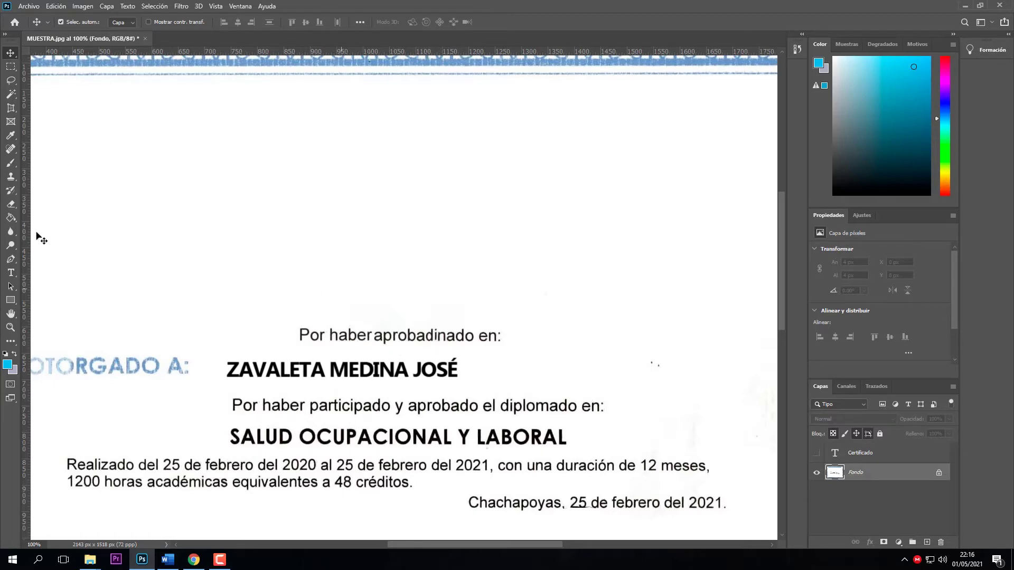
Clone clean background over the stray text left above the recipient's name, using a 42 px Clone Stamp brush.
click(10, 180)
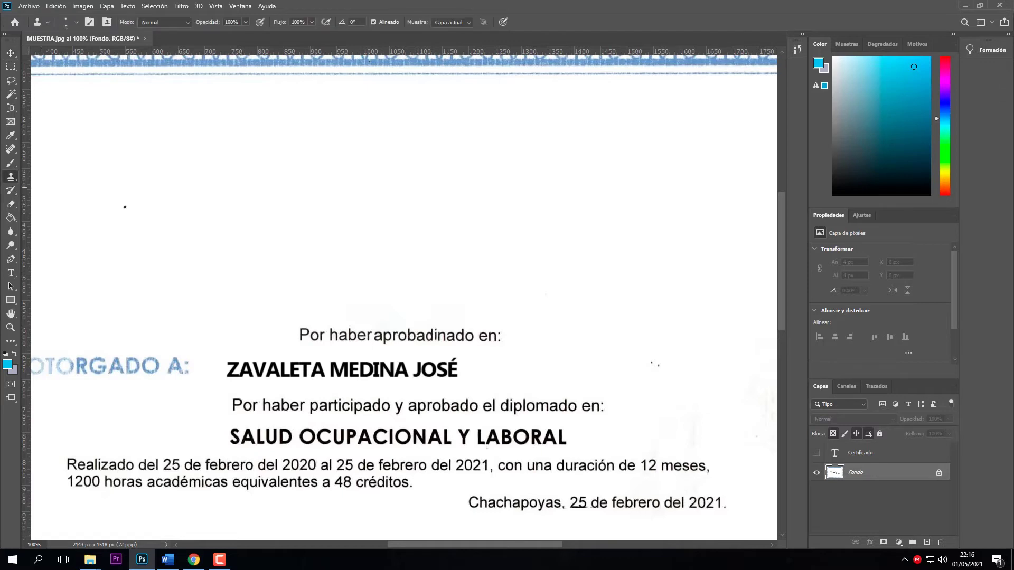
right_click(230, 254)
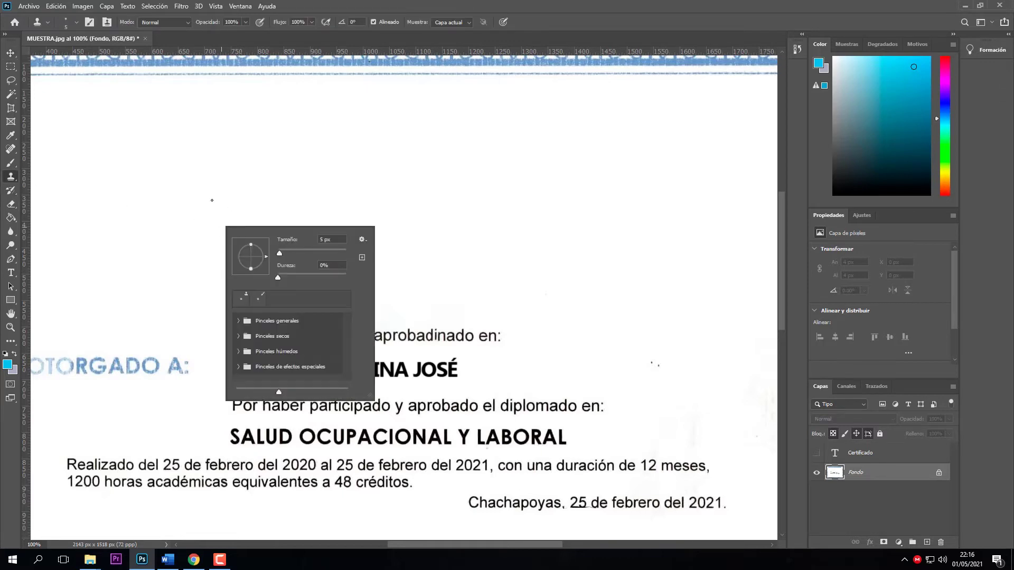
right_click(201, 196)
click(265, 221)
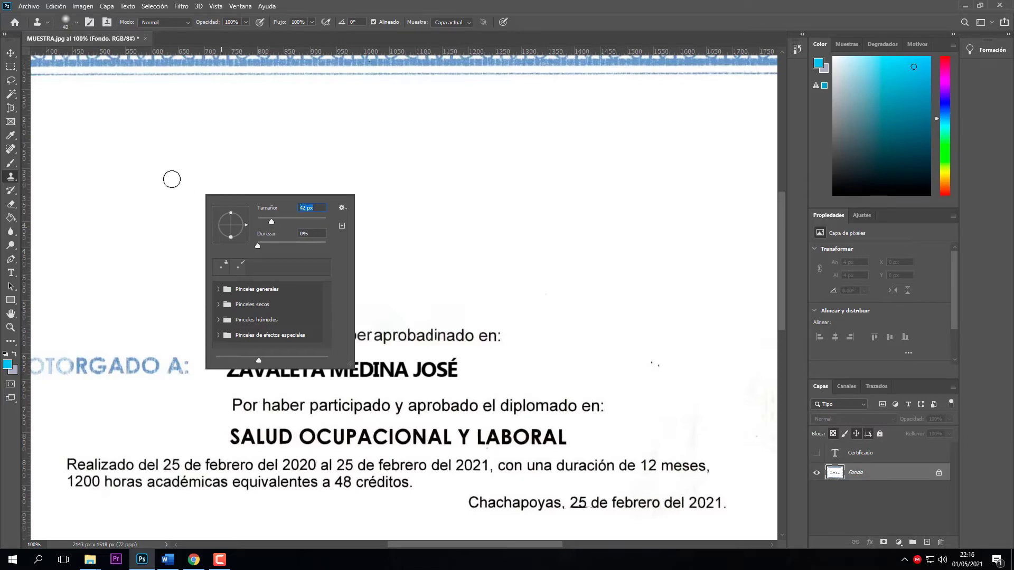
click(170, 210)
click(512, 216)
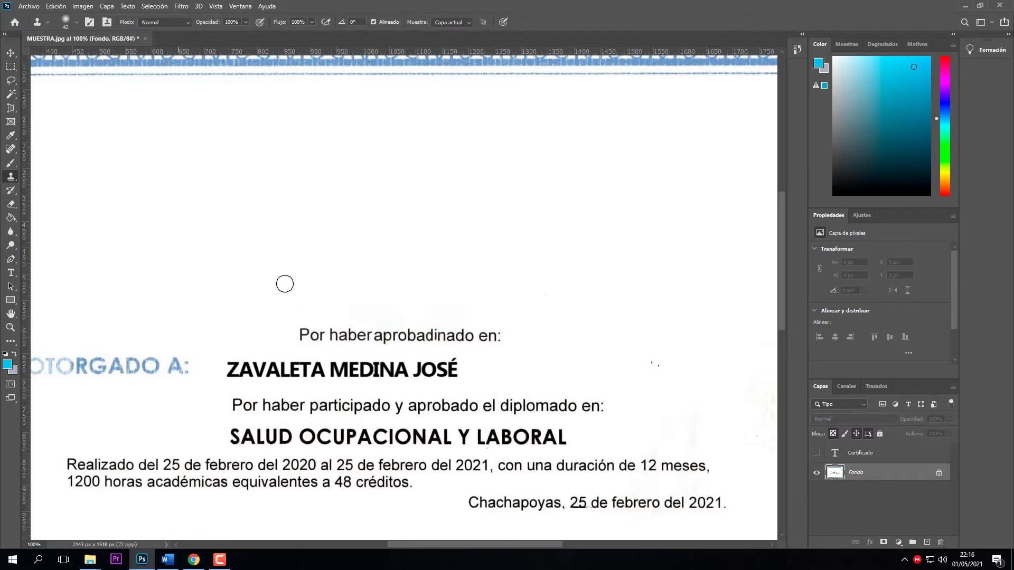
mouse_move(294, 325)
mouse_down()
mouse_move(318, 333)
mouse_move(294, 332)
mouse_move(315, 337)
mouse_move(412, 336)
mouse_move(397, 346)
mouse_move(461, 342)
mouse_move(467, 329)
mouse_move(452, 331)
mouse_move(503, 338)
mouse_move(402, 328)
mouse_up()
click(10, 53)
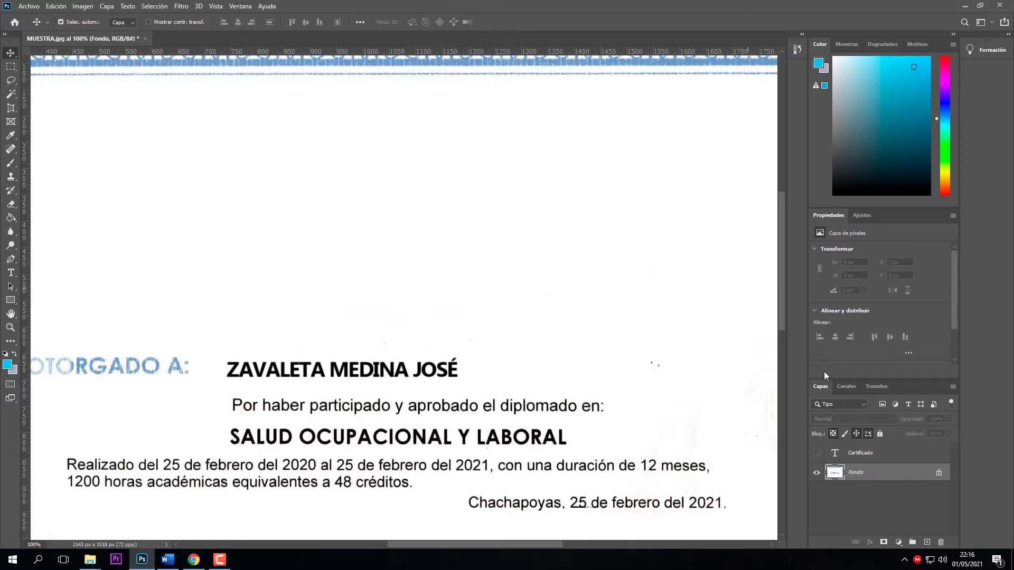
Show the Certificado layer again and set its text colour to black 000000.
click(816, 453)
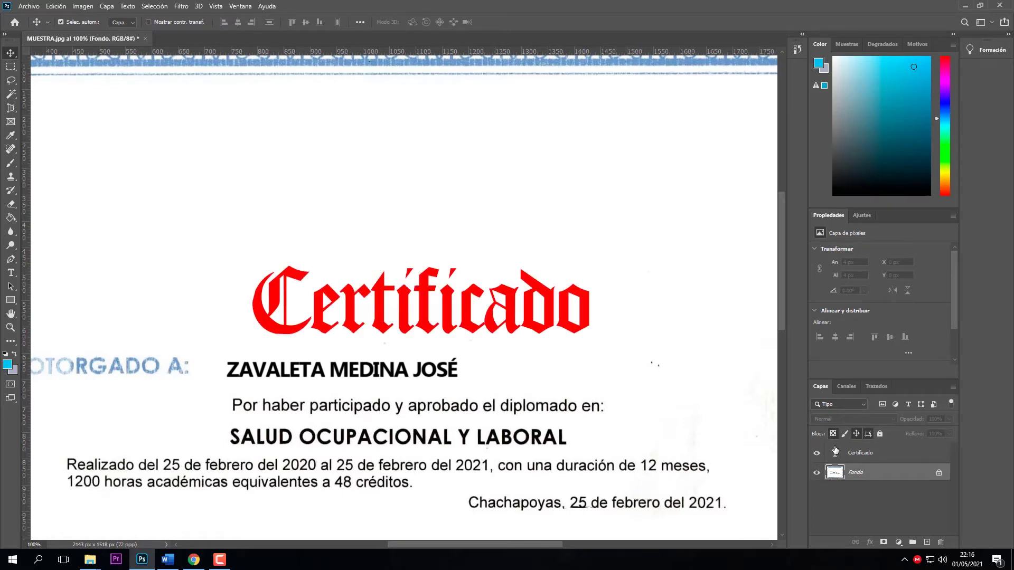
click(835, 453)
double_click(835, 453)
click(422, 22)
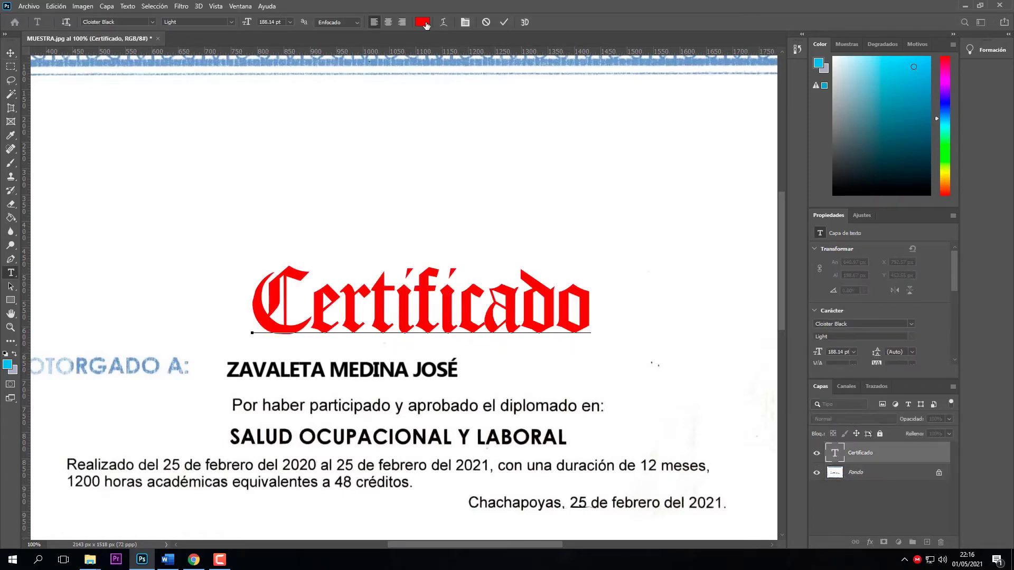
text(000000)
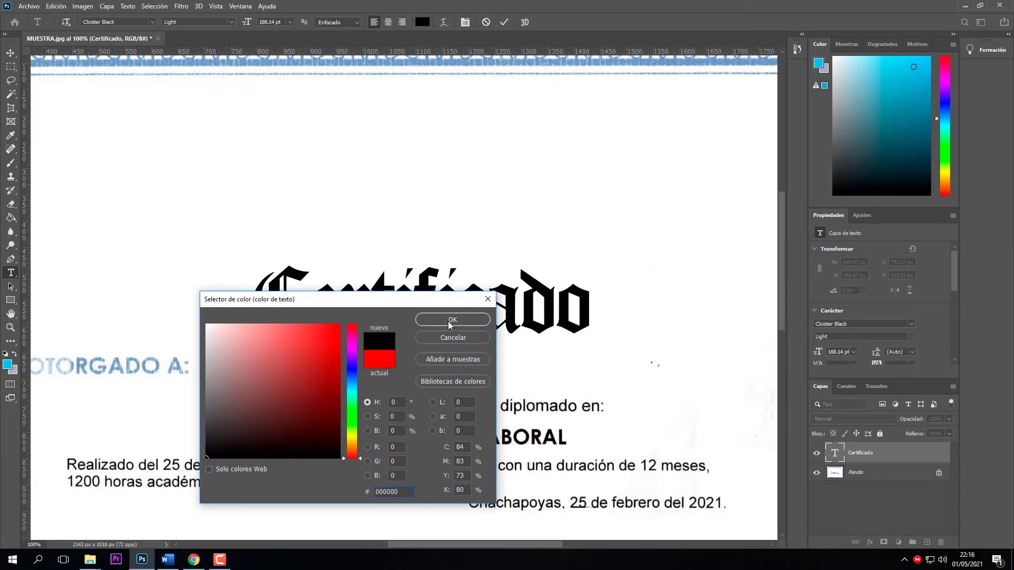
click(450, 320)
click(504, 22)
key(v)
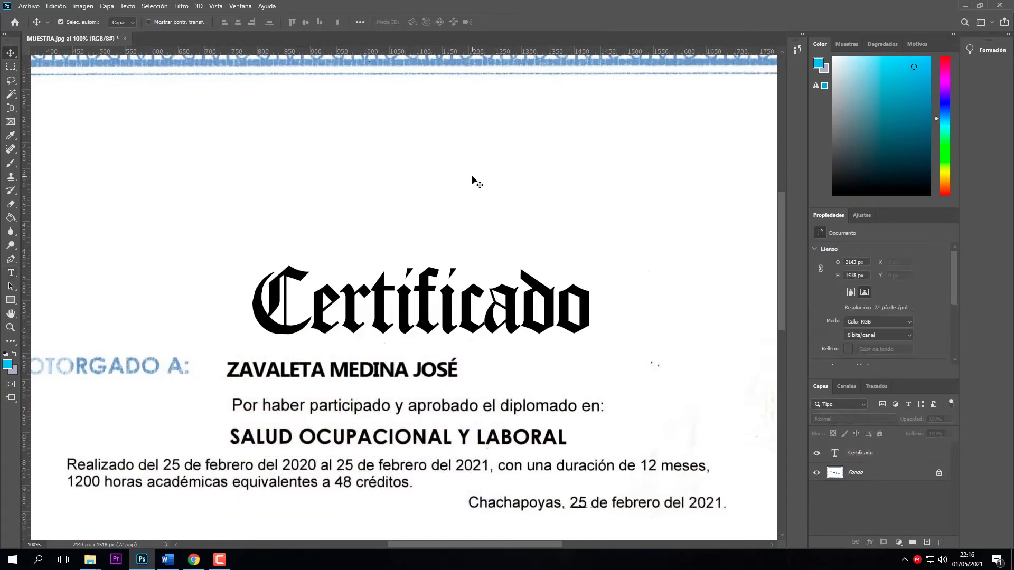
Convert the Certificado text layer to a smart object and apply a Gaussian blur with a 0.5 px radius.
click(381, 310)
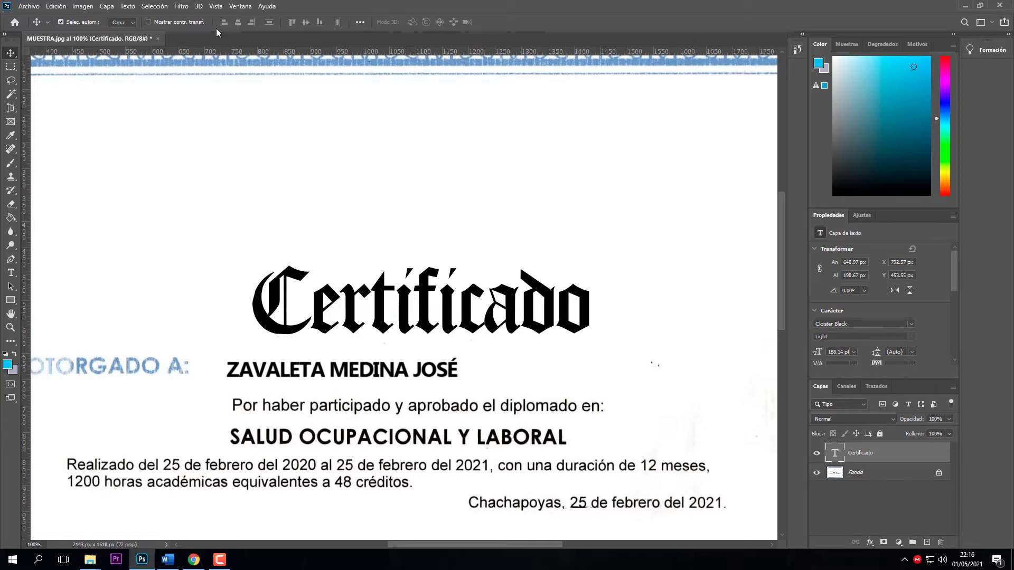
click(179, 6)
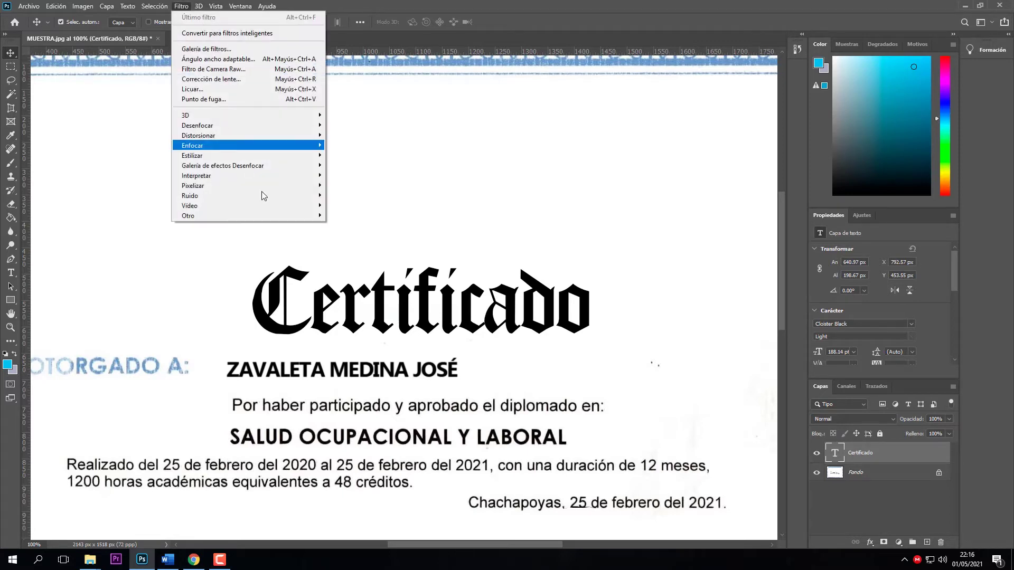
mouse_move(242, 125)
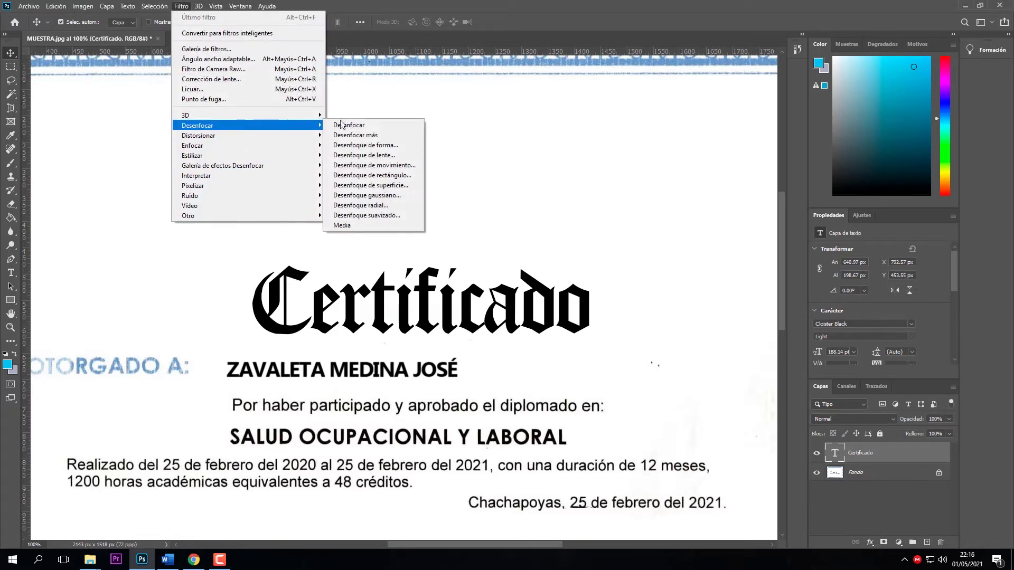
click(393, 205)
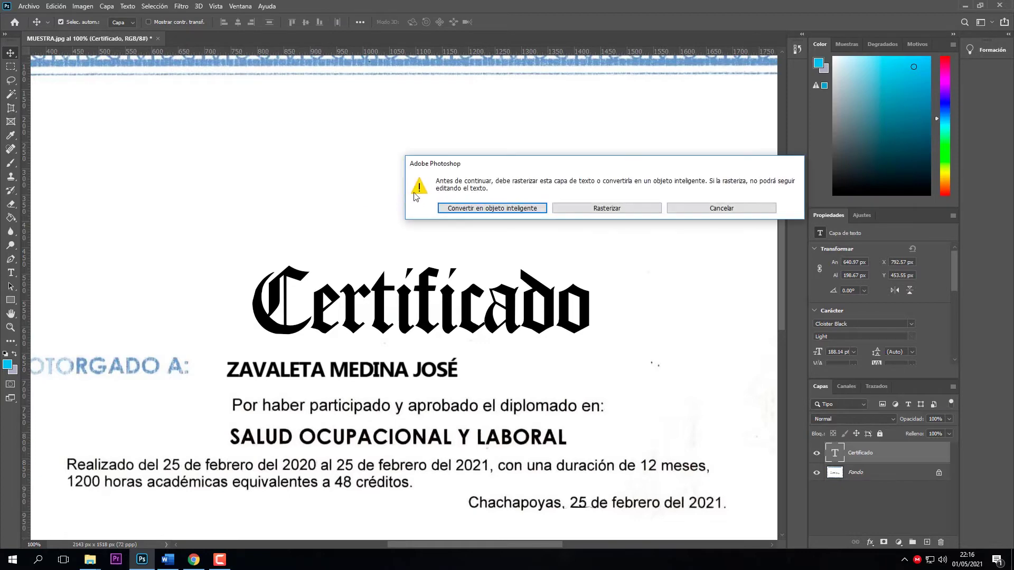
click(496, 211)
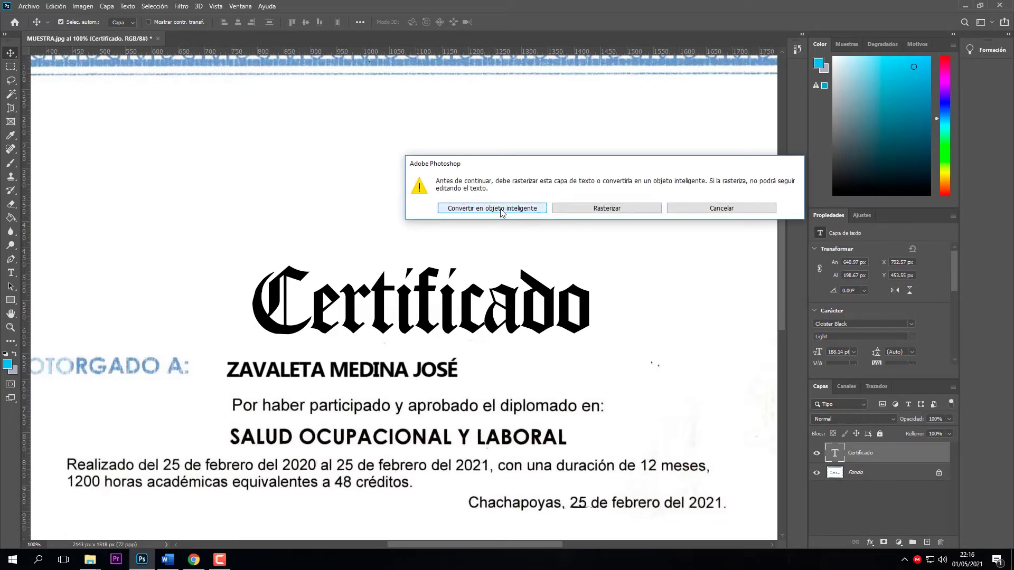
drag(442, 257, 618, 136)
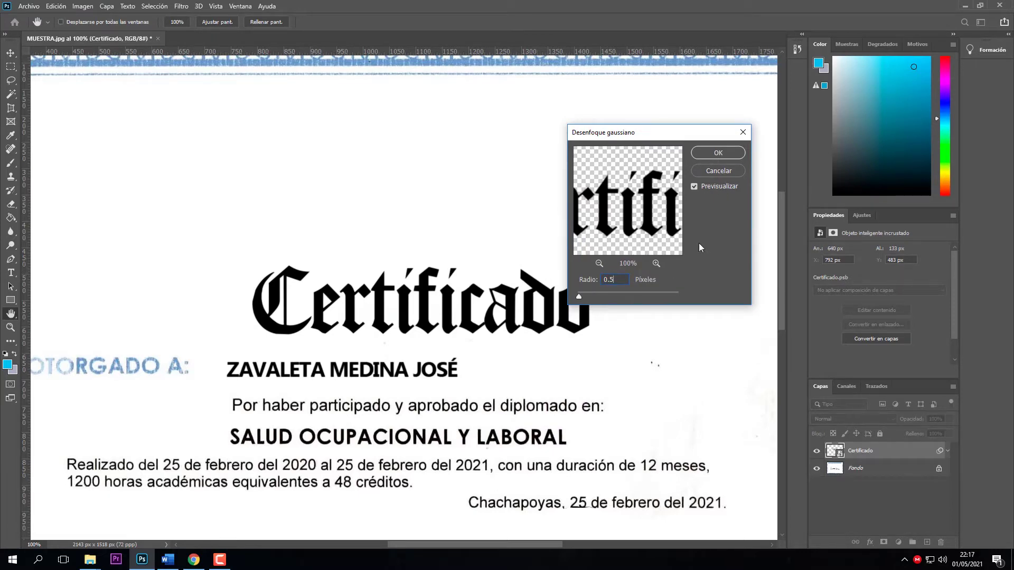
click(718, 152)
Add a new text layer with the recipient's first surname in capitals, beside the printed name.
scroll(465, 317, down, 1)
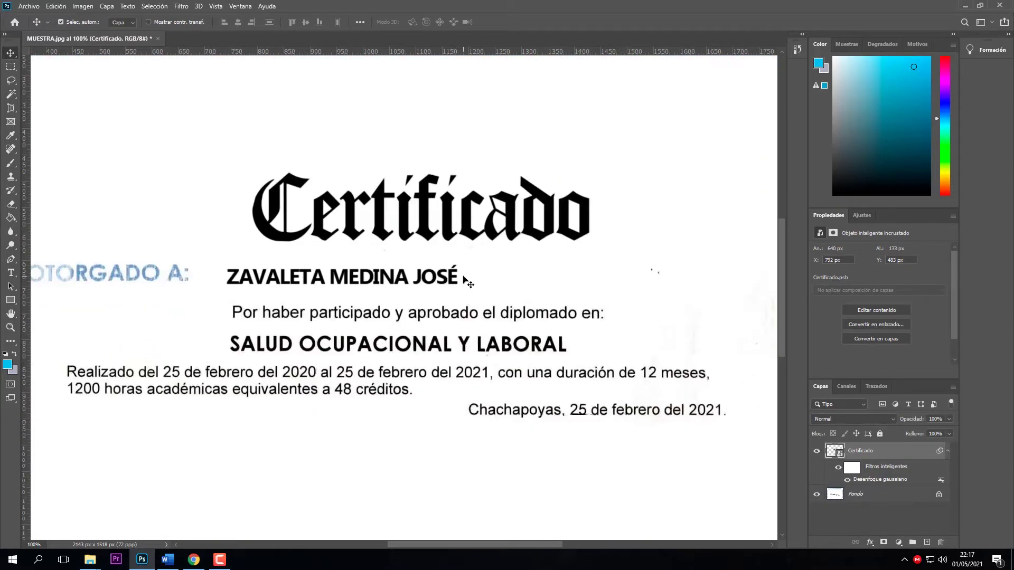
scroll(465, 253, up, 1)
click(450, 232)
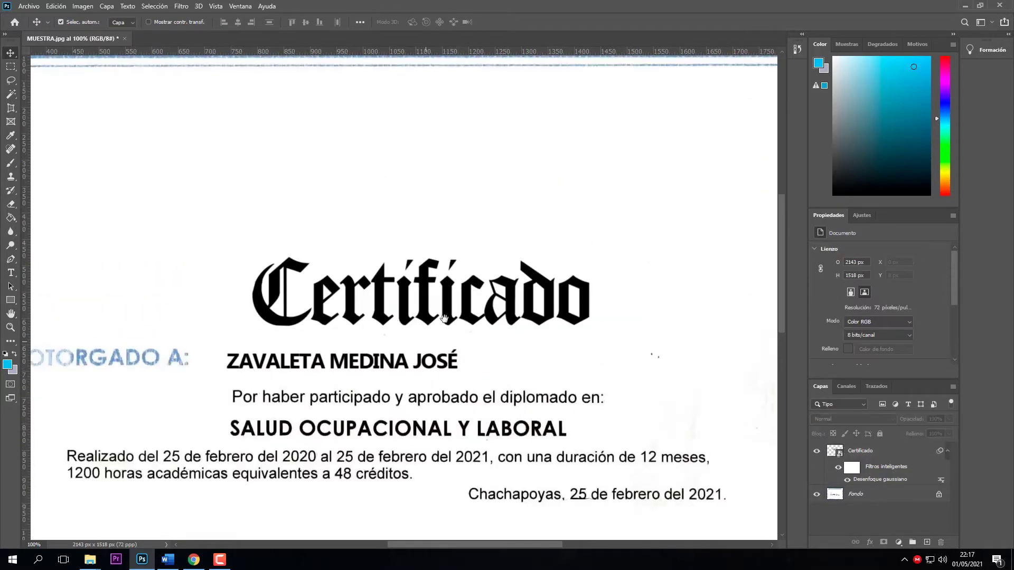
drag(443, 319, 516, 196)
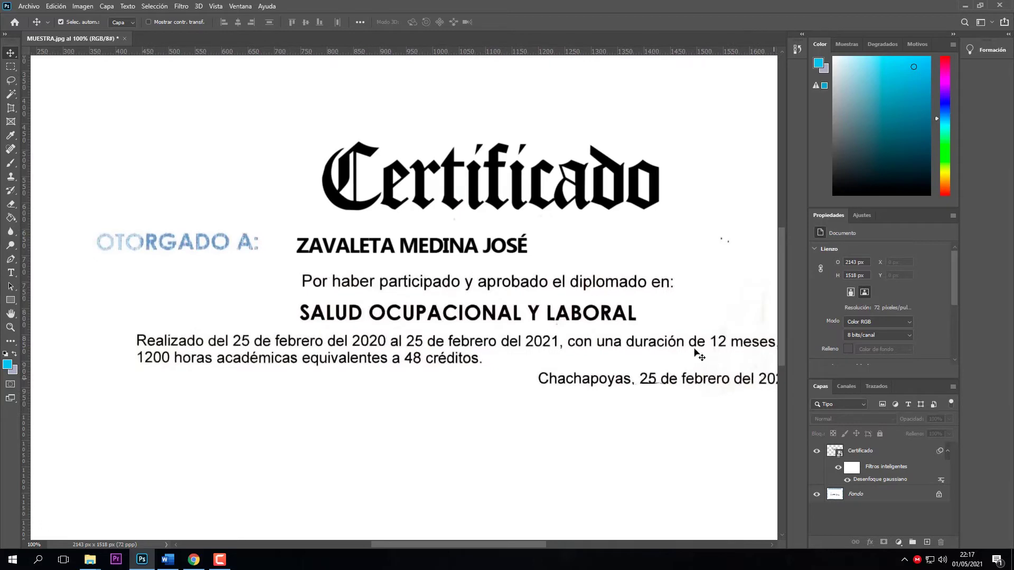
drag(315, 256, 421, 296)
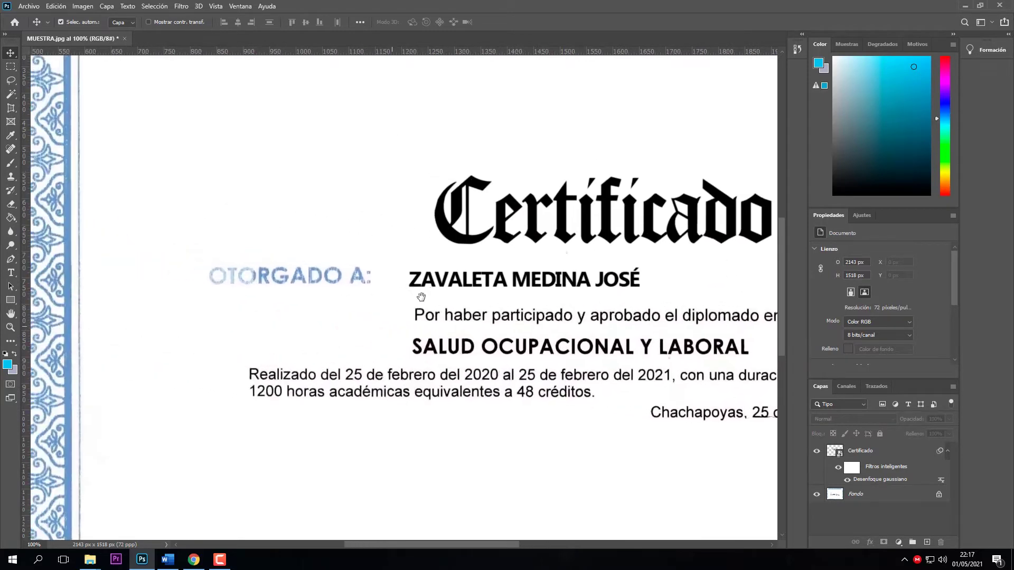
drag(576, 316, 356, 233)
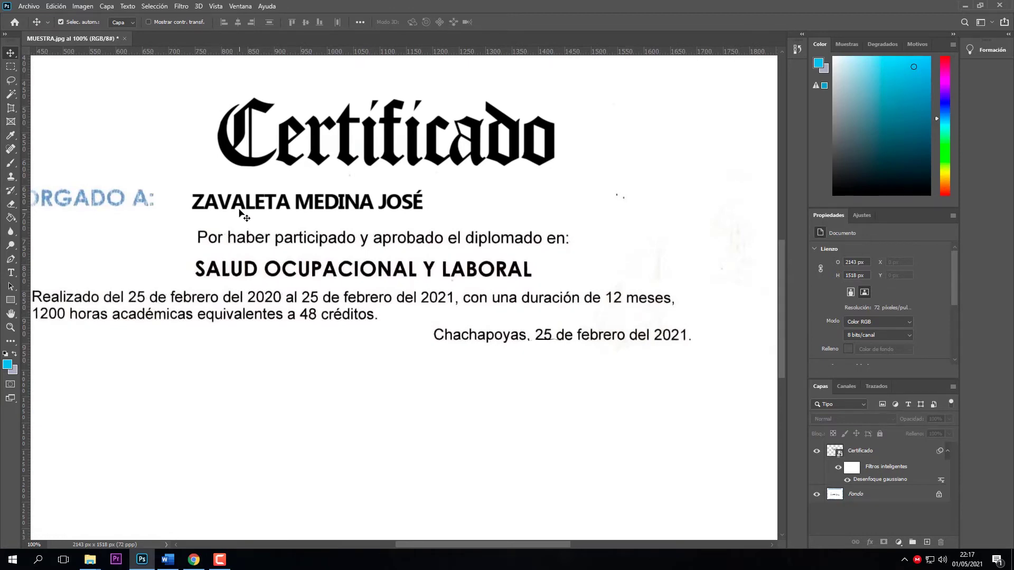
click(11, 272)
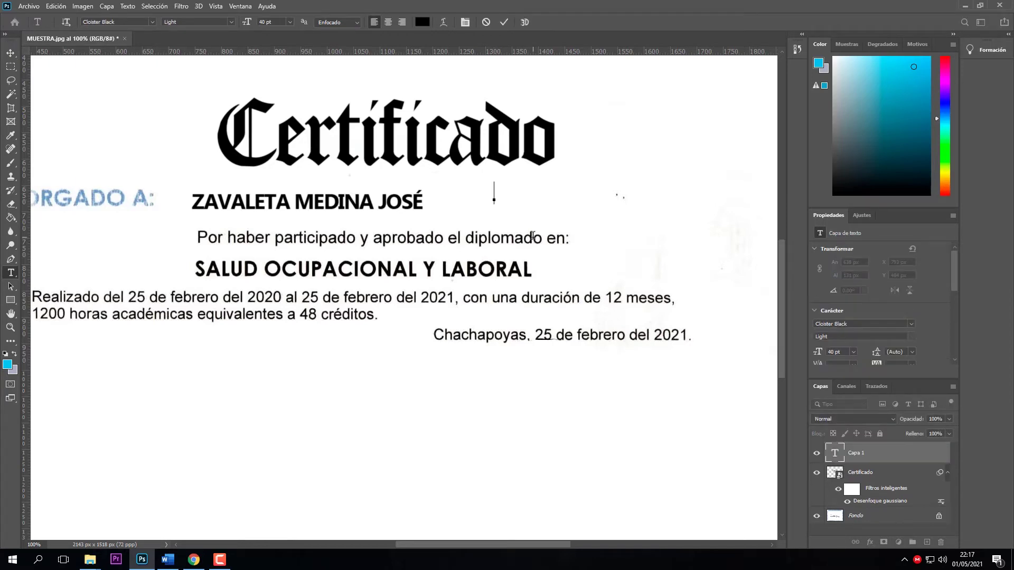
text(ZAVALETA)
Set the colour of the new surname text to bright green.
drag(603, 192, 459, 182)
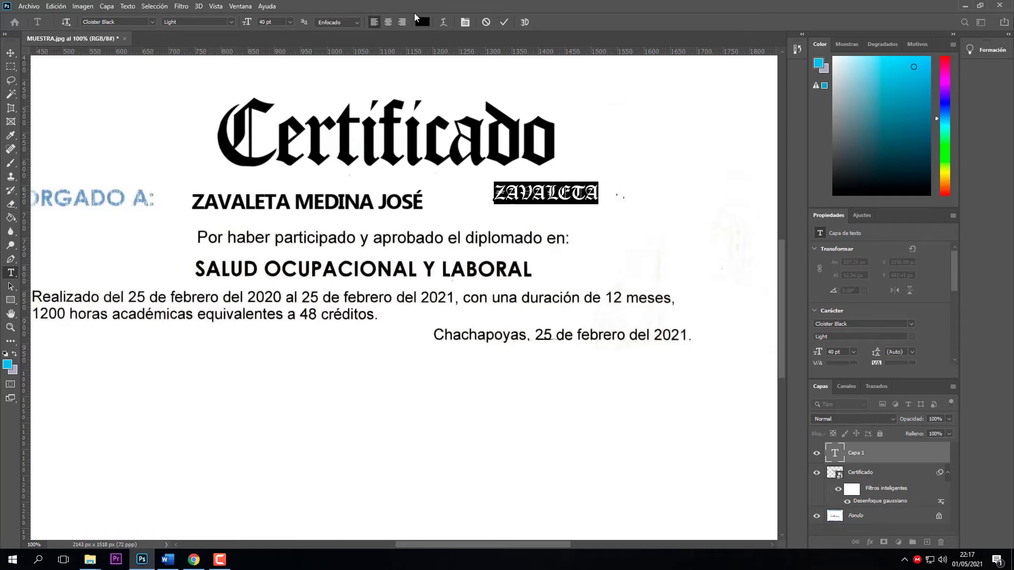
click(422, 22)
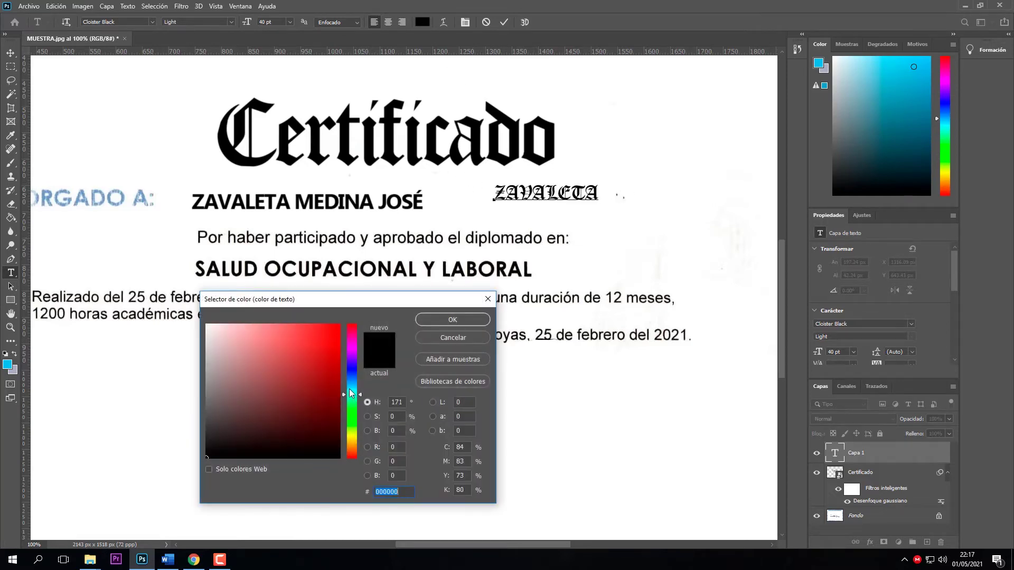
drag(350, 393, 352, 415)
click(338, 328)
click(455, 319)
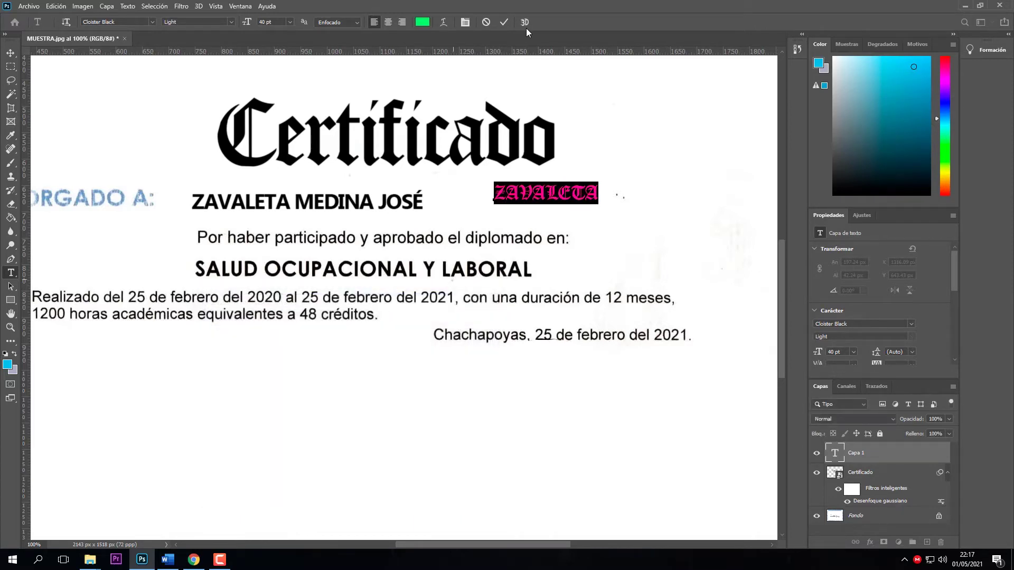
Change the green surname text to Century Gothic Bold and move it onto the same word of the printed name.
click(117, 21)
text(CENTURY)
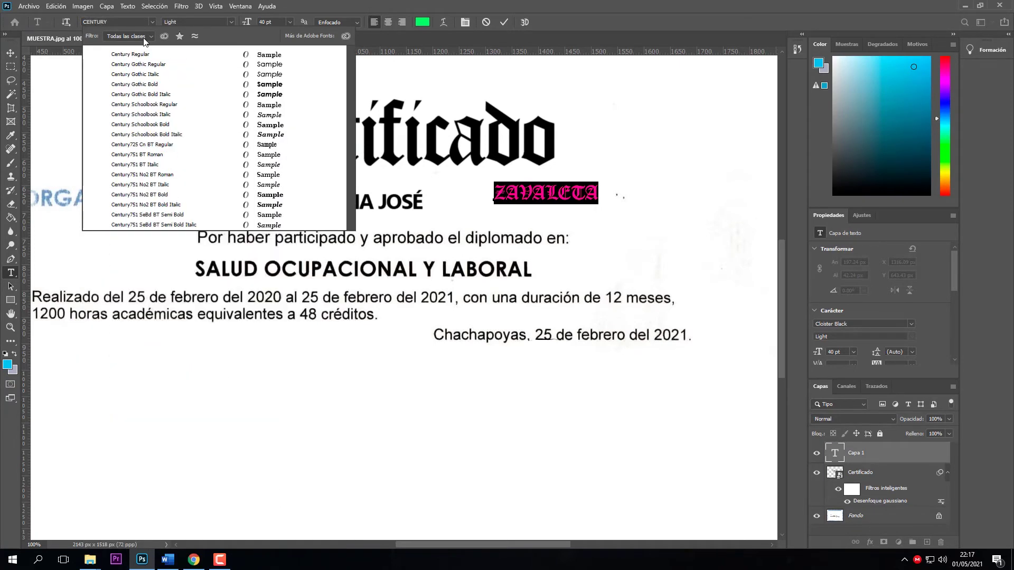
click(170, 84)
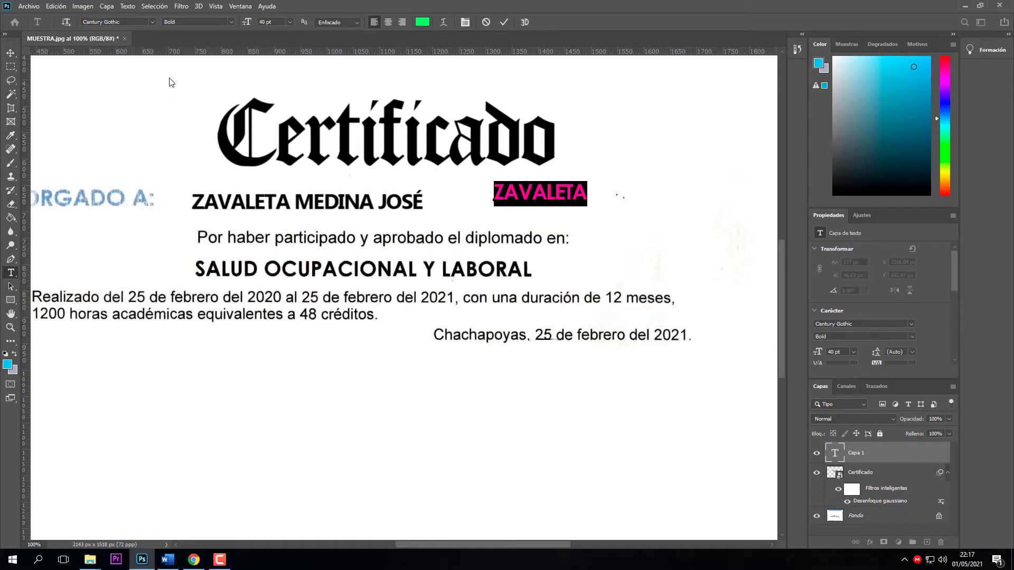
click(505, 22)
click(10, 53)
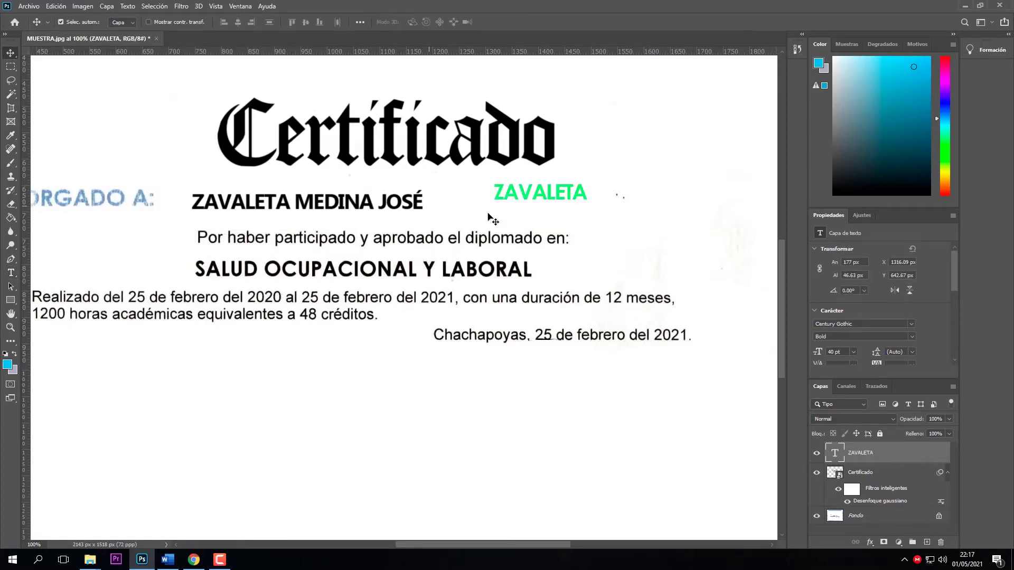
drag(511, 194, 211, 201)
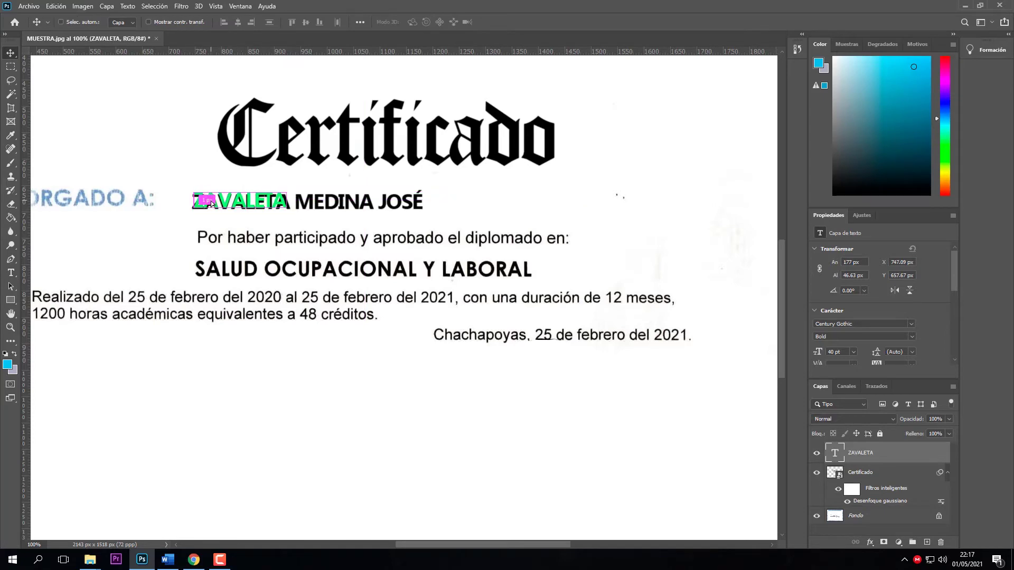
Align the green surname text with the start of the printed surname and stretch its width to about 105.84% to match.
key(ctrl+plus)
key(ctrl+plus)
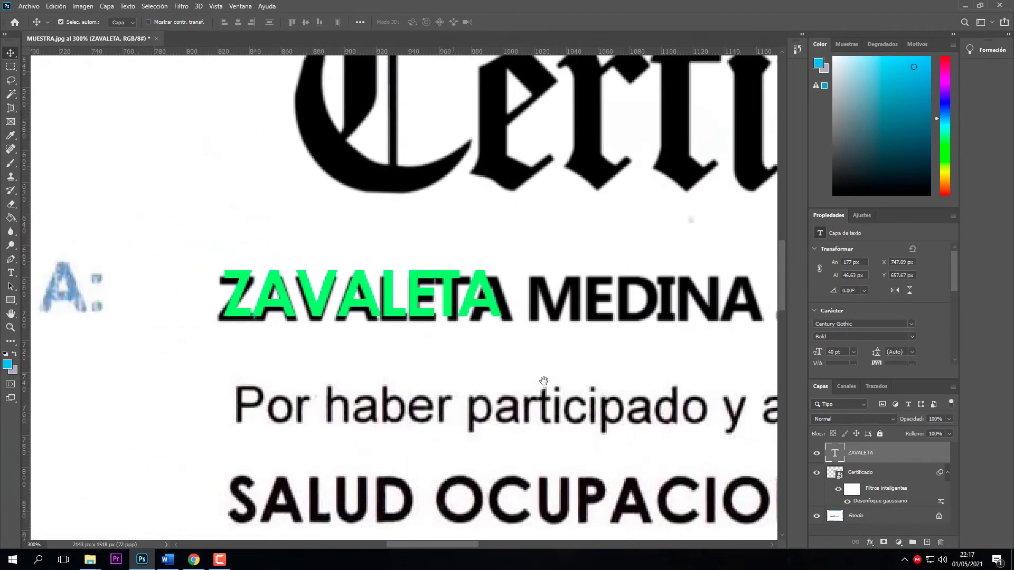
drag(299, 304, 291, 307)
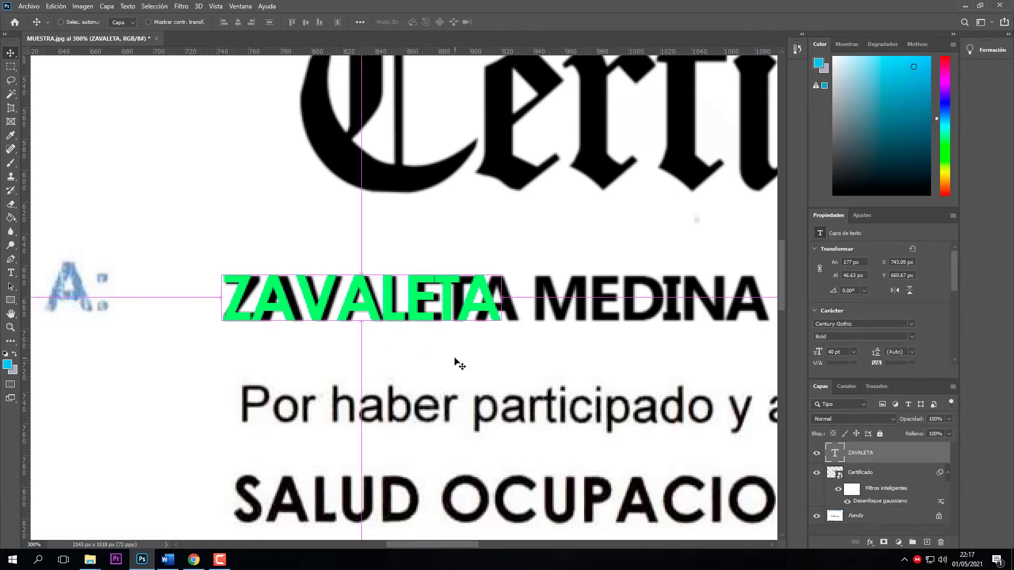
key(ctrl+t)
drag(501, 304, 517, 306)
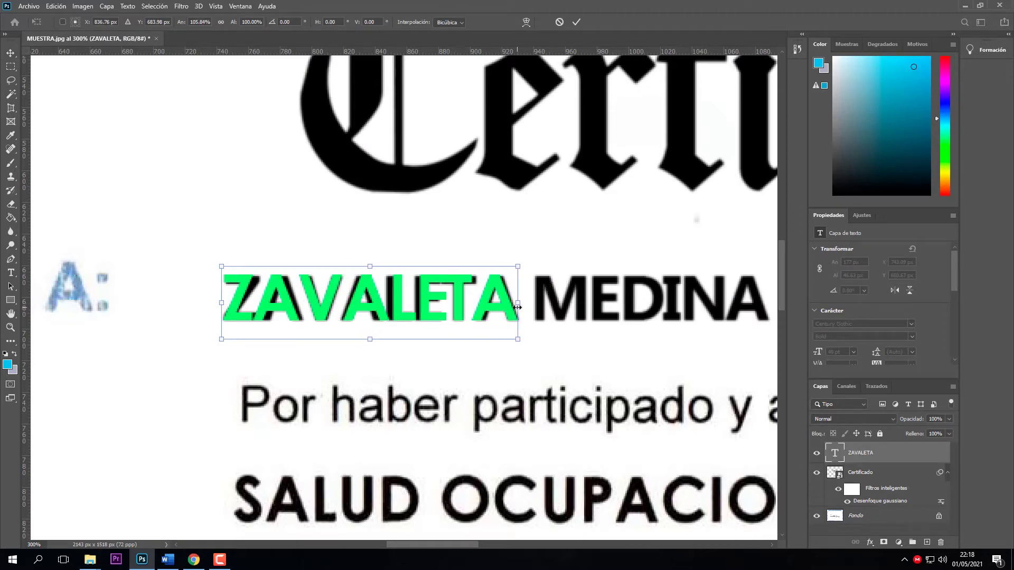
click(576, 22)
Hide the green surname layer and remove the recipient's printed name from the Fondo layer with a content-aware fill.
drag(296, 262, 138, 210)
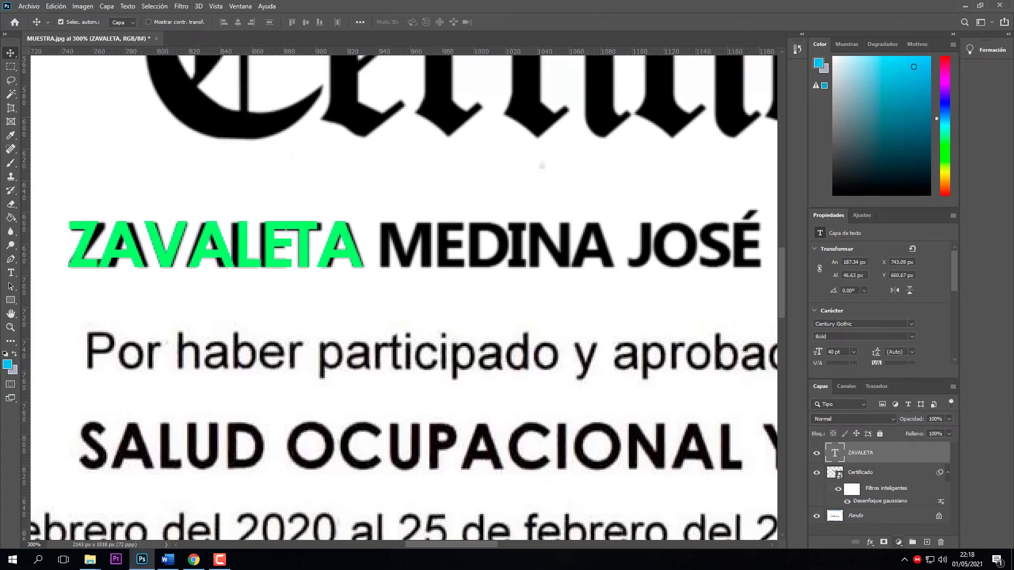
key(ctrl+minus)
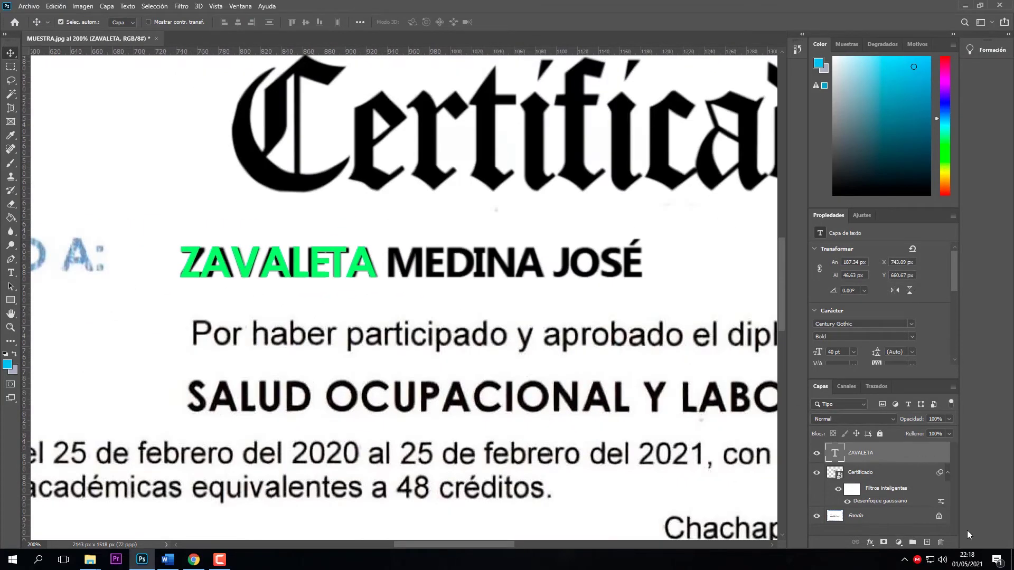
click(817, 453)
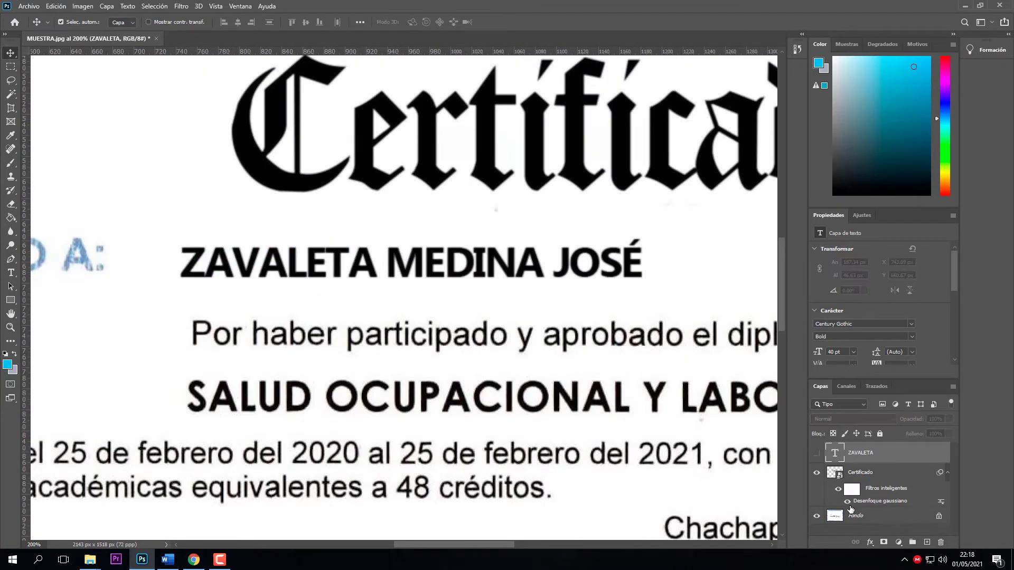
click(852, 515)
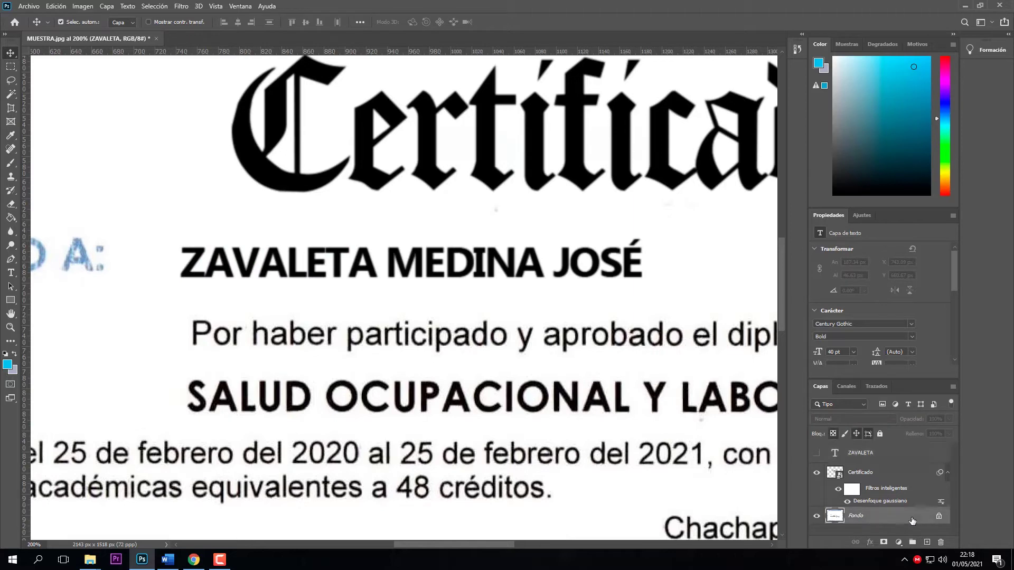
click(14, 69)
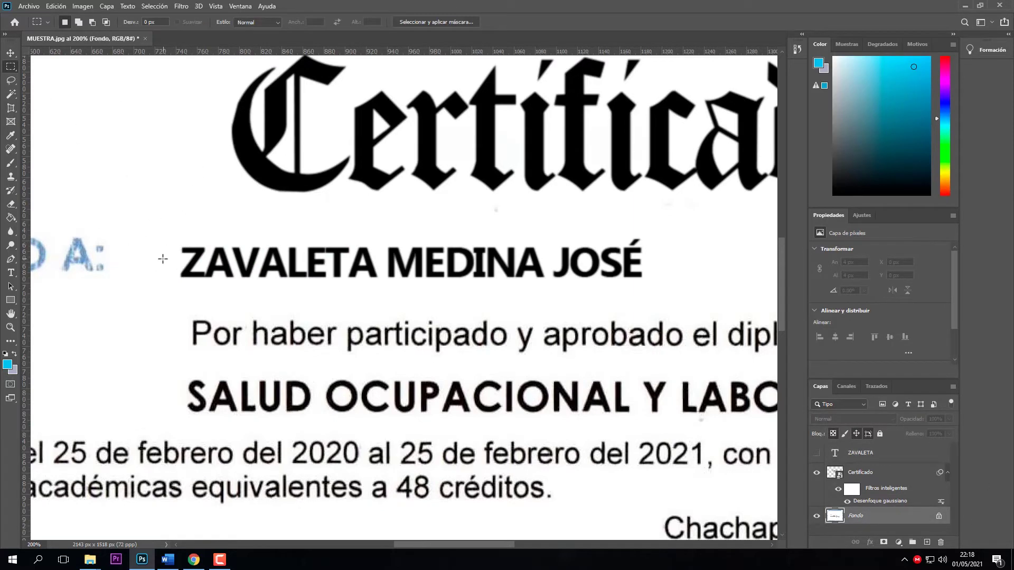
drag(175, 239, 649, 284)
click(55, 6)
click(69, 170)
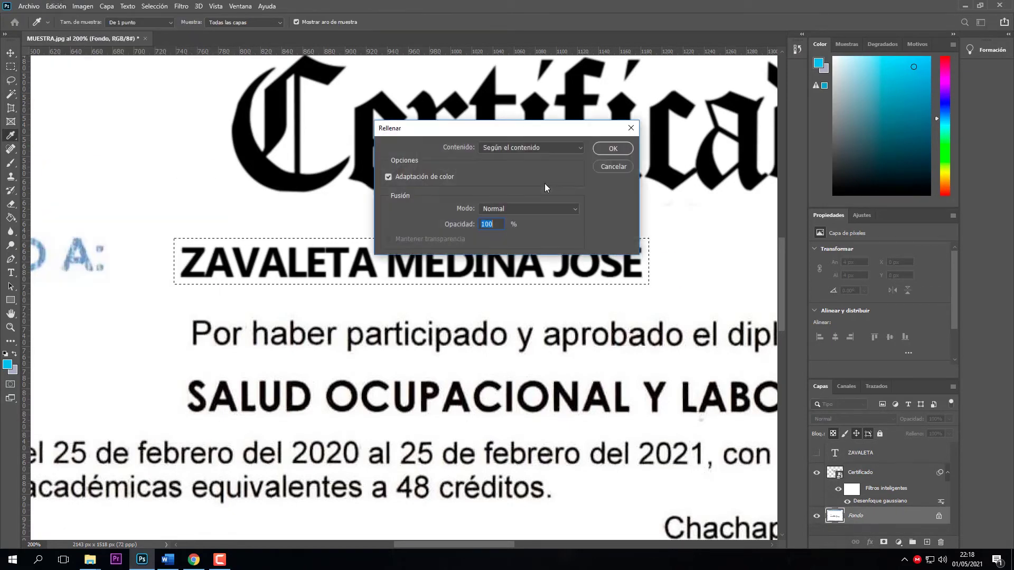
click(604, 152)
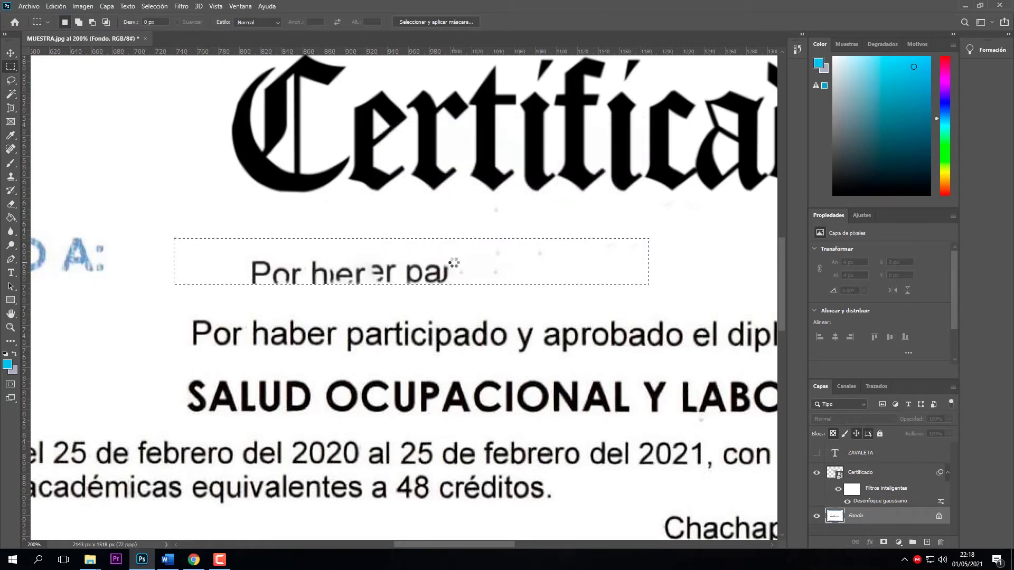
click(335, 352)
click(11, 53)
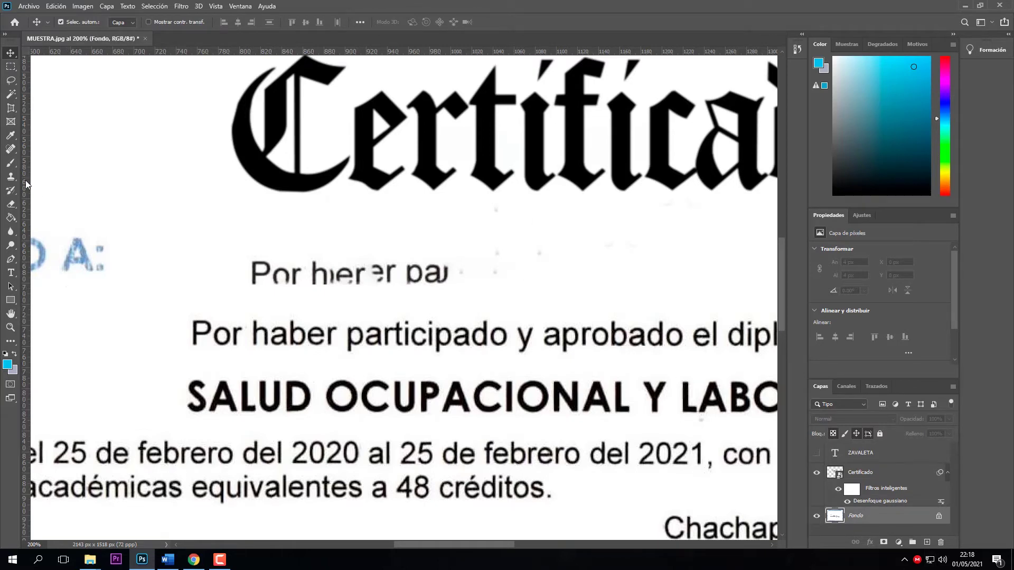
Clean the leftover text fragments from the name area with the Clone Stamp, using a smaller brush and blank paper as the source.
click(10, 176)
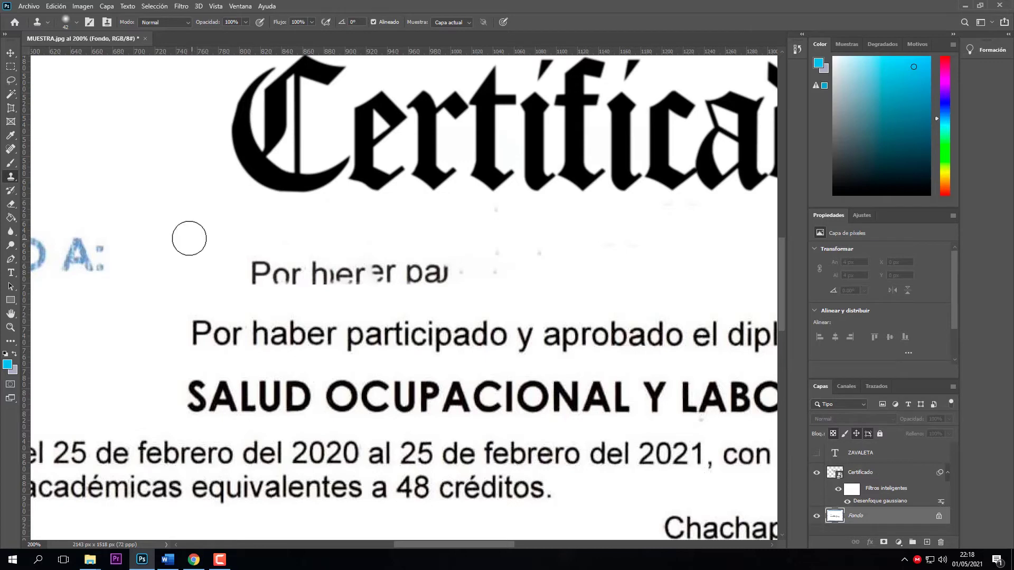
right_click(193, 239)
drag(251, 267, 255, 266)
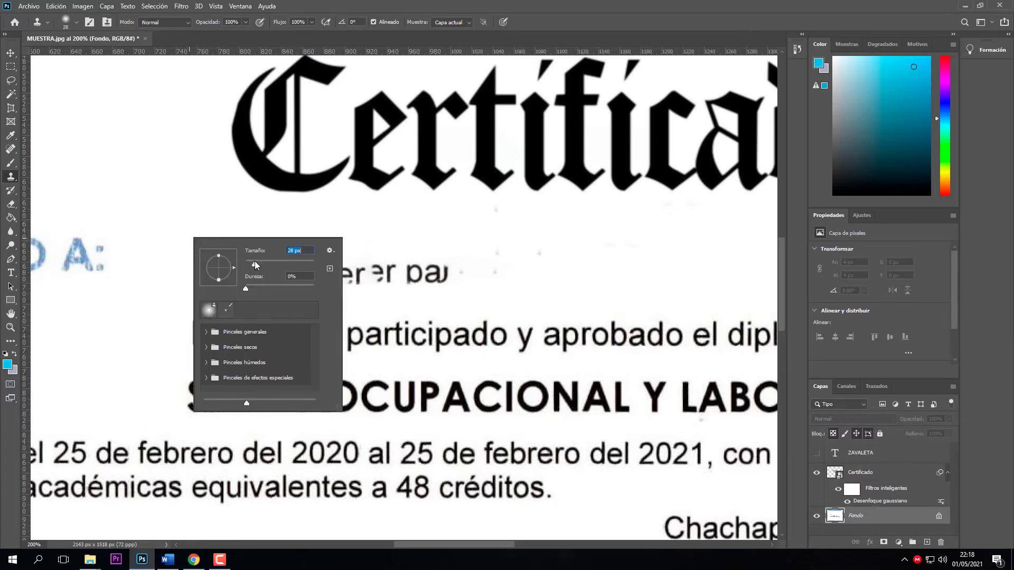
click(186, 221)
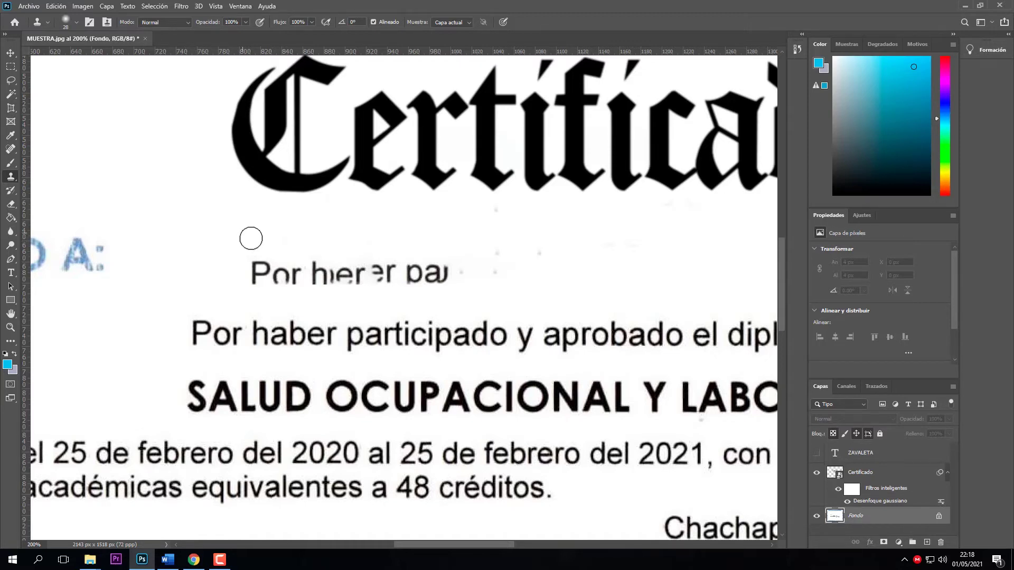
mouse_move(251, 238)
mouse_down()
mouse_move(261, 274)
mouse_move(285, 279)
mouse_up()
mouse_move(221, 288)
mouse_down()
mouse_move(314, 275)
mouse_move(323, 261)
mouse_move(400, 285)
mouse_move(331, 278)
mouse_move(414, 279)
mouse_move(435, 266)
mouse_move(427, 271)
mouse_move(456, 268)
mouse_up()
alt+click(190, 156)
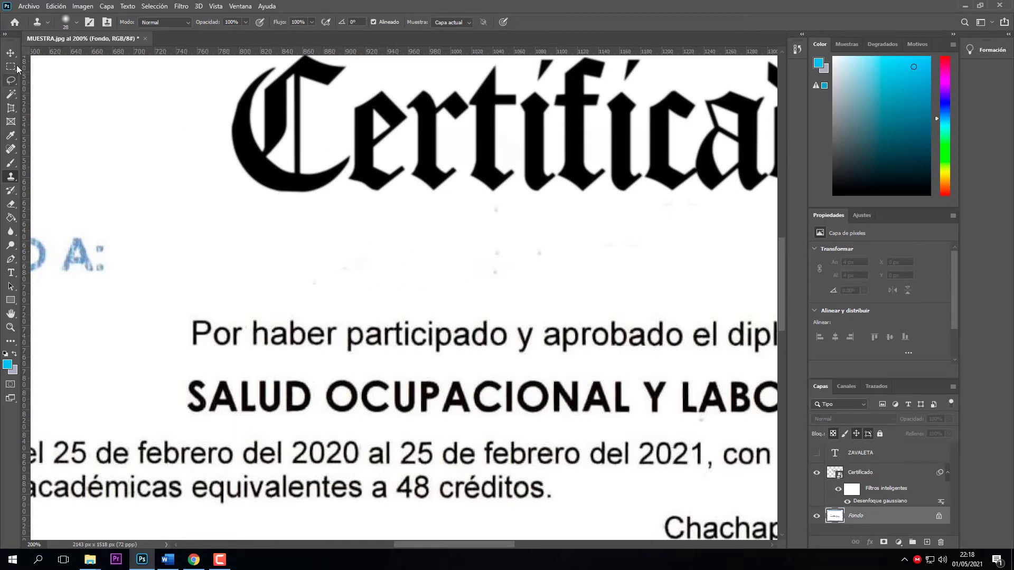
Show the green surname text layer again and replace its text with ESCRIBE TU NOMBRE.
click(10, 54)
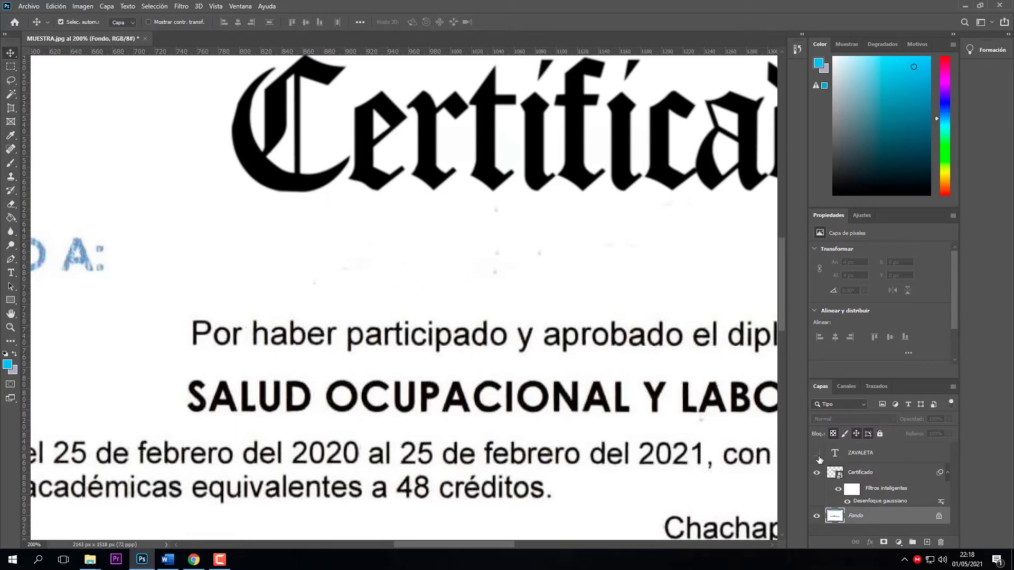
click(817, 454)
double_click(835, 454)
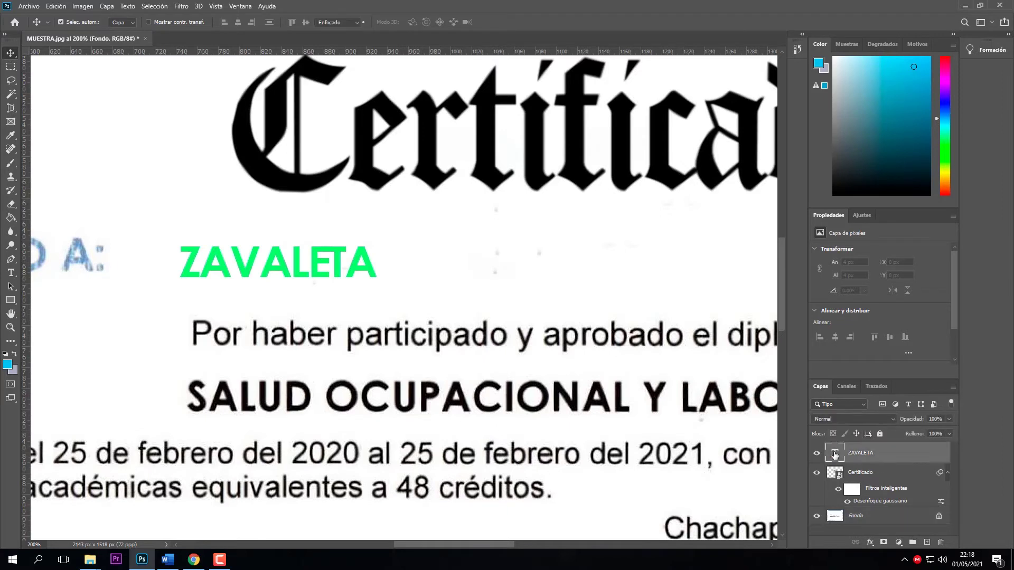
key(Right)
key(shift+Left)
key(shift+Left)
key(shift+Left)
key(shift+Left)
key(shift+Left)
key(shift+Left)
key(shift+Left)
key(shift+Left)
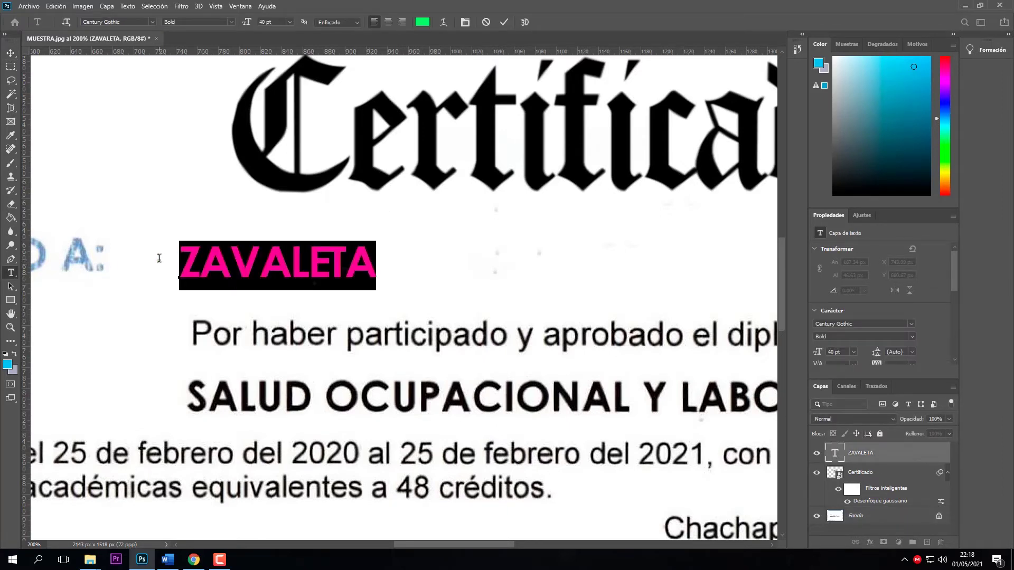
text(escr)
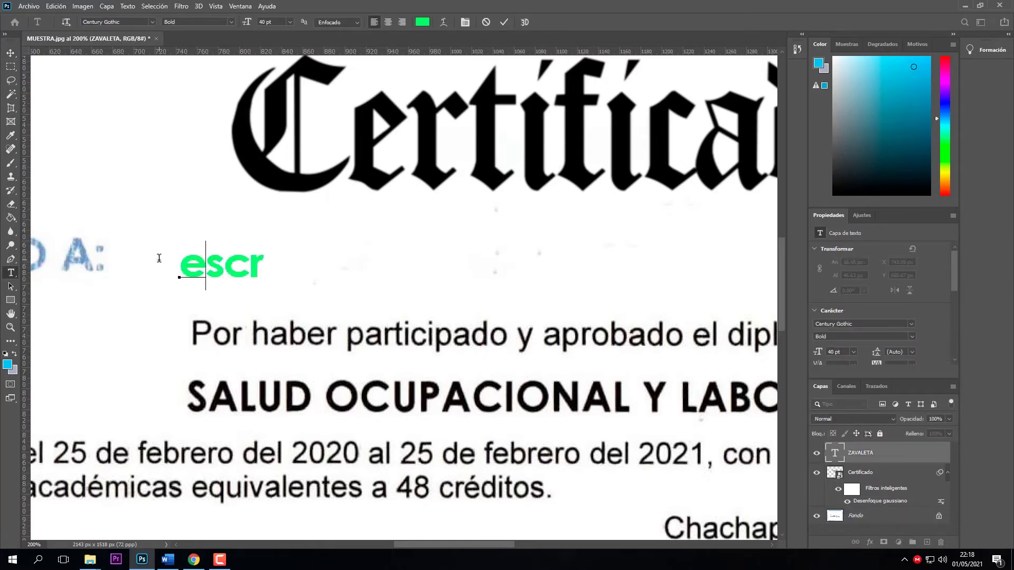
key(BackSpace)
key(BackSpace)
key(BackSpace)
key(BackSpace)
text(ESCRIBE )
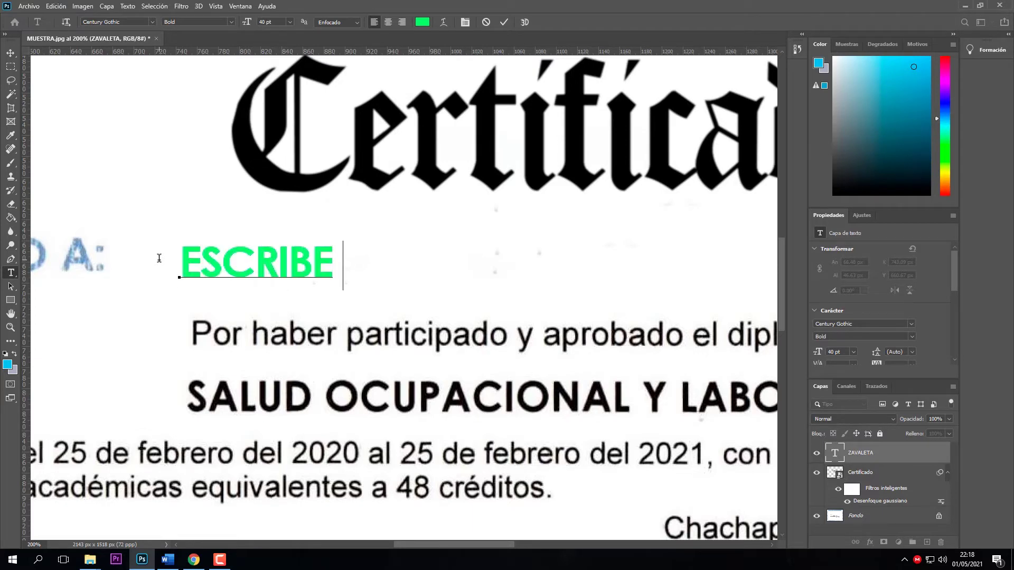
text(TU N)
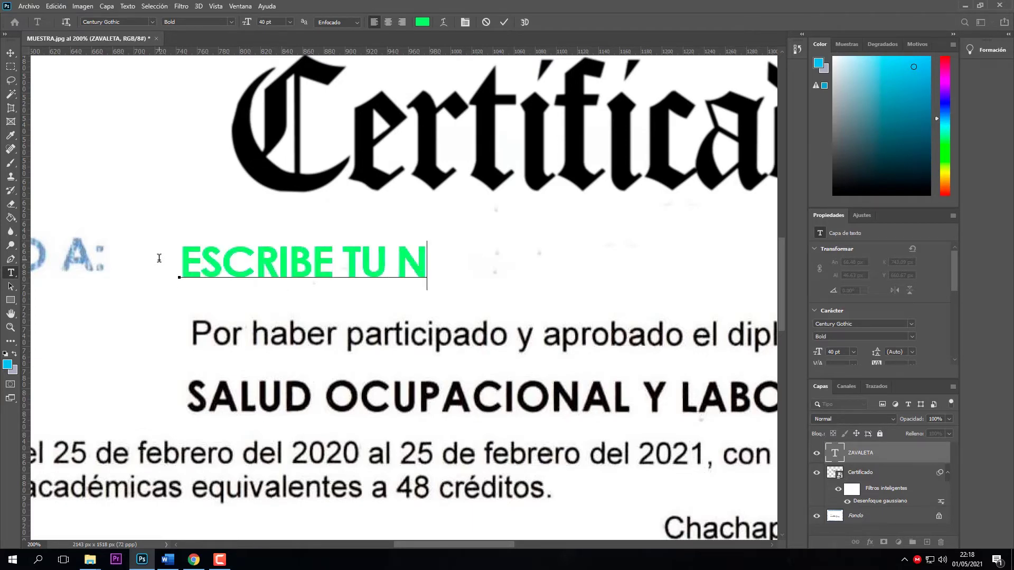
text(BRE)
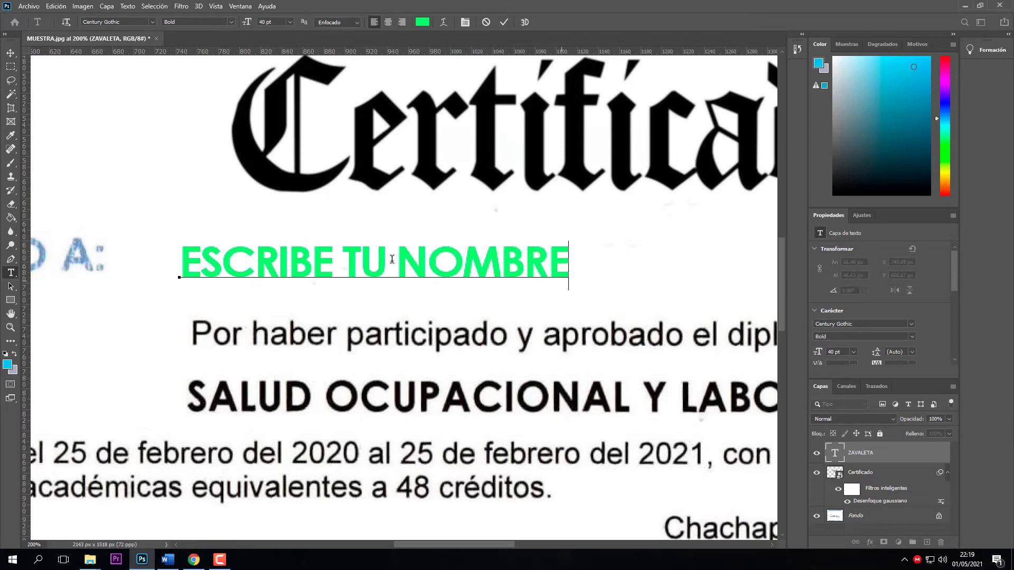
Set the colour of the whole ESCRIBE TU NOMBRE text to black (000000).
key(ctrl+a)
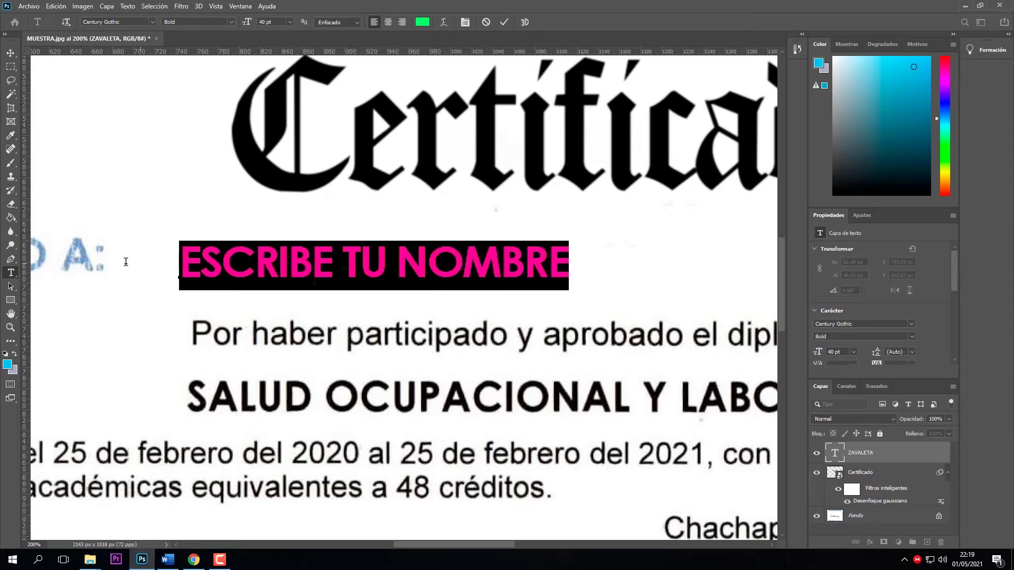
click(423, 25)
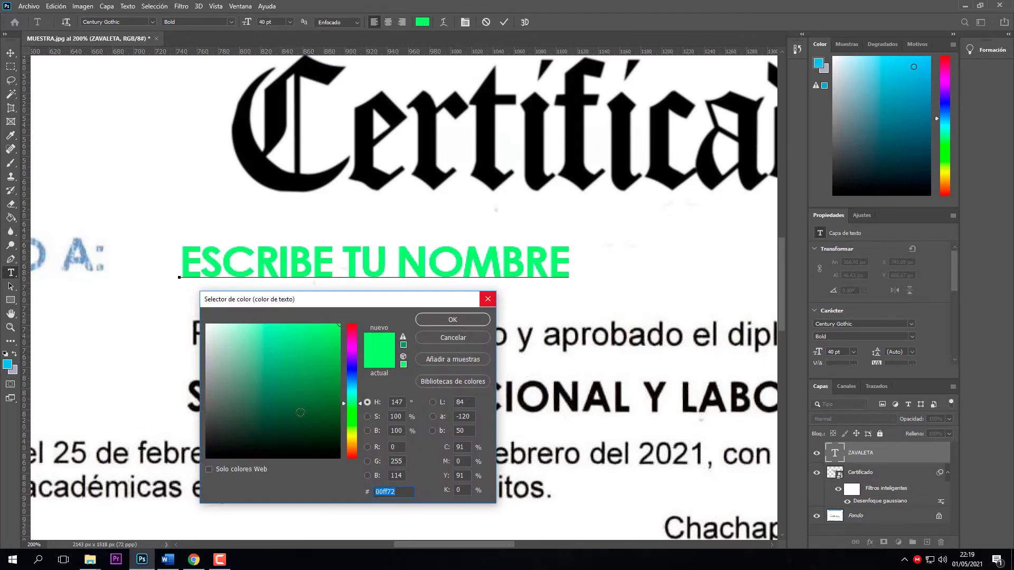
text(000000)
click(459, 320)
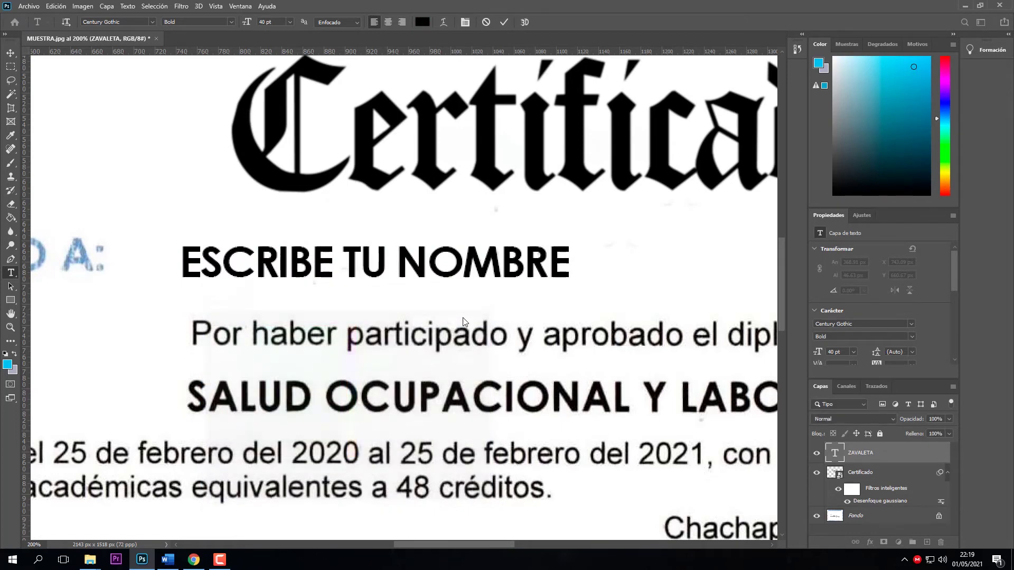
click(503, 22)
key(v)
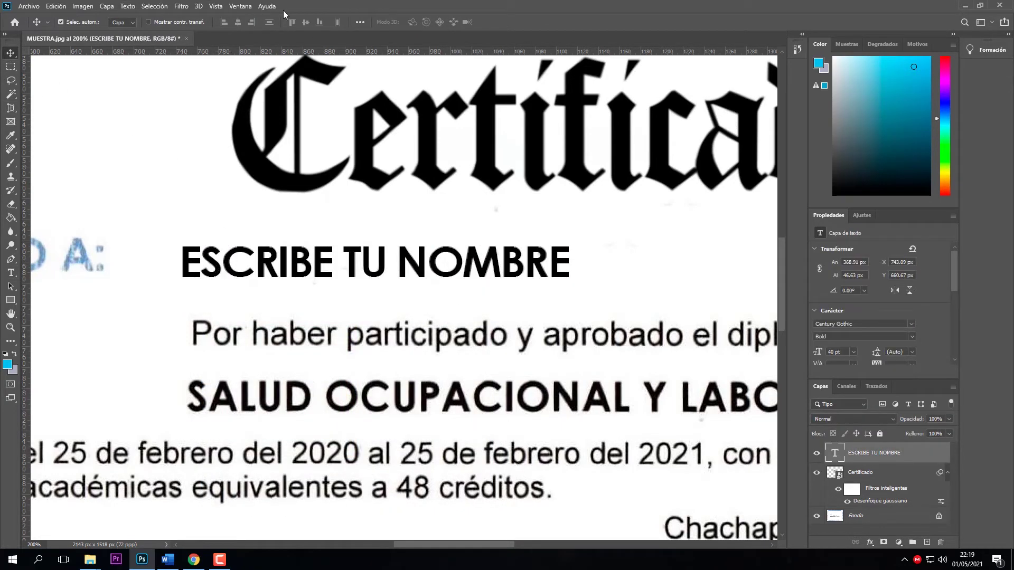
Convert the ESCRIBE TU NOMBRE layer to a smart object and apply a Gaussian blur with a 0.5 px radius.
click(241, 5)
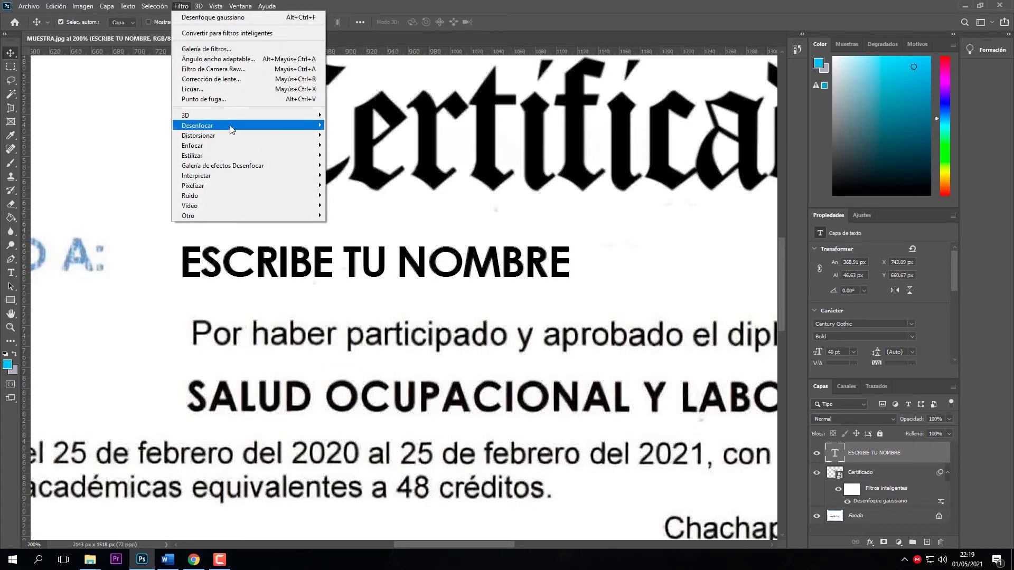
mouse_move(232, 125)
click(369, 195)
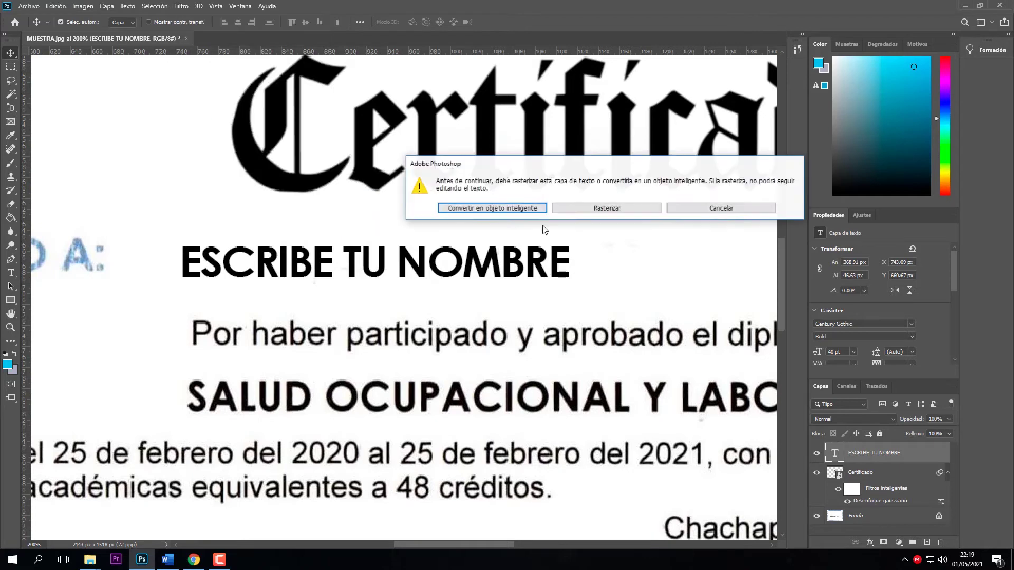
click(503, 209)
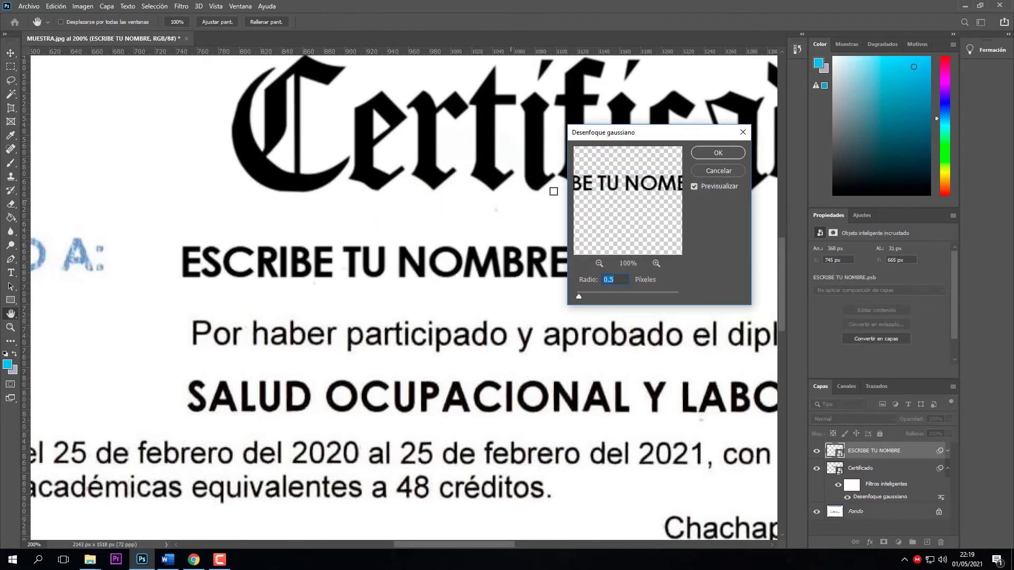
click(717, 153)
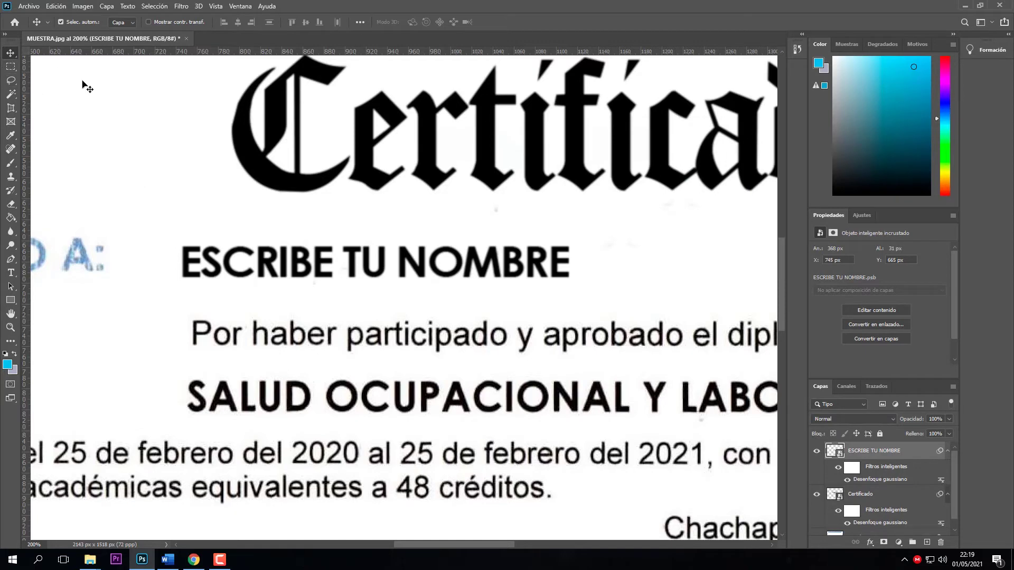
Copy the digits 20 of the year 2021 before "con una duración" from the Fondo layer to a new layer.
click(294, 244)
key(ctrl+minus)
drag(484, 273, 407, 317)
scroll(502, 305, up, 4)
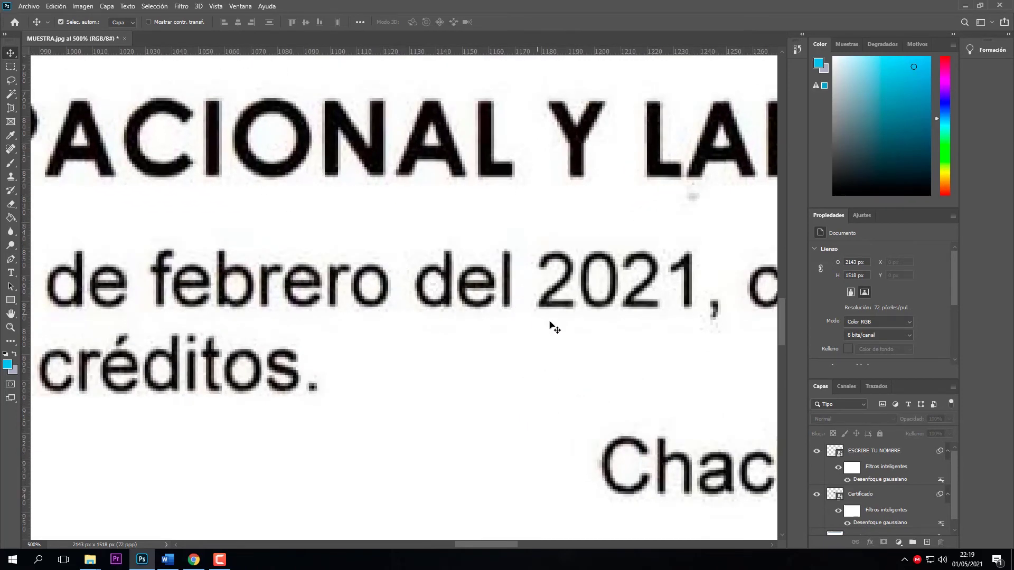
drag(549, 325, 362, 287)
scroll(864, 503, down, 1)
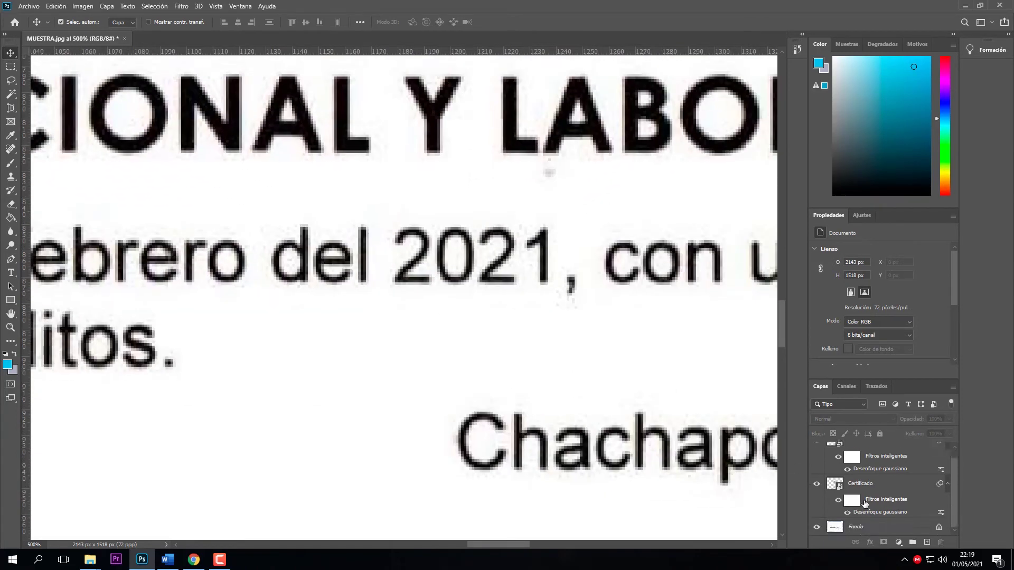
click(866, 526)
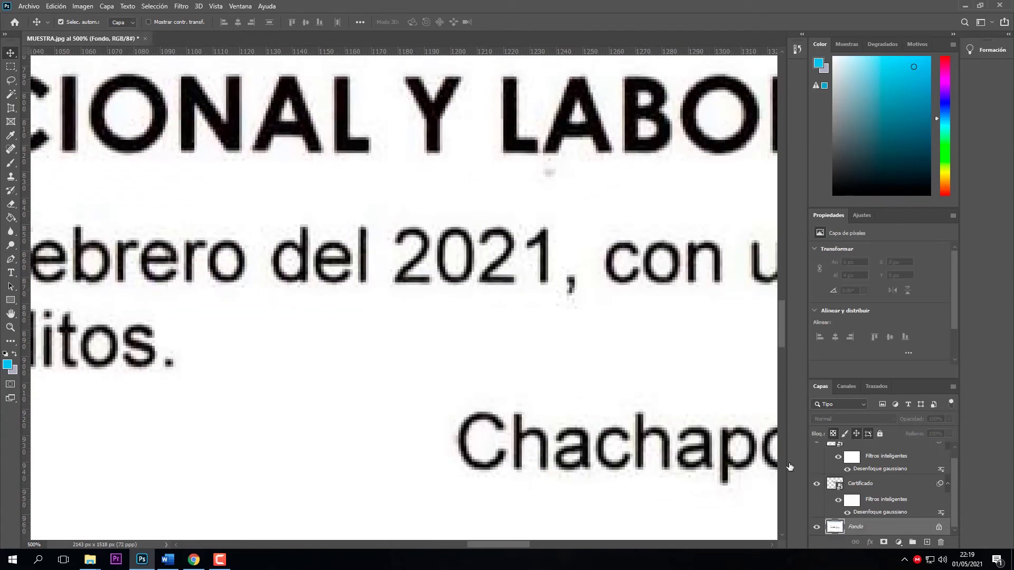
click(11, 66)
drag(391, 220, 473, 287)
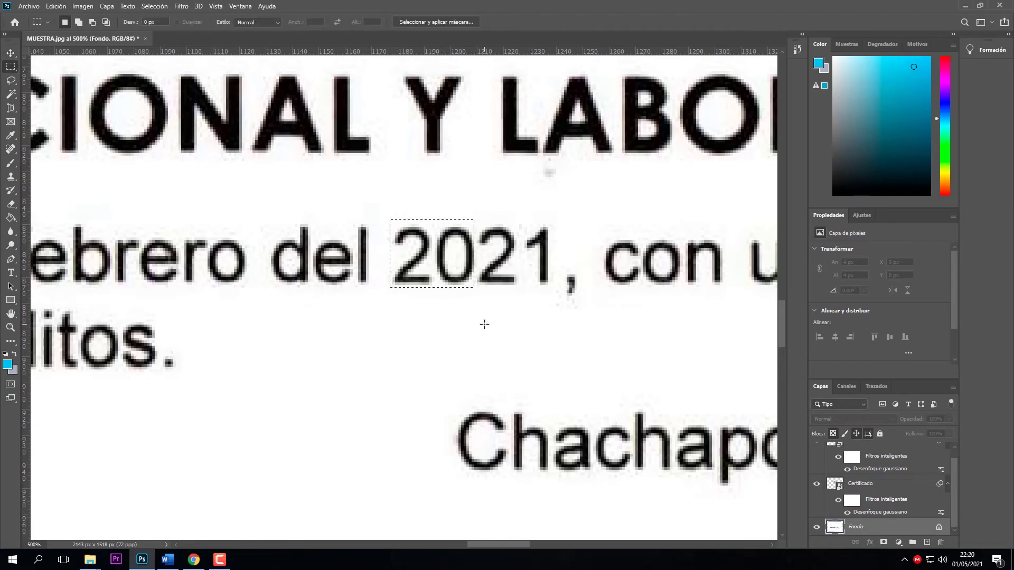
key(ctrl+j)
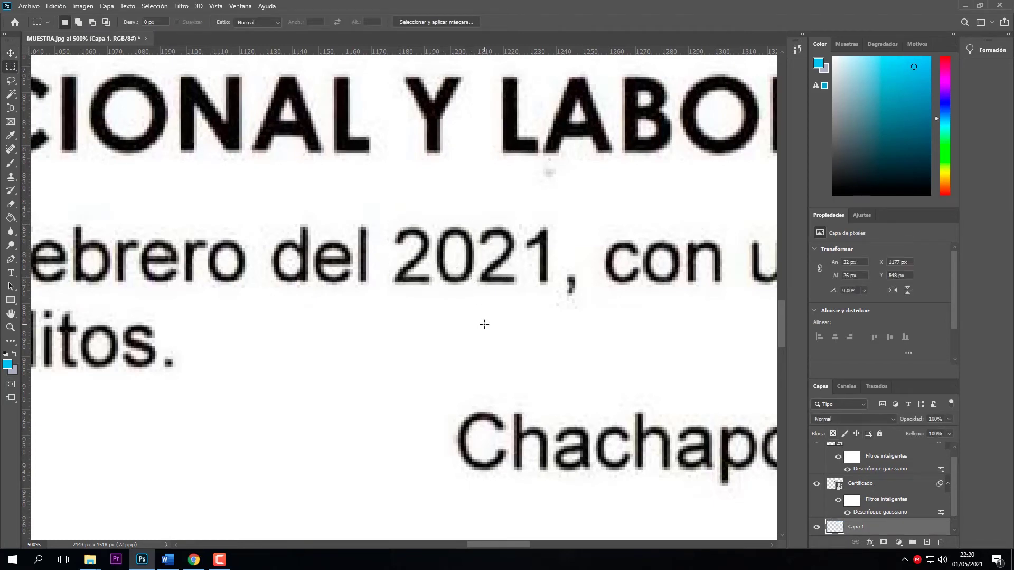
Move the copied digits 20 right by 33 px over the last two digits of the year before "con una duración".
click(10, 55)
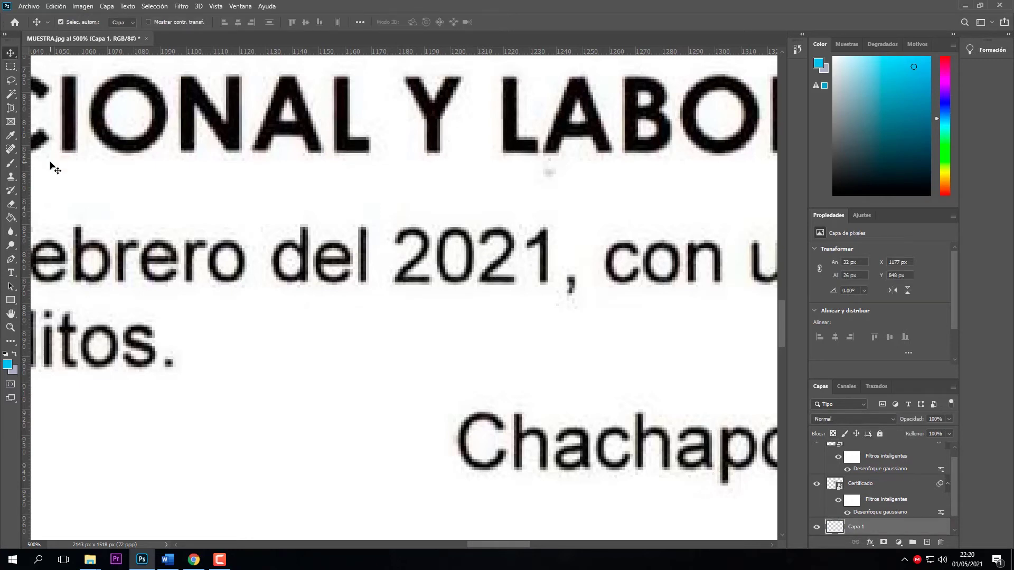
key(shift+Right)
key(shift+Right)
key(shift+Right)
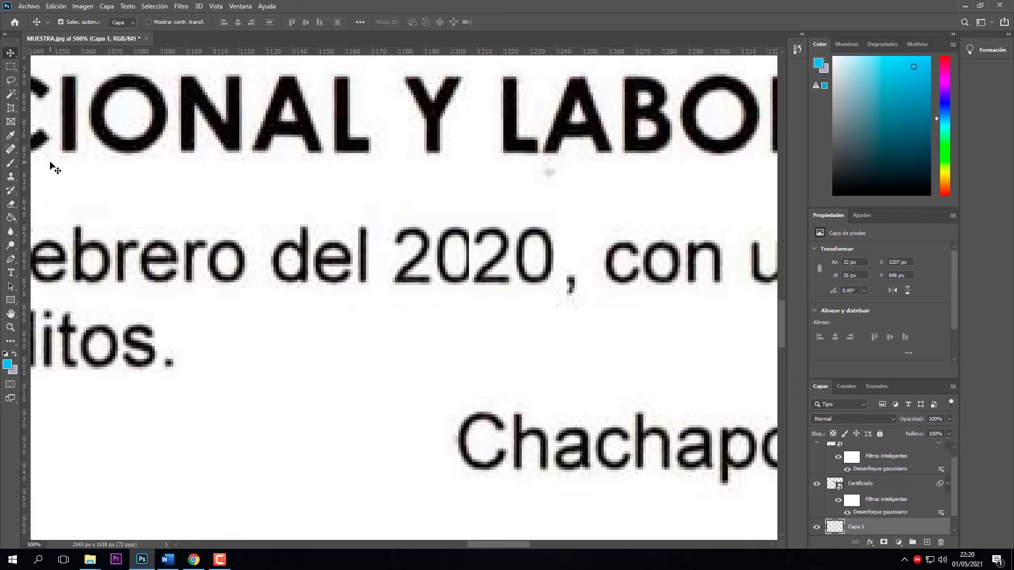
key(shift+Right)
key(Left)
key(Left)
key(Left)
key(Left)
key(Left)
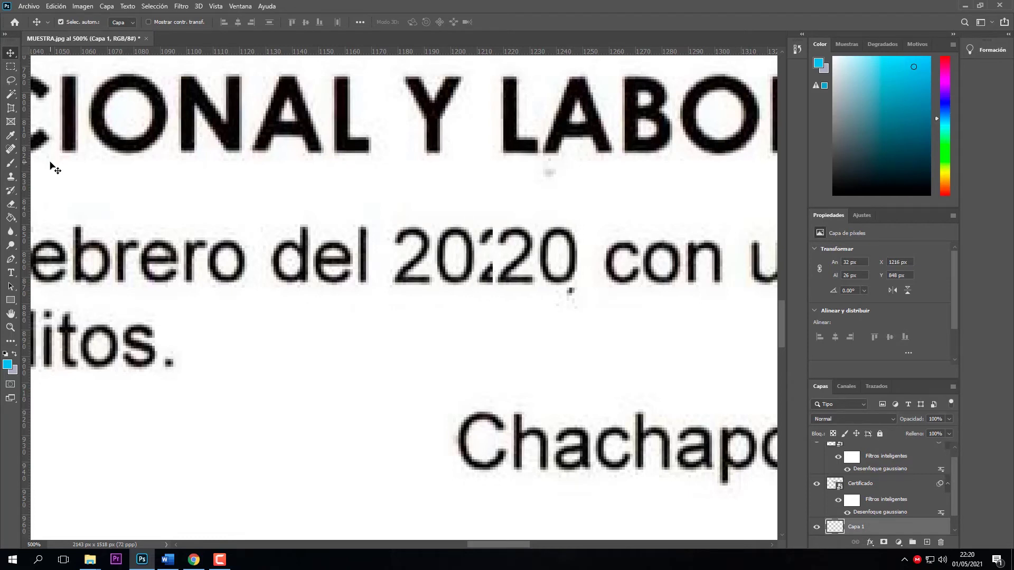
key(Left)
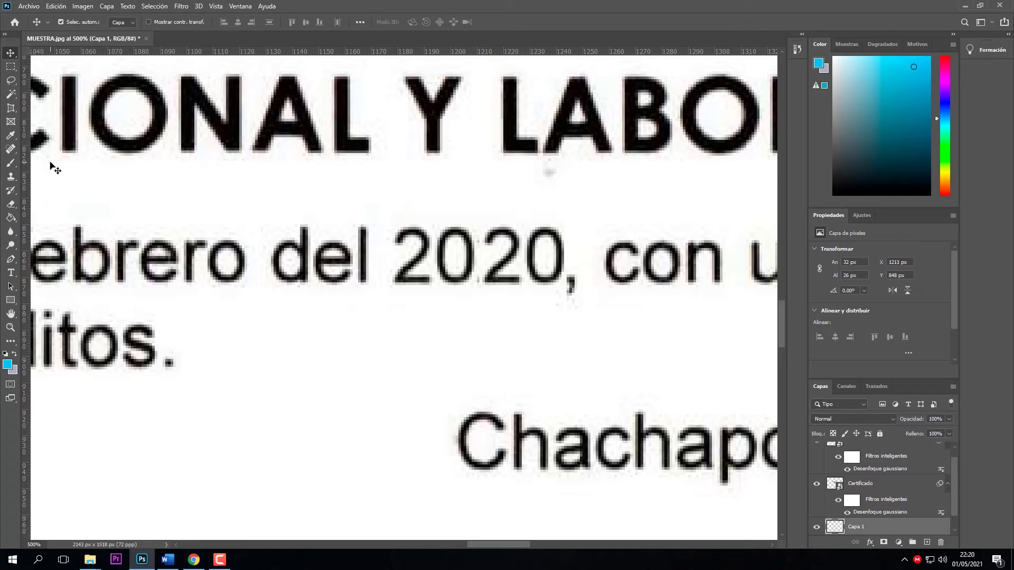
key(Left)
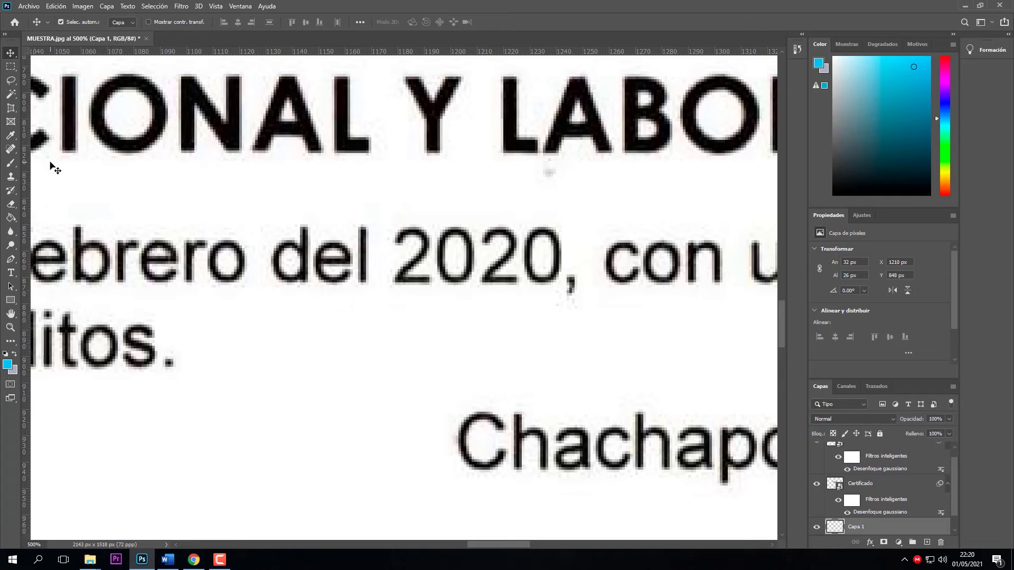
click(168, 285)
Copy the digits 20 of the year 2021 in the Chachapoyas date line from the Fondo layer to a new layer.
key(ctrl+minus)
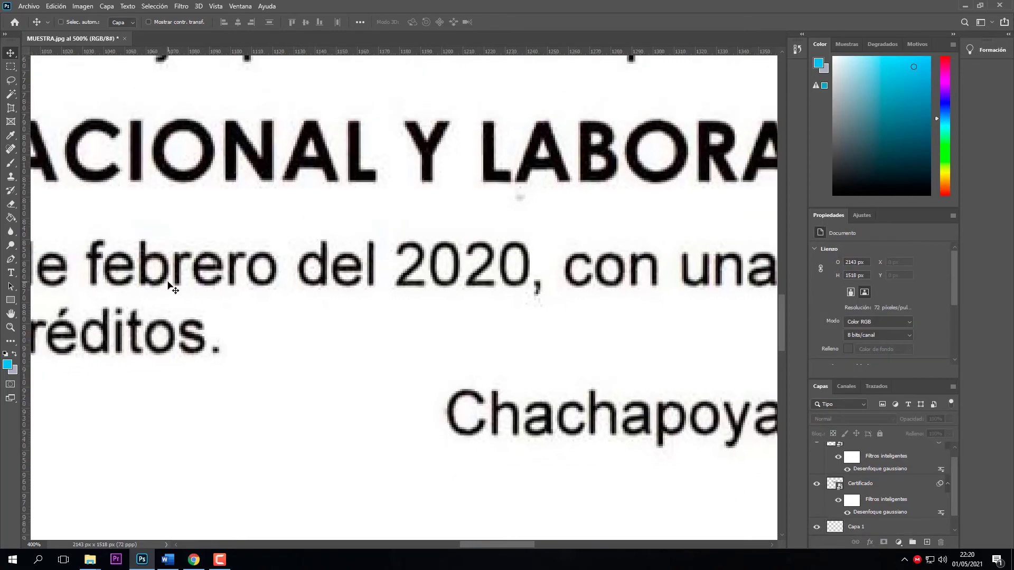
key(ctrl+minus)
key(ctrl+minus)
key(ctrl+minus)
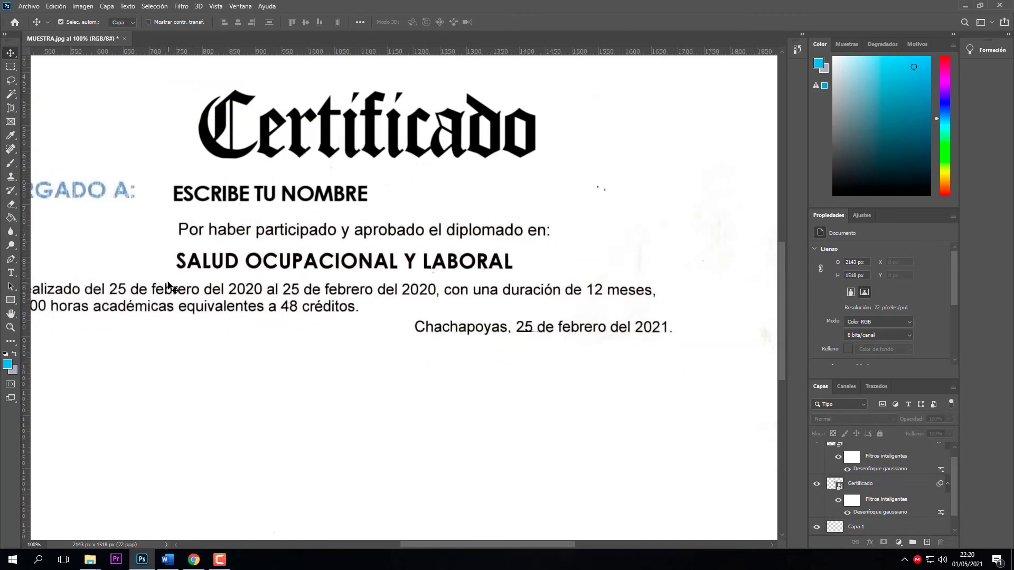
drag(206, 310, 235, 335)
scroll(235, 335, right, 5)
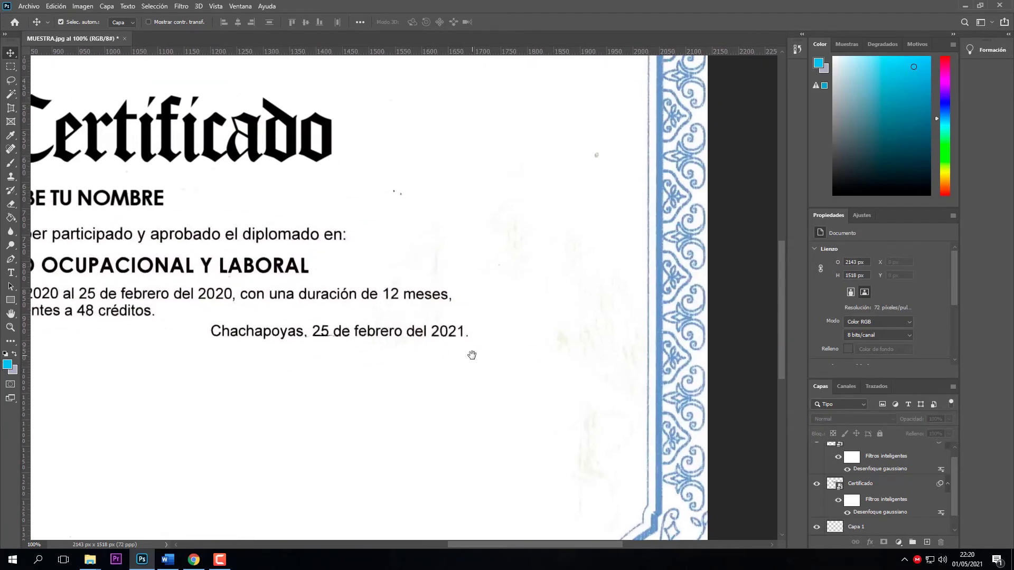
key(ctrl+plus)
key(ctrl+plus)
key(ctrl+plus)
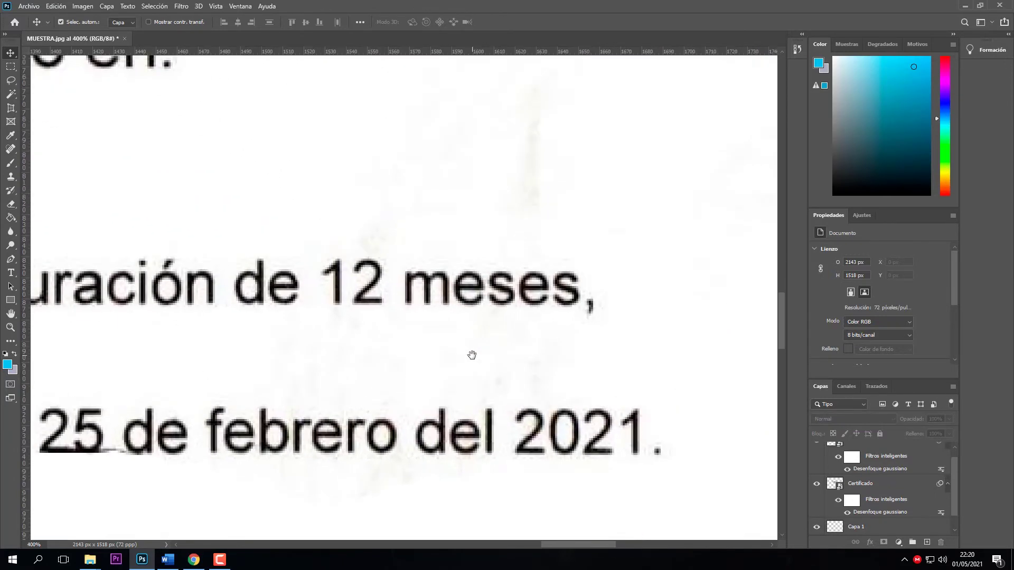
drag(349, 271, 277, 236)
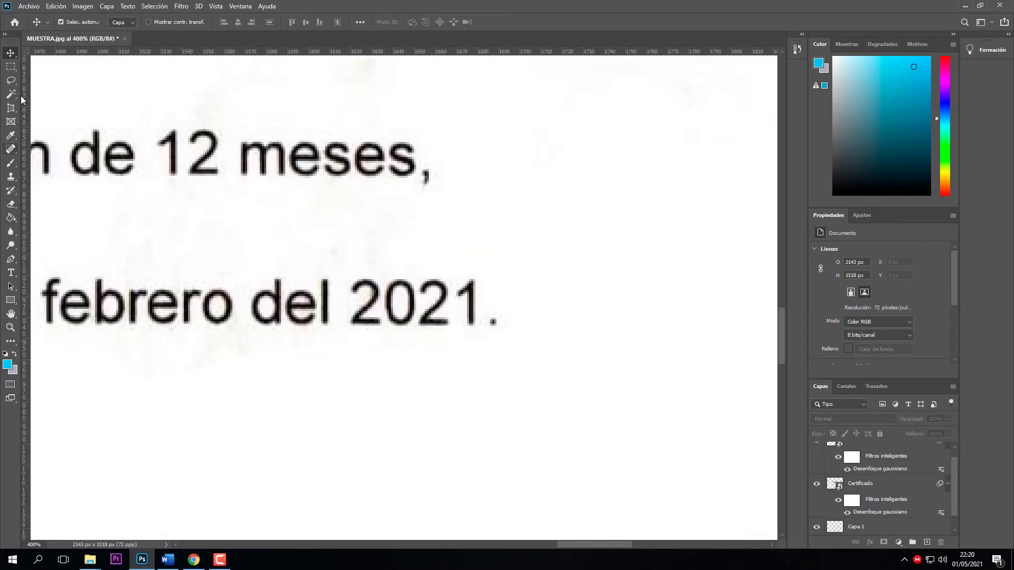
click(12, 68)
mouse_move(349, 274)
mouse_down()
mouse_move(383, 282)
mouse_move(416, 328)
mouse_up()
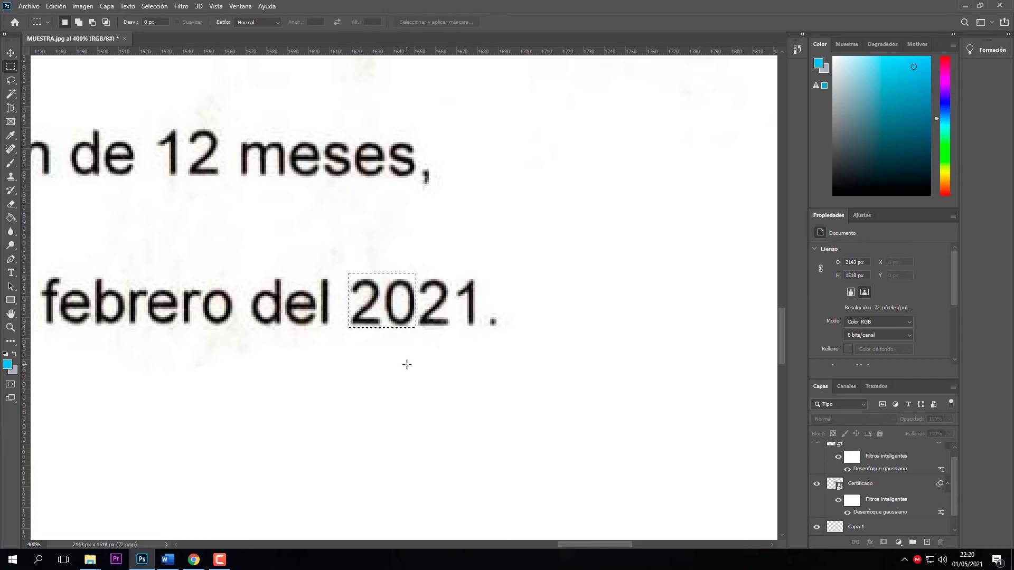
scroll(896, 501, down, 1)
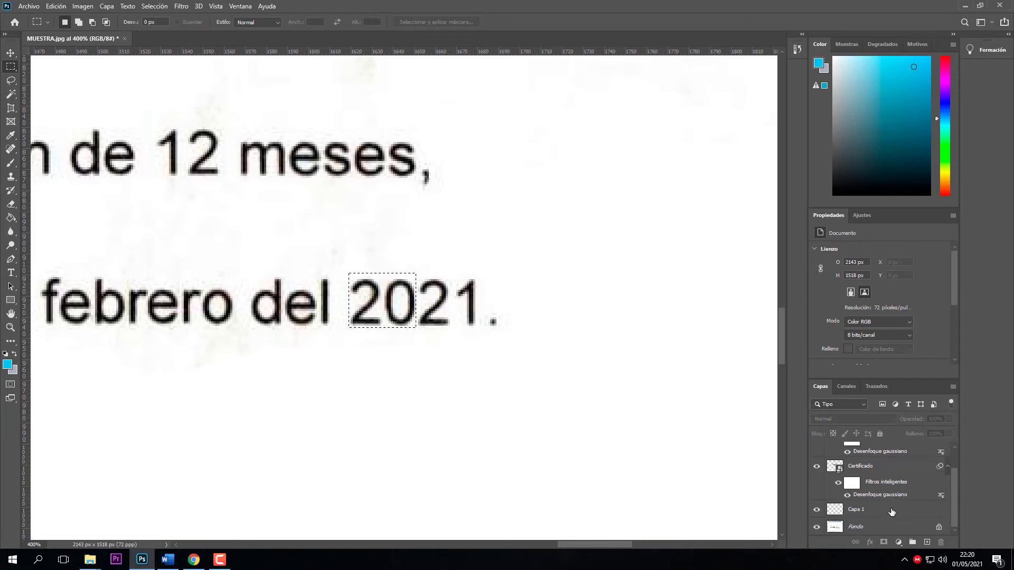
key(ctrl+j)
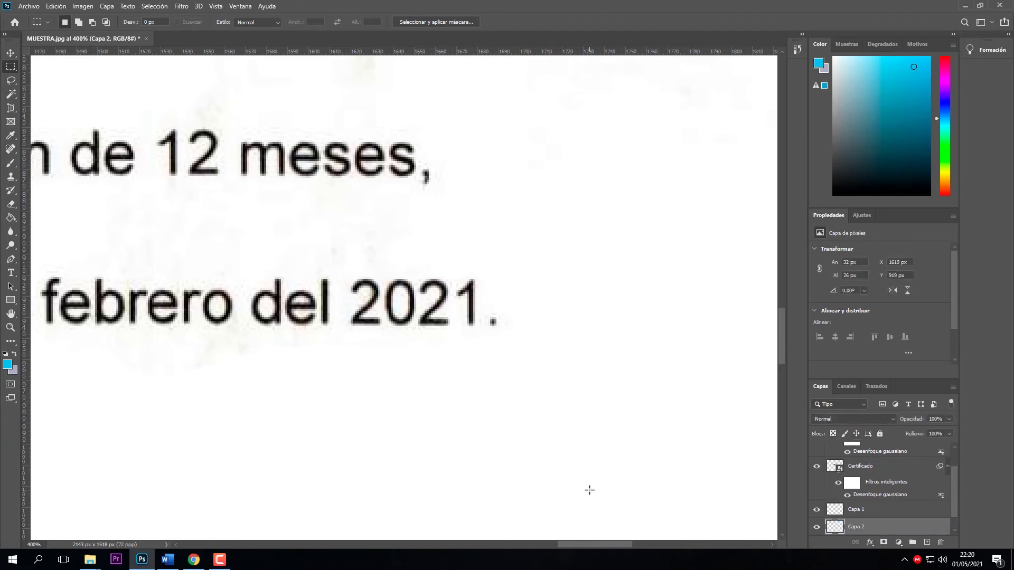
Move the copied digits 20 right by 33 px over the last two digits of the year in the Chachapoyas date line.
click(10, 53)
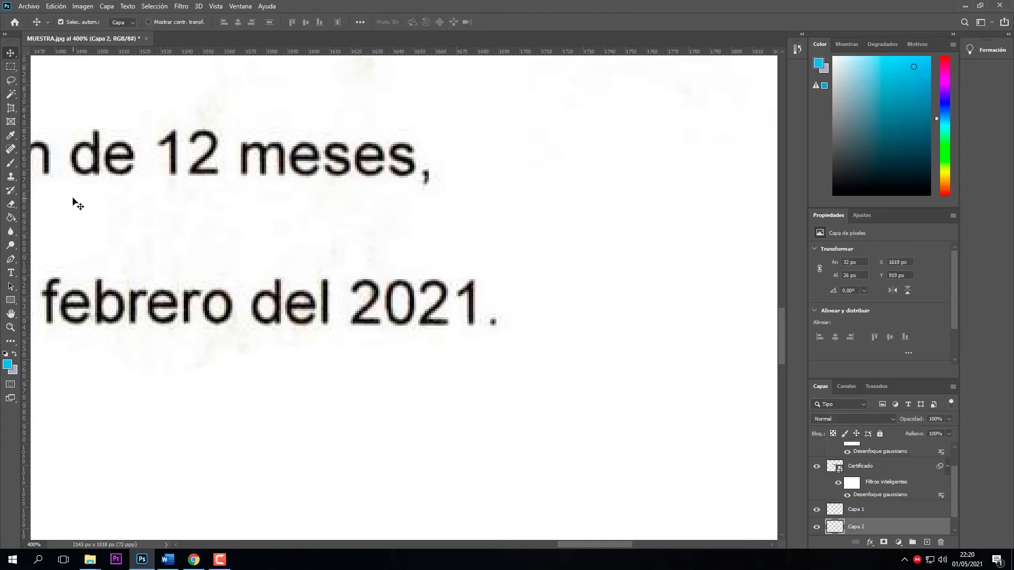
key(shift+Right)
key(shift+Right)
key(shift+Right)
key(Right)
key(Right)
key(Right)
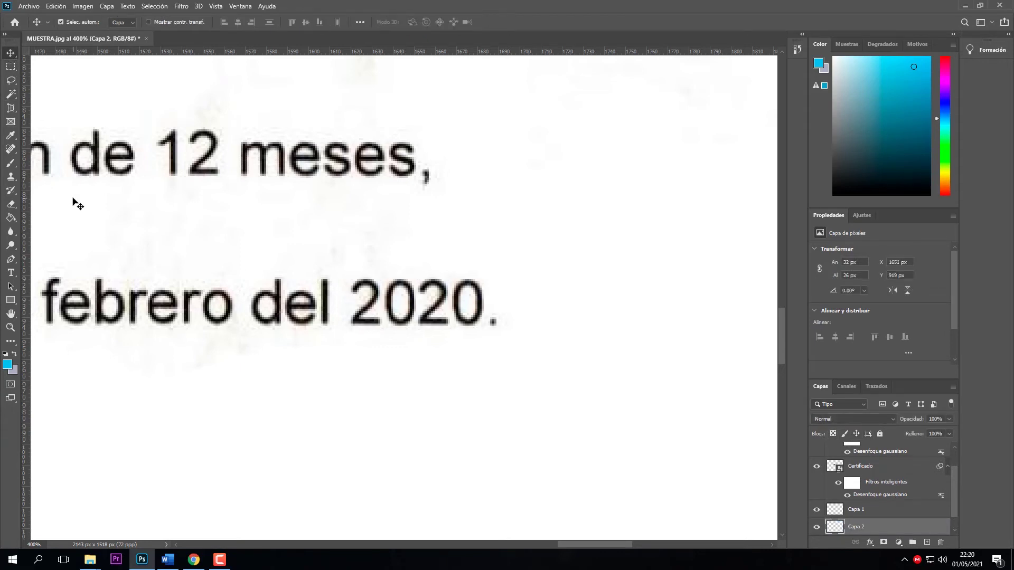
key(ctrl+minus)
key(ctrl+minus)
key(ctrl+minus)
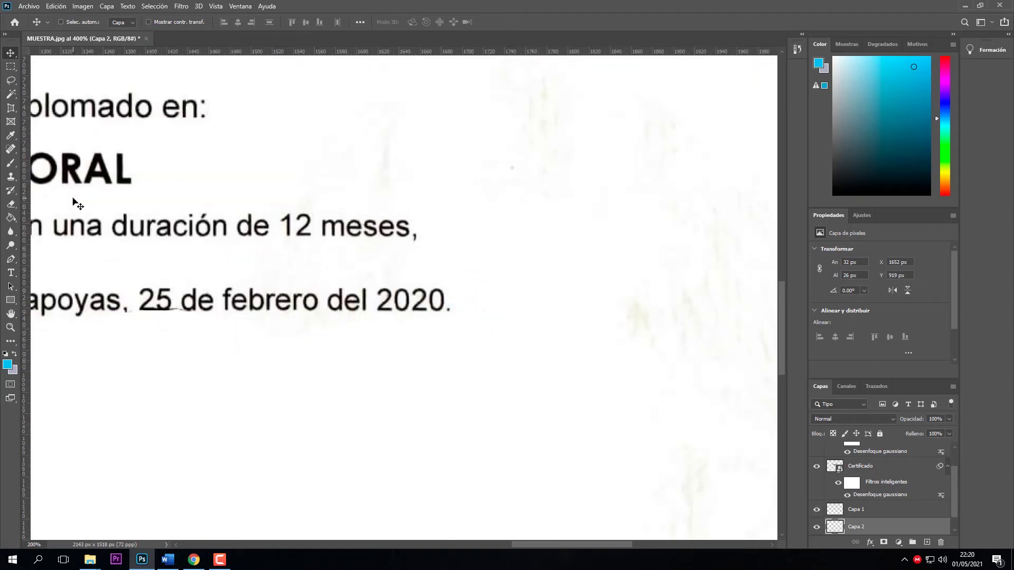
key(ctrl+minus)
key(ctrl+minus)
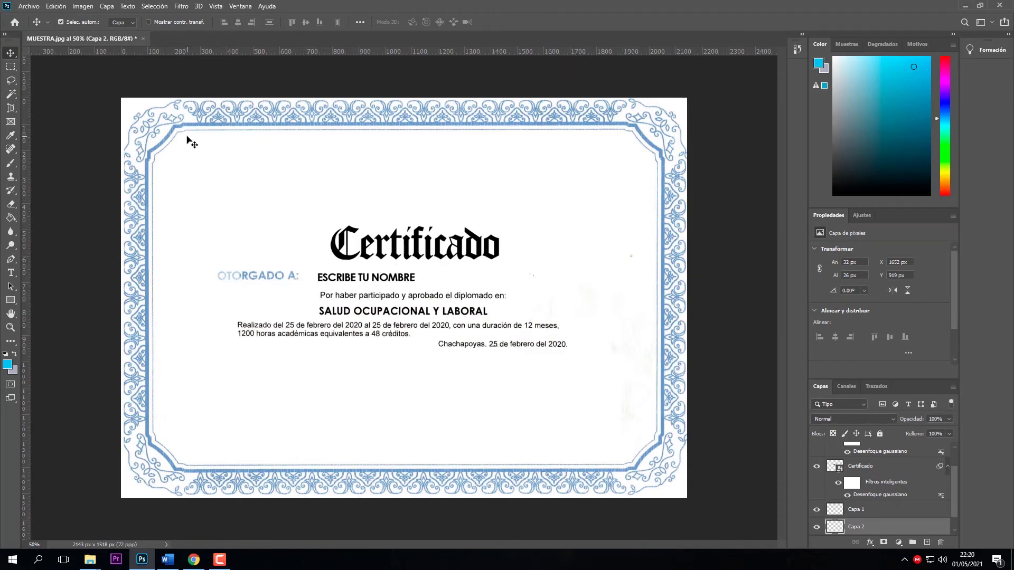
Switch to Chrome and search Google Images for FIRMA in a new tab.
click(193, 560)
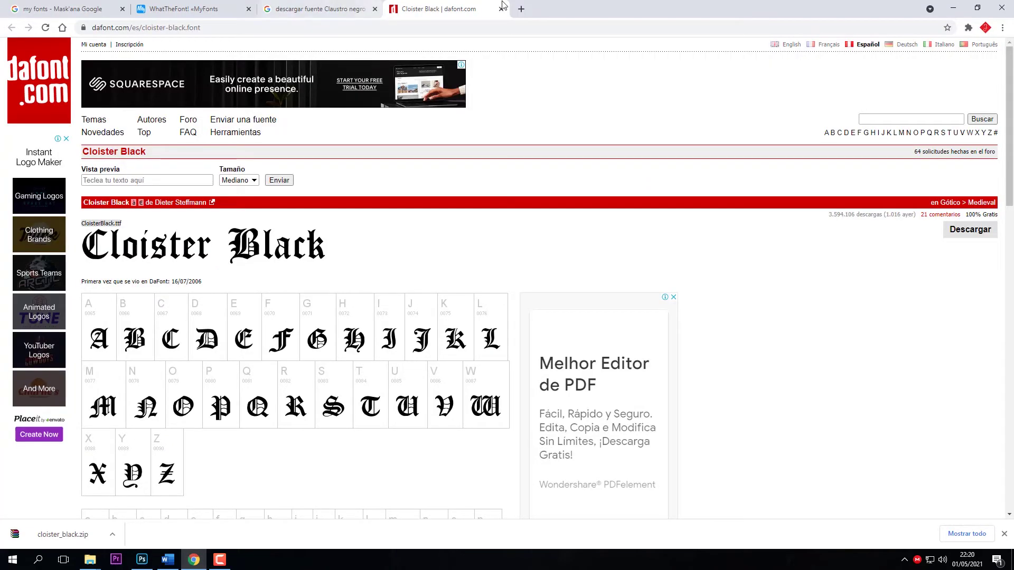
click(520, 9)
click(263, 27)
text(www)
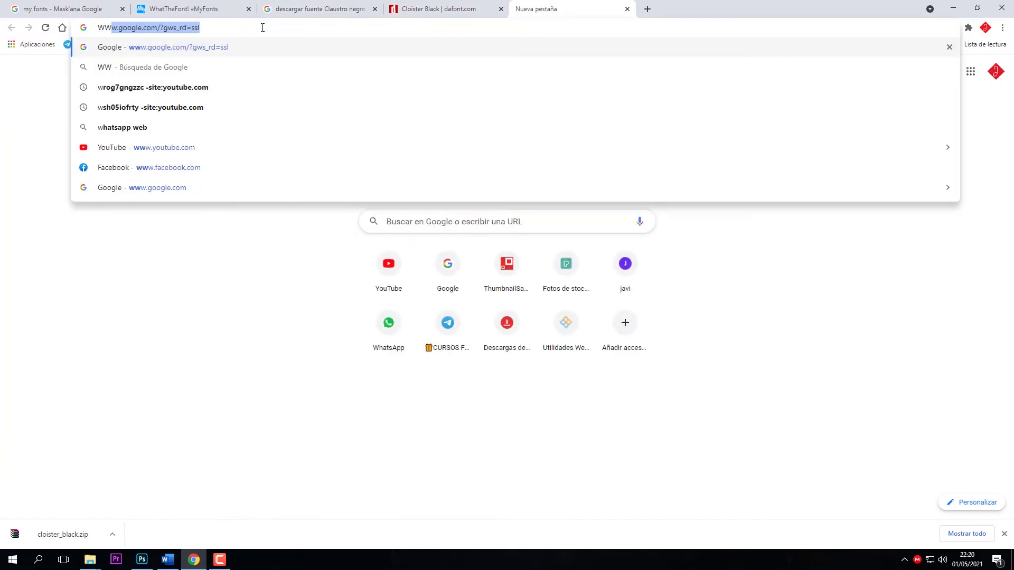
key(Return)
text(FIRMA)
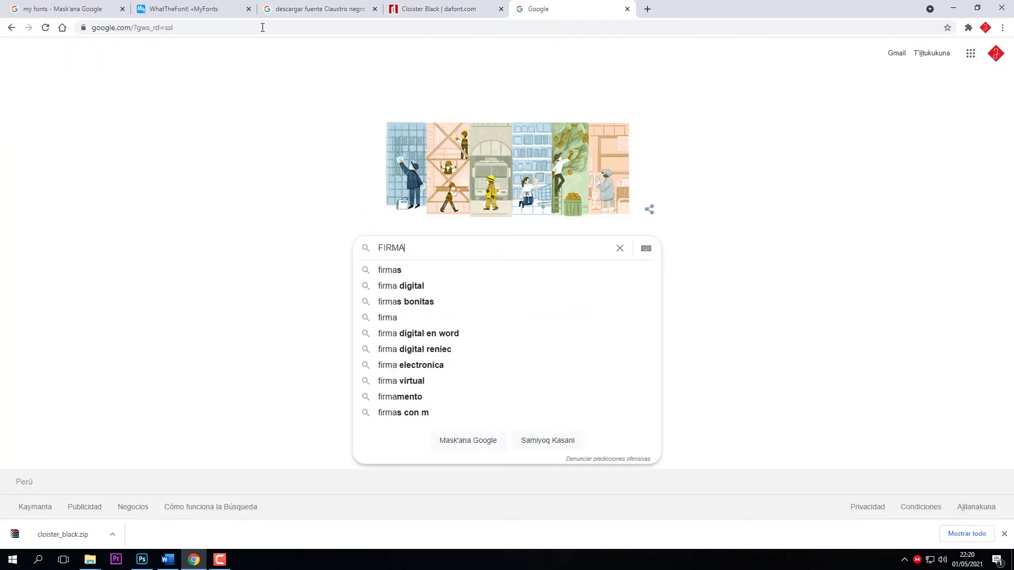
key(Return)
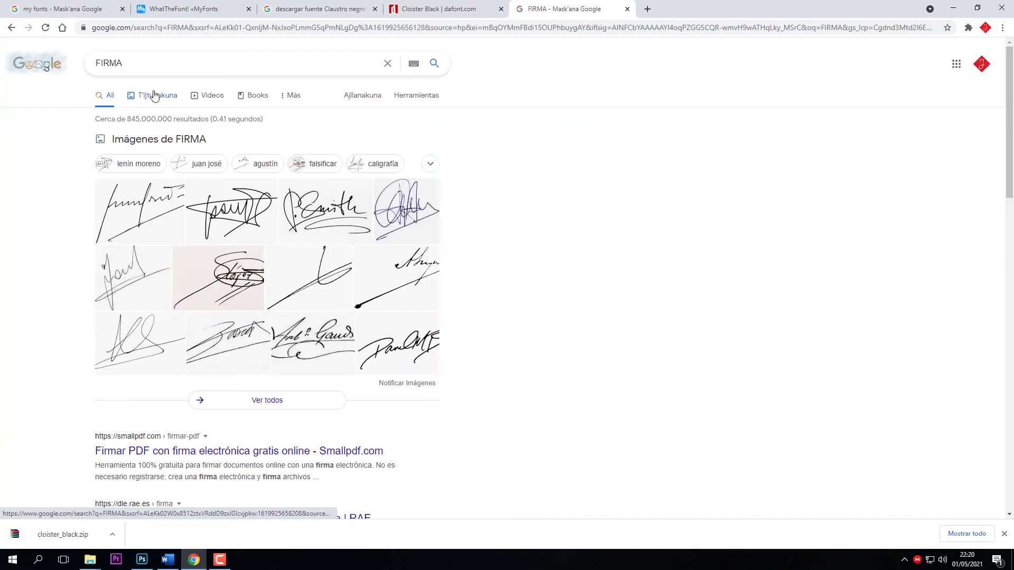
click(151, 93)
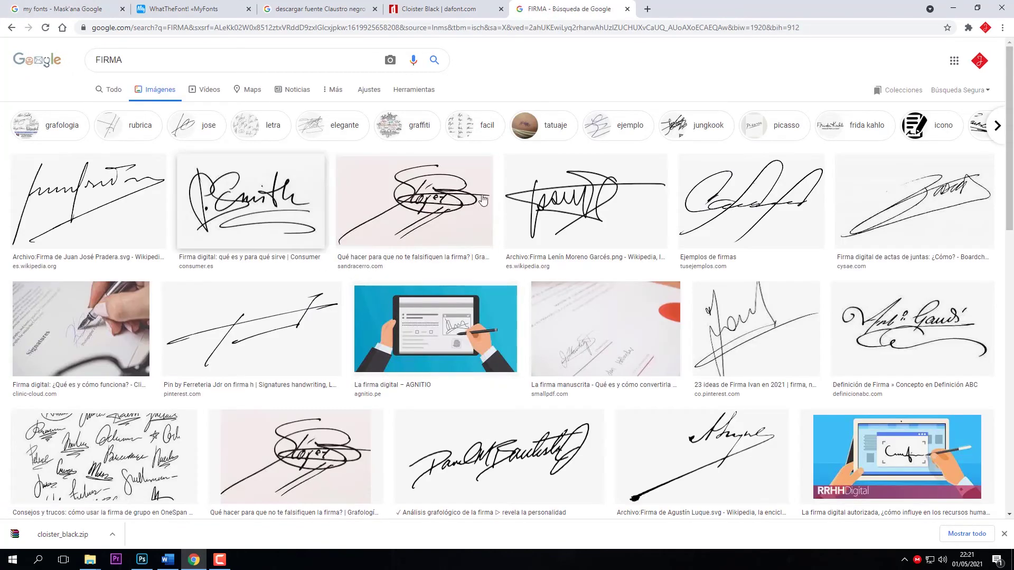
Open the preview of the 1200 × 640 Wikipedia signature and save it as a PNG image in Descargas.
click(562, 204)
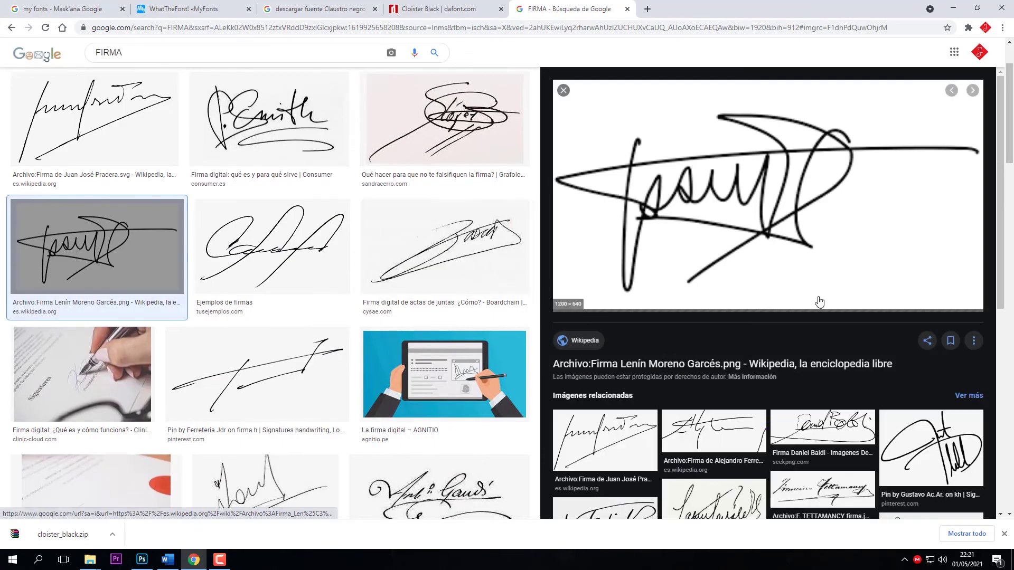
right_click(696, 180)
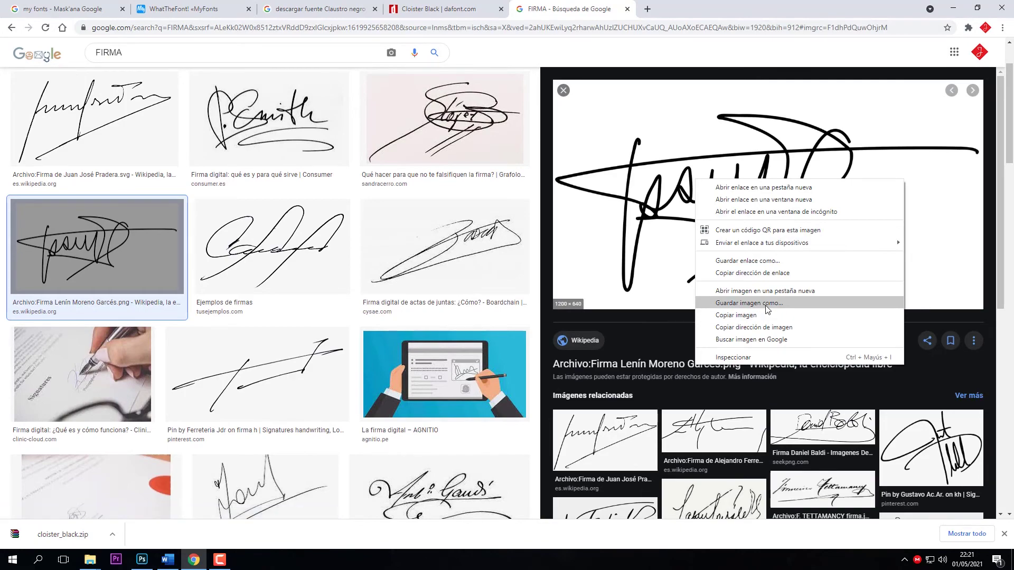
click(775, 307)
click(924, 531)
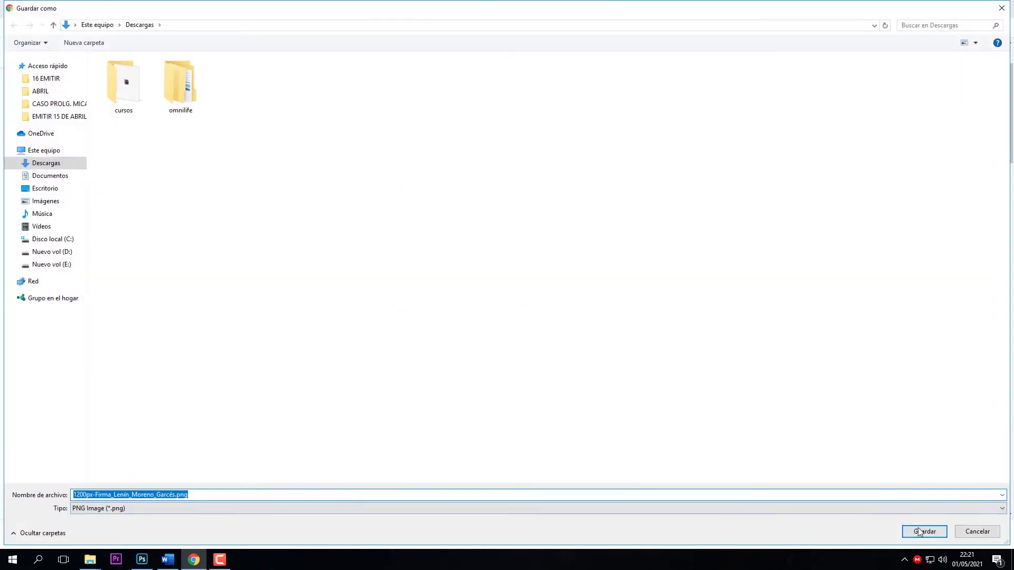
Show the downloaded signature PNG in its folder and open it in Photoshop as a separate document.
click(109, 535)
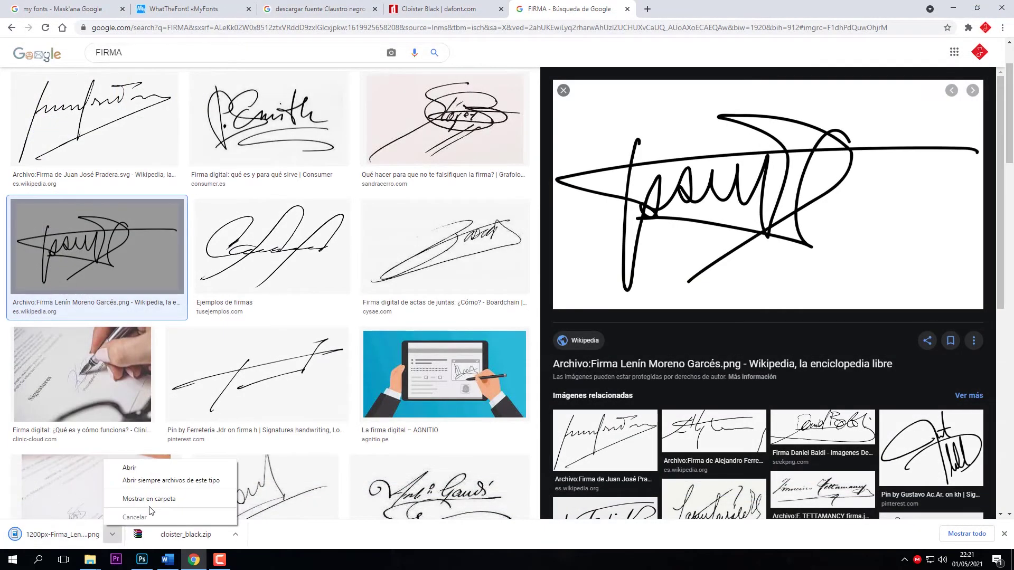
click(147, 507)
mouse_move(515, 100)
mouse_down()
mouse_move(412, 359)
mouse_move(142, 555)
mouse_move(327, 214)
mouse_move(182, 41)
mouse_up()
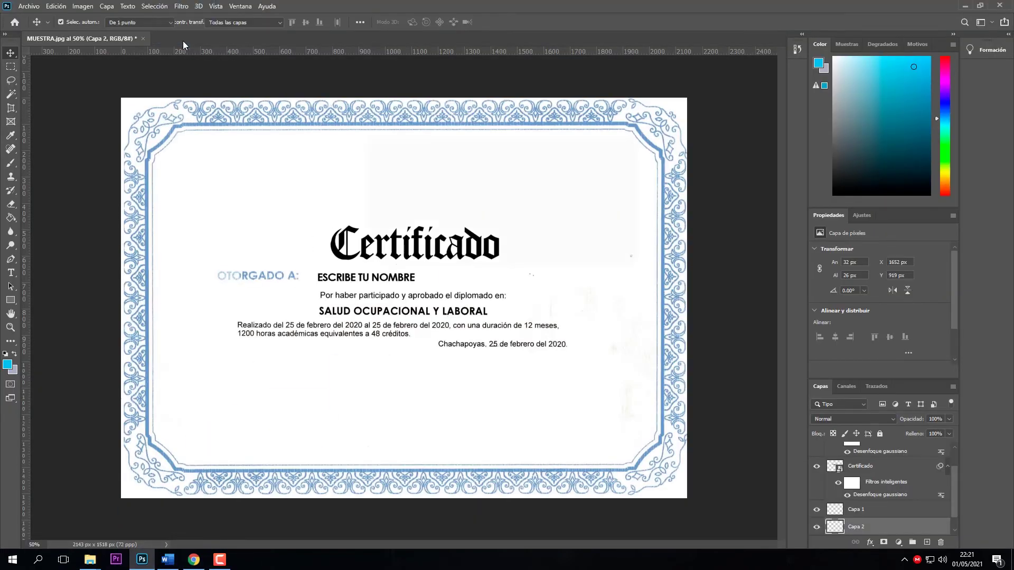
click(562, 252)
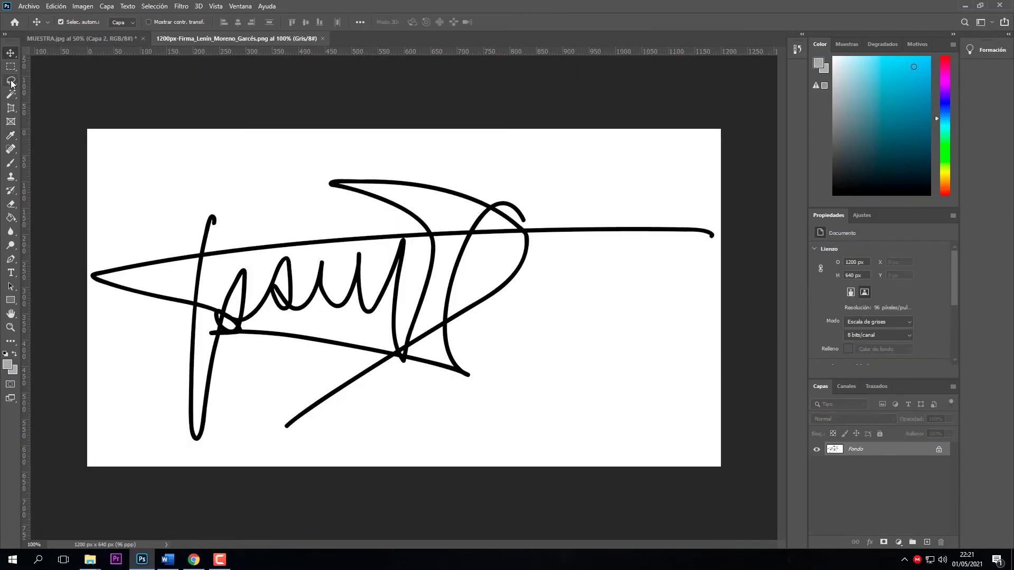
Unlock the signature image's Fondo layer and select the signature strokes with Select Subject.
click(938, 450)
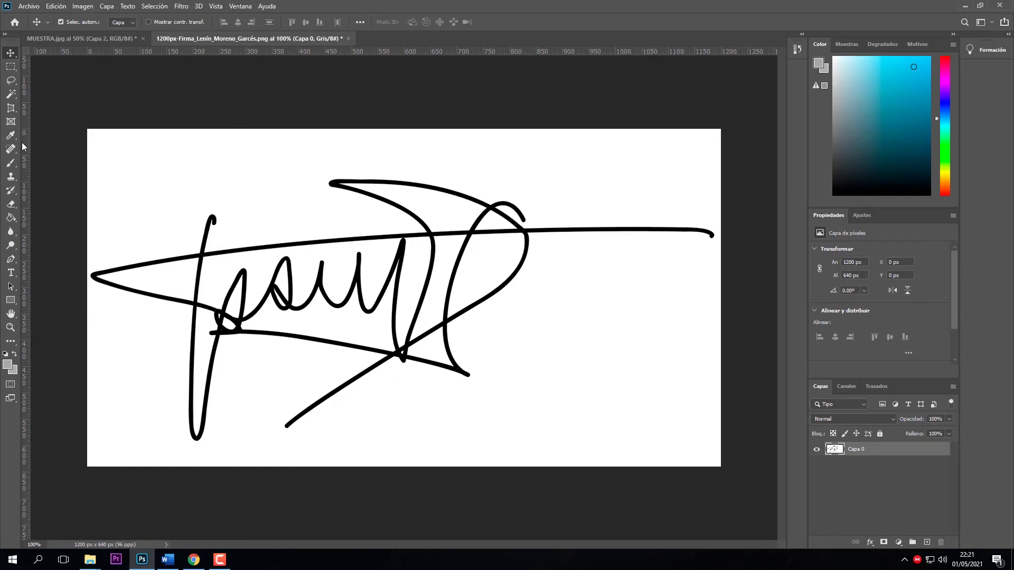
drag(14, 96, 69, 121)
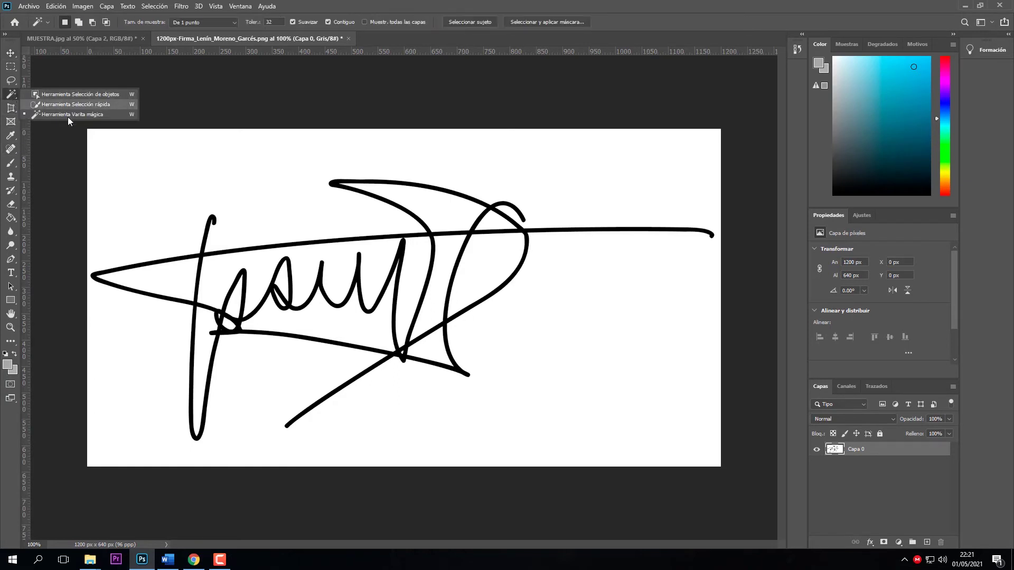
click(108, 108)
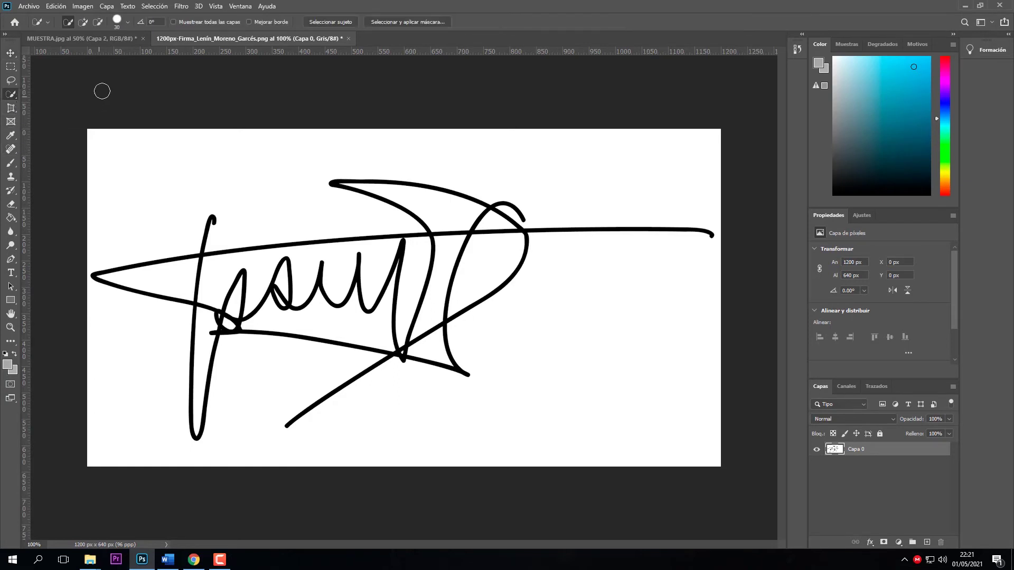
click(345, 24)
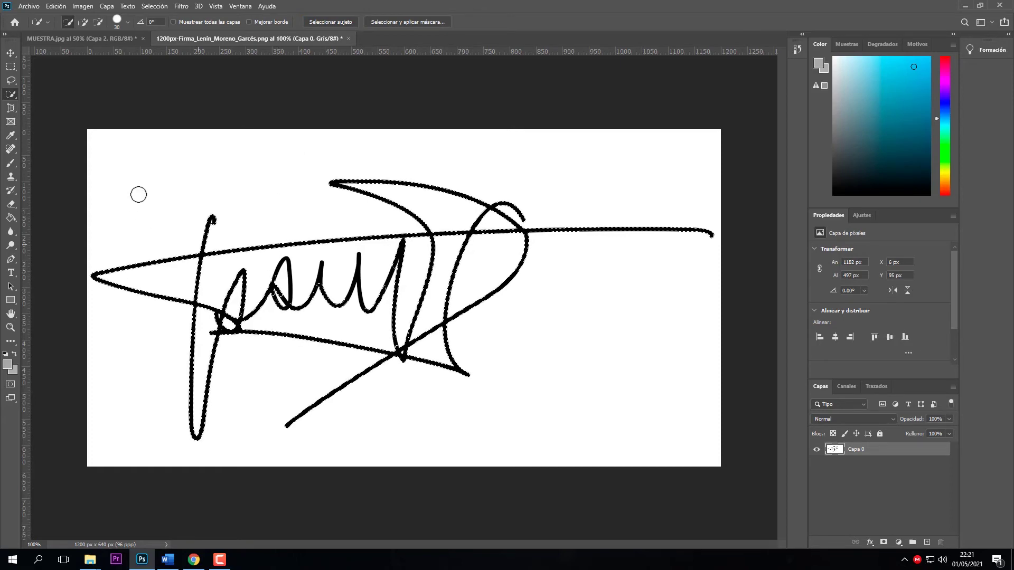
Invert the selection, delete the white background around the signature and deselect.
click(159, 9)
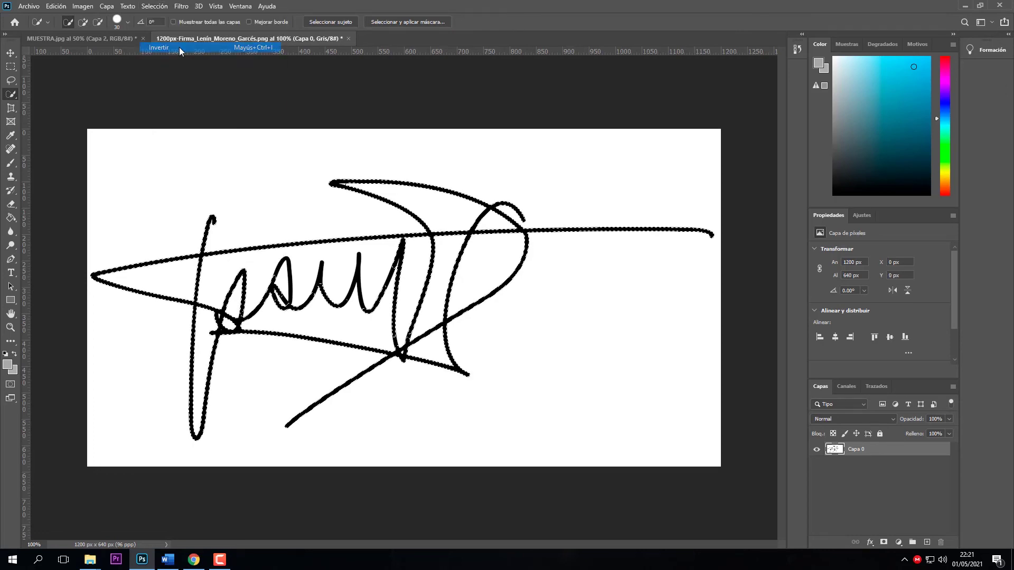
click(153, 47)
key(Delete)
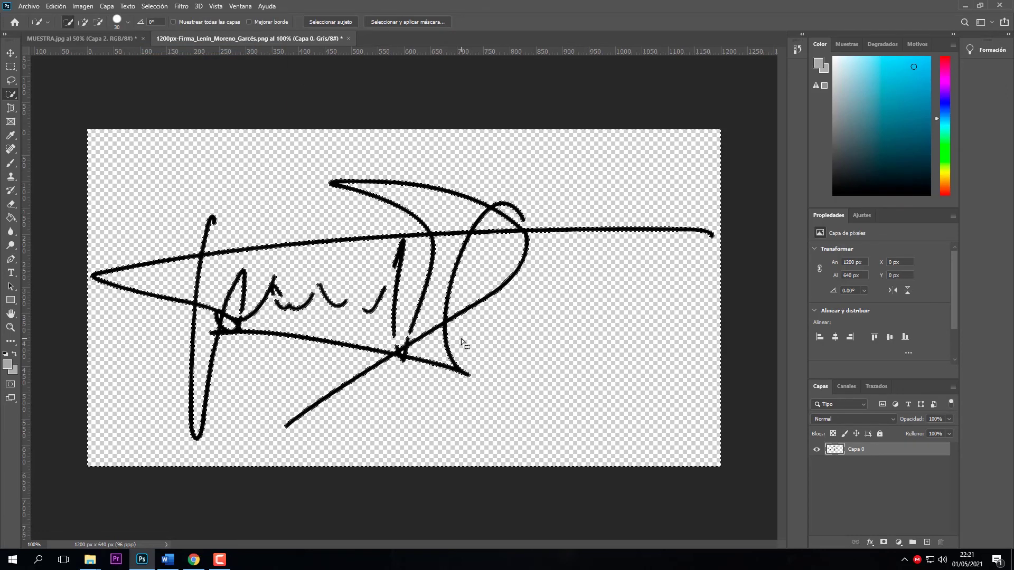
key(ctrl+d)
key(v)
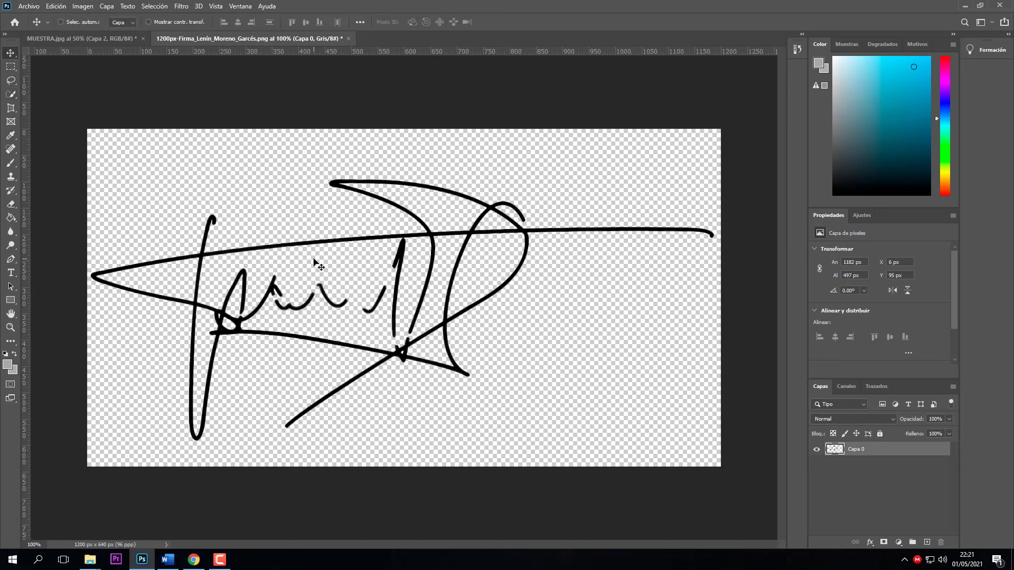
Undo the deletion of the signature's white background, reset the foreground and background colours to default, and deselect.
key(ctrl+z)
key(ctrl+z)
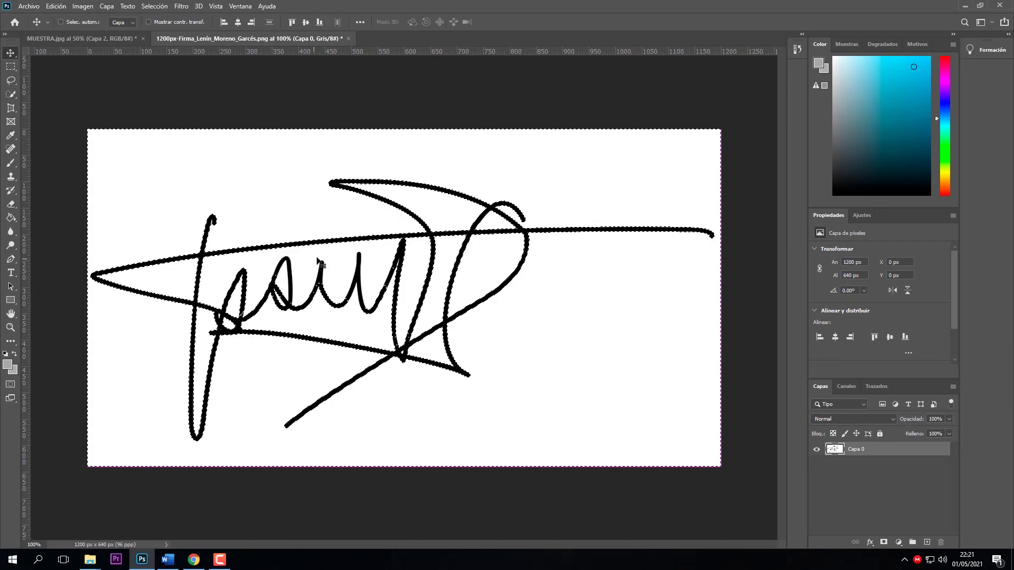
key(d)
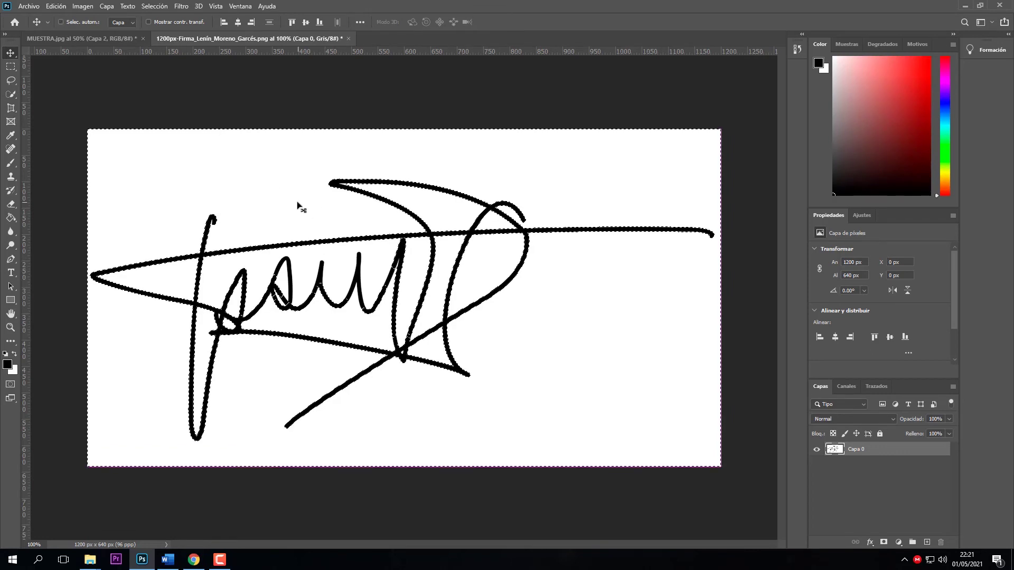
key(ctrl+d)
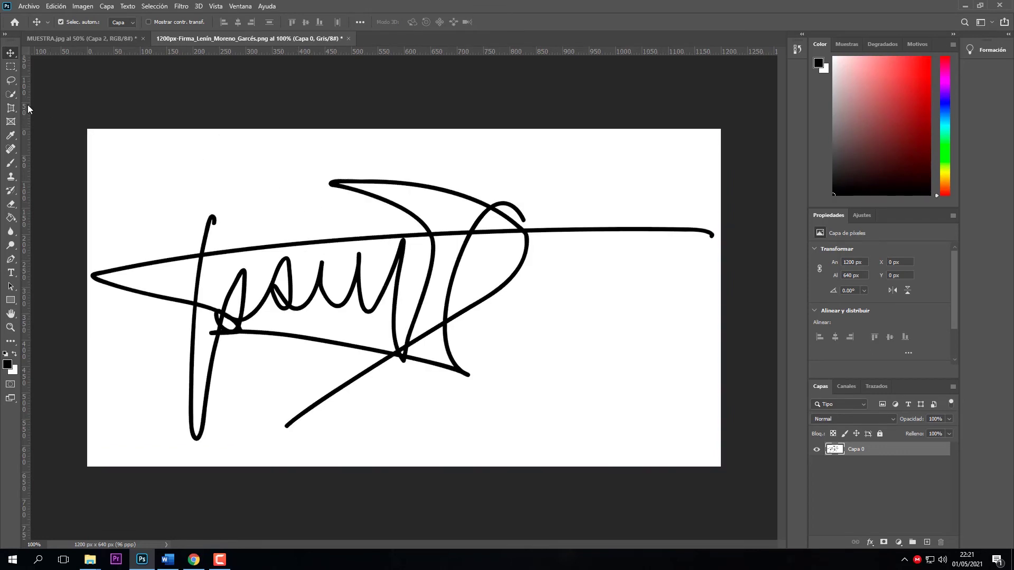
Select the white background outside the signature strokes with the Magic Wand at tolerance 32 and delete it.
click(14, 98)
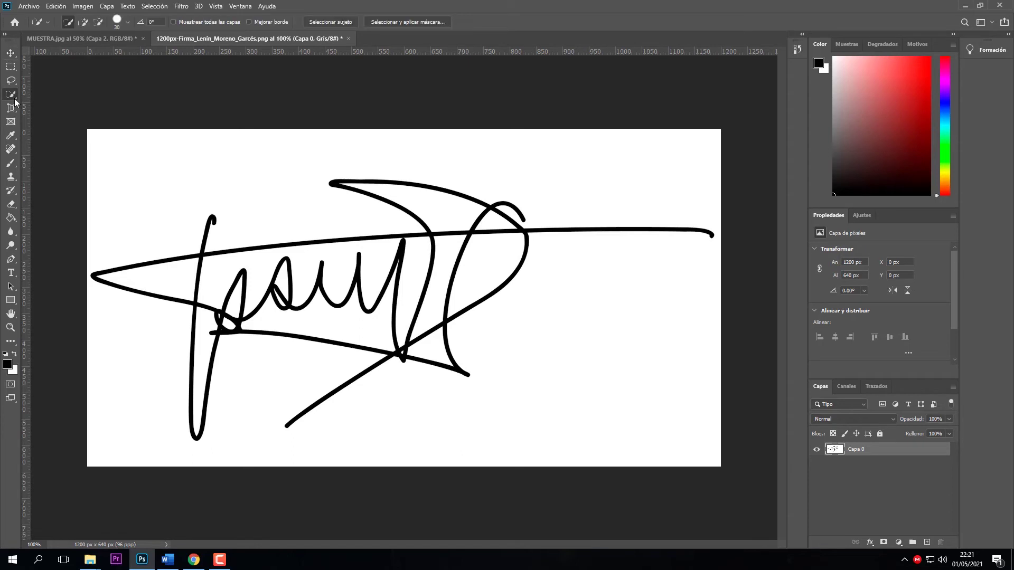
click(89, 116)
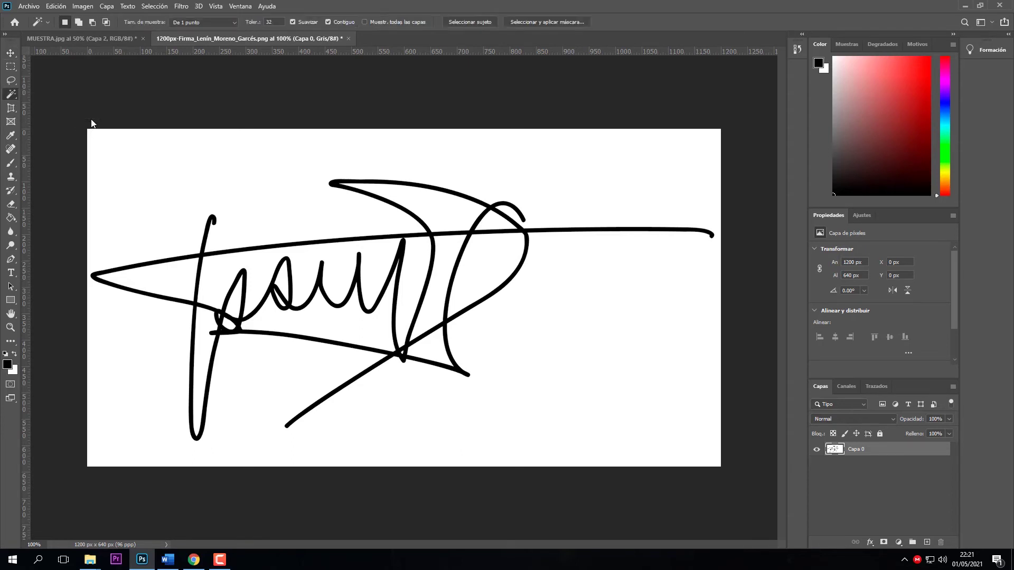
click(164, 170)
key(Delete)
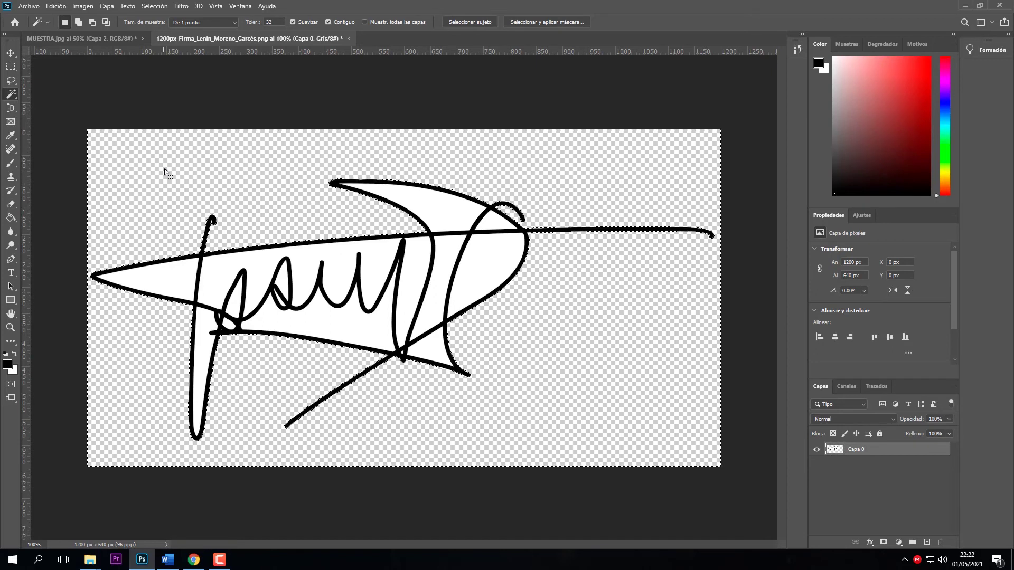
Delete the white areas enclosed by the signature's left point, around its small letters and beside the last tall stem.
click(170, 283)
key(Delete)
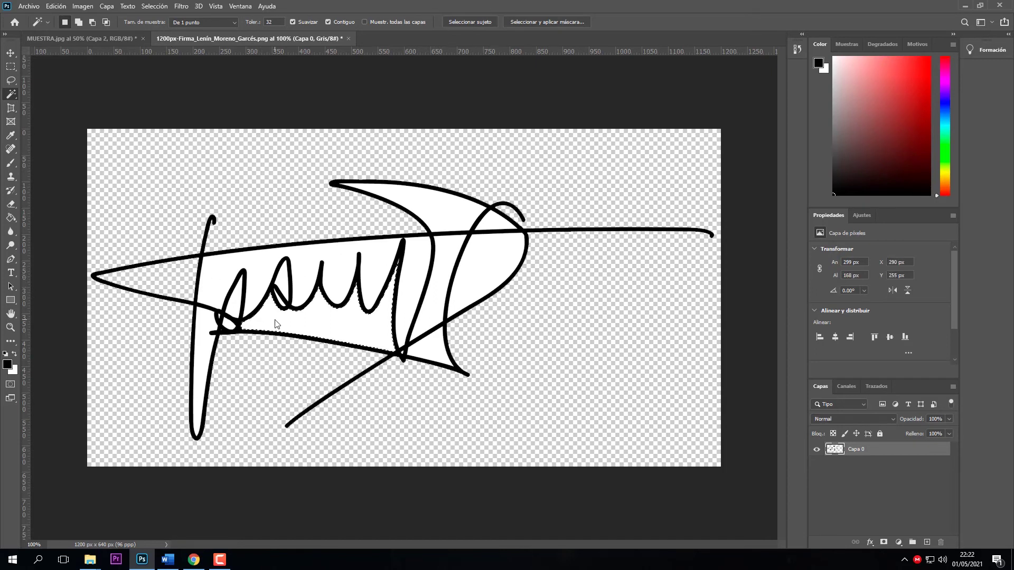
click(252, 317)
click(237, 307)
click(237, 305)
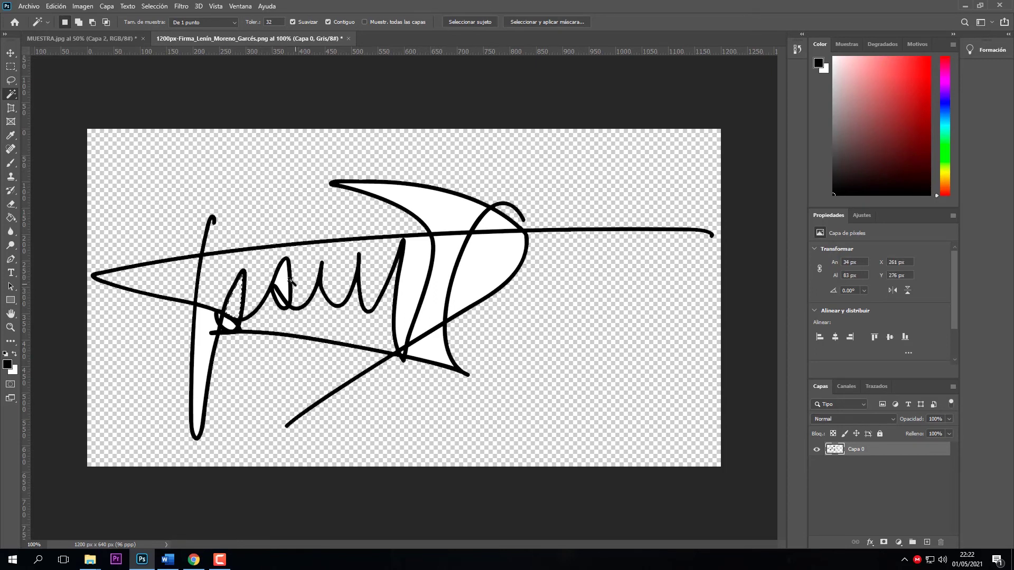
click(407, 290)
key(Delete)
Delete the white areas inside the signature's right-hand loops and the long lower-left loop, and deselect.
click(469, 287)
key(Delete)
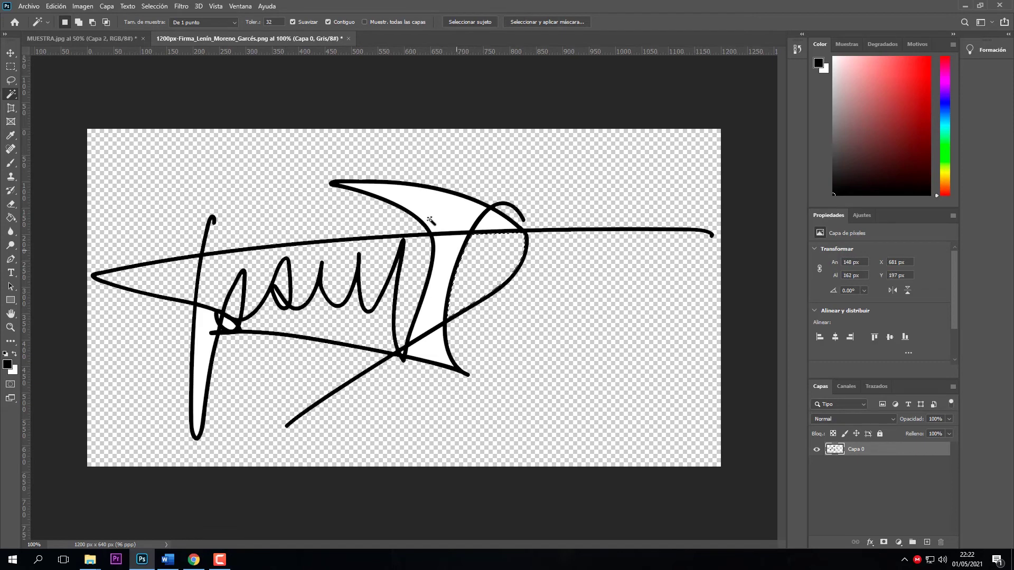
click(429, 220)
key(Delete)
click(447, 260)
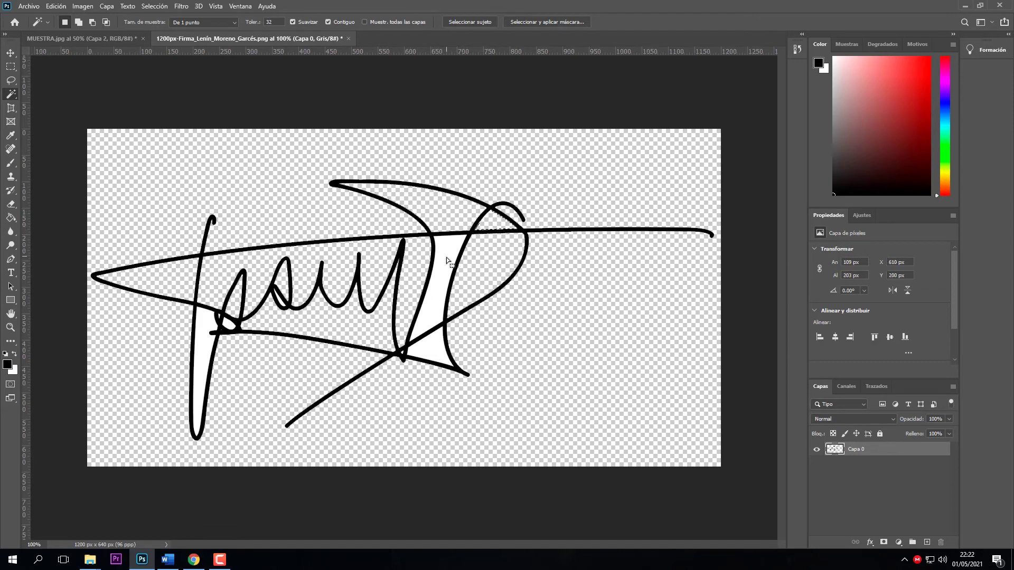
key(Delete)
click(424, 350)
key(Delete)
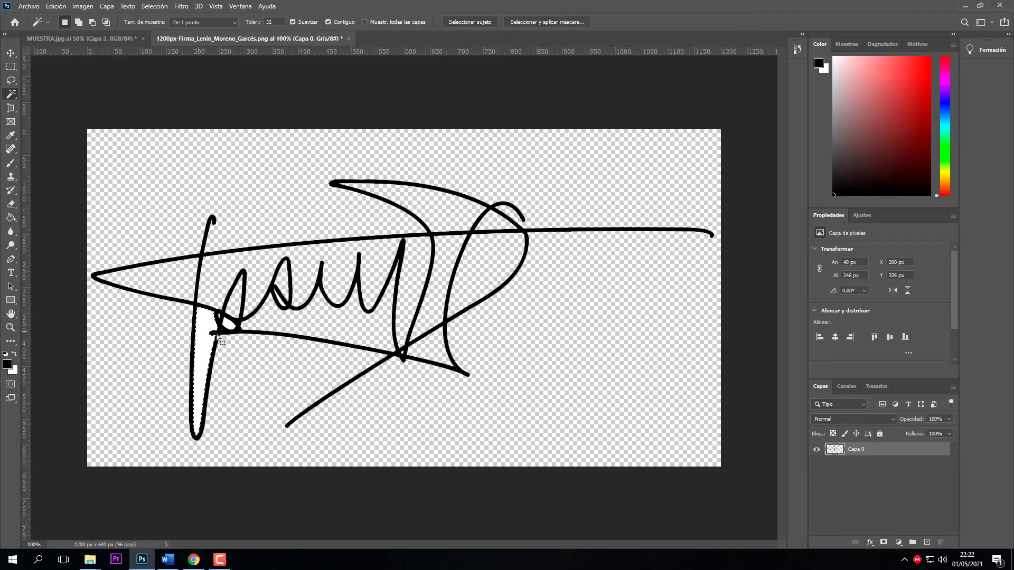
click(208, 338)
key(Delete)
key(ctrl+d)
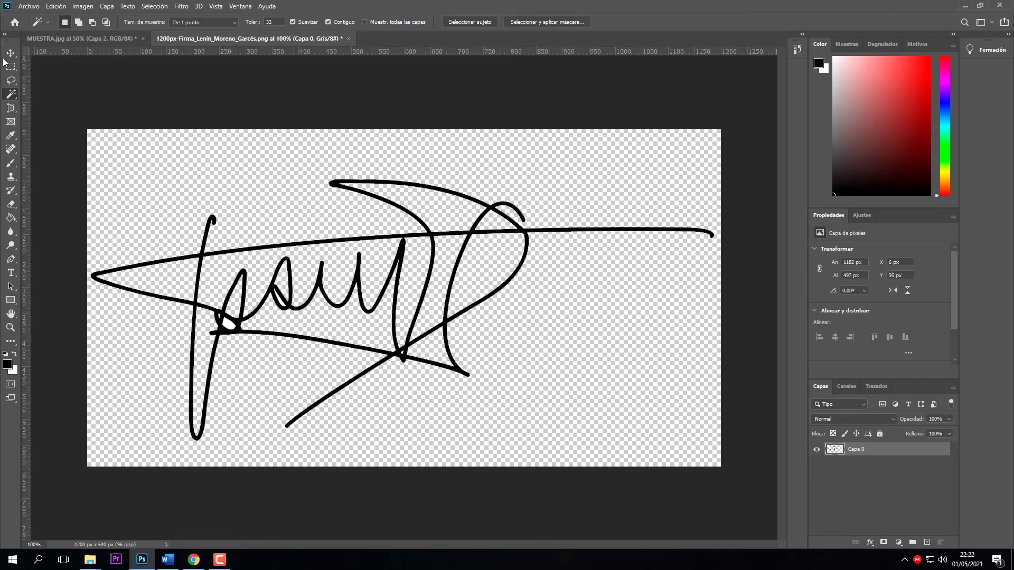
Move the cut-out signature into the MUESTRA.jpg certificate, scale it to 36.63% and place it centrally below the text.
key(v)
mouse_move(285, 302)
mouse_down()
mouse_move(214, 212)
mouse_move(113, 39)
mouse_move(283, 270)
mouse_move(304, 401)
mouse_up()
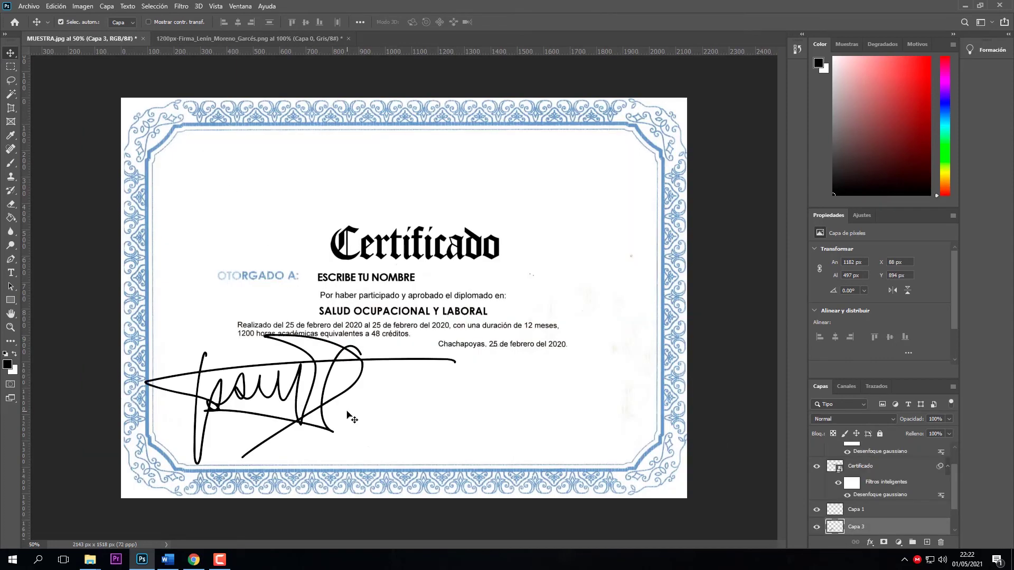
key(ctrl+t)
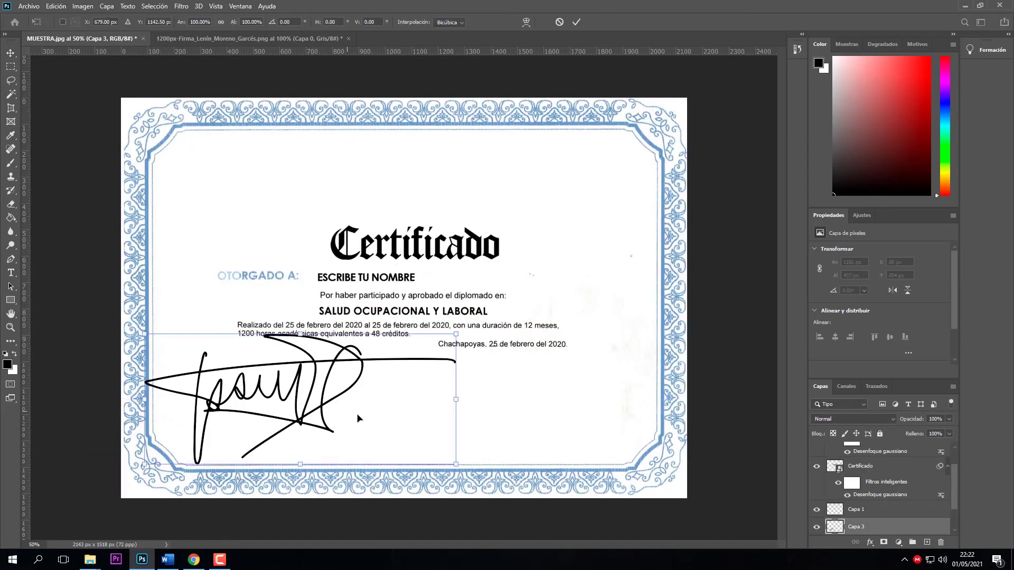
mouse_move(458, 333)
mouse_down()
mouse_move(578, 296)
mouse_move(263, 429)
mouse_move(393, 377)
mouse_up()
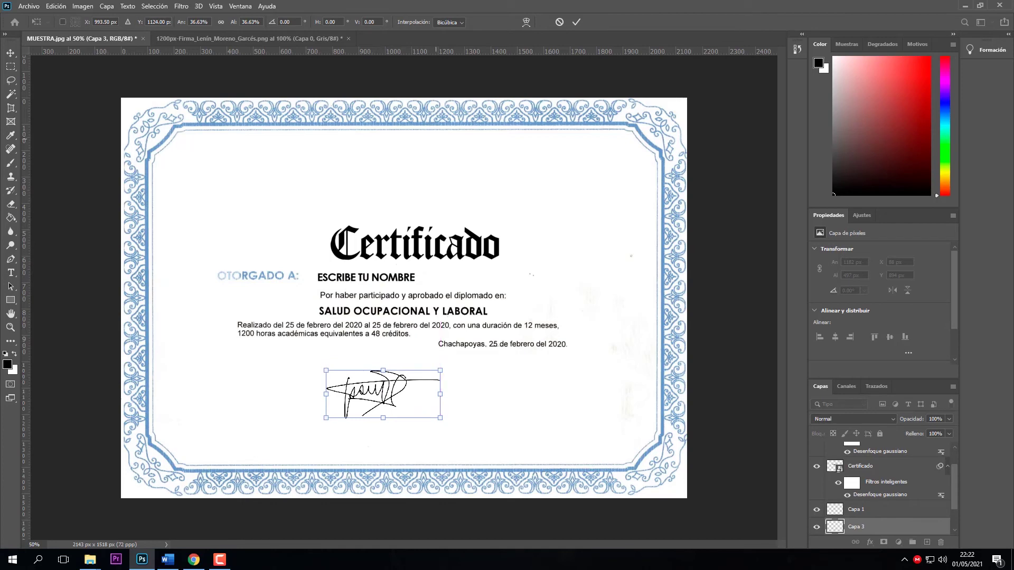
click(577, 22)
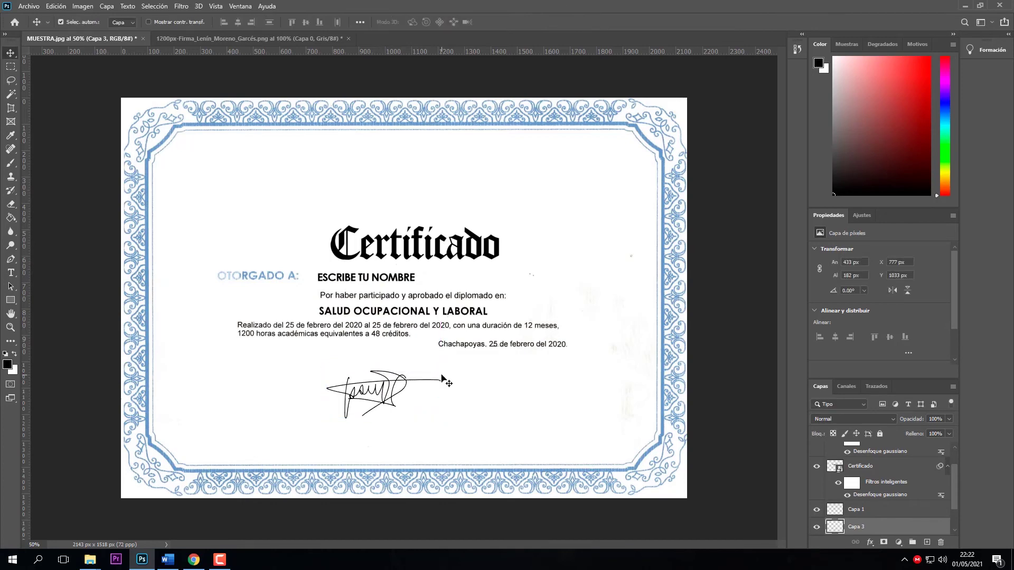
Add the text "OTORGADO A:" in black Century Gothic Bold, 40 pt, just below the faded blue original.
key(ctrl+plus)
key(ctrl+plus)
key(ctrl+plus)
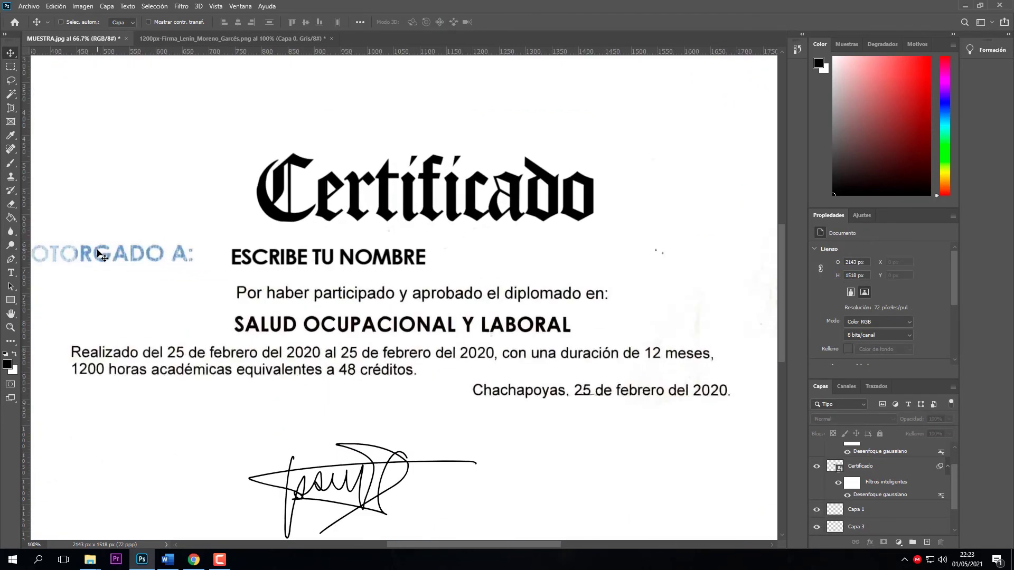
drag(237, 287, 514, 351)
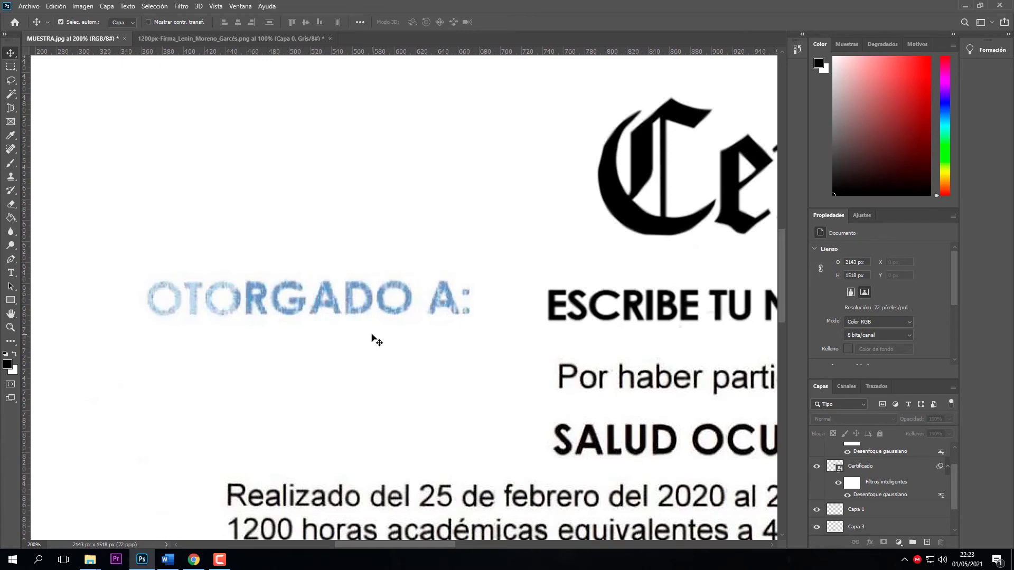
scroll(885, 525, down, 2)
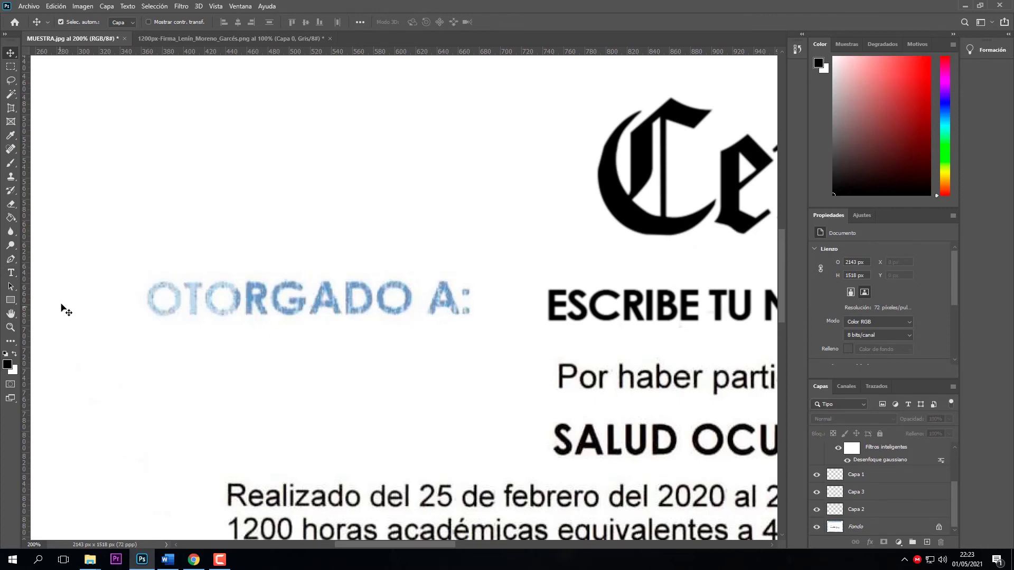
click(11, 272)
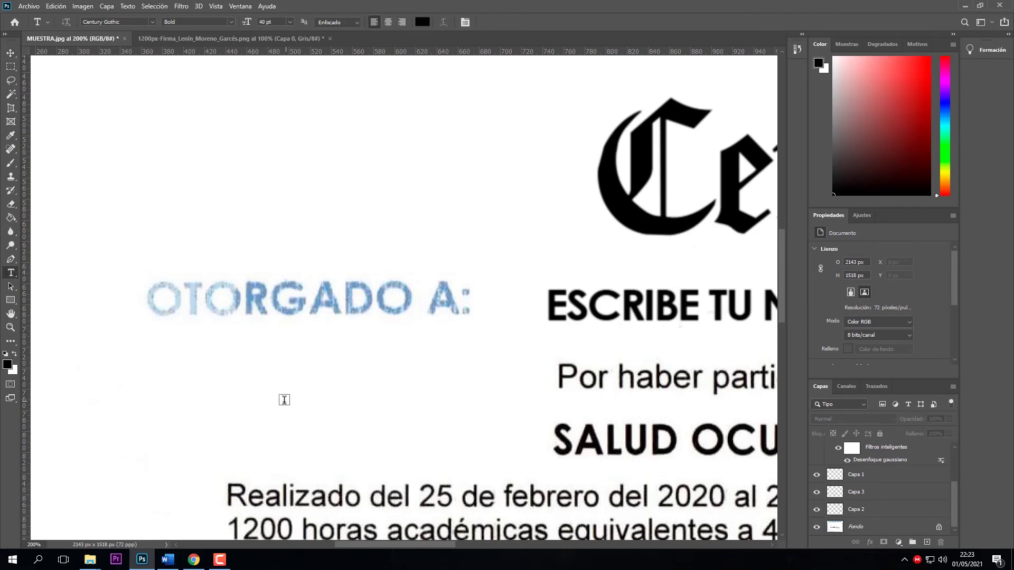
click(221, 357)
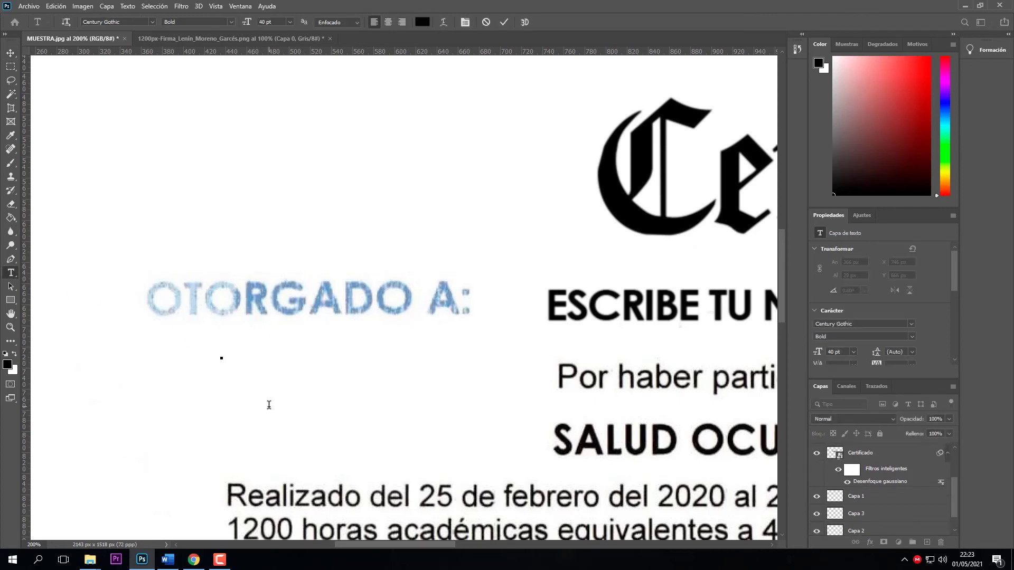
text(OTO)
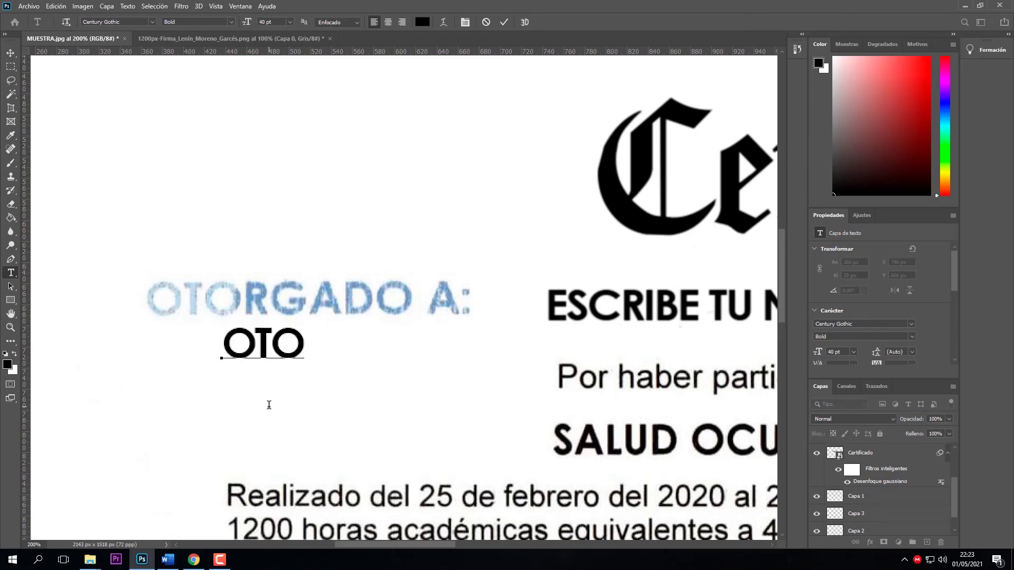
text(RGA)
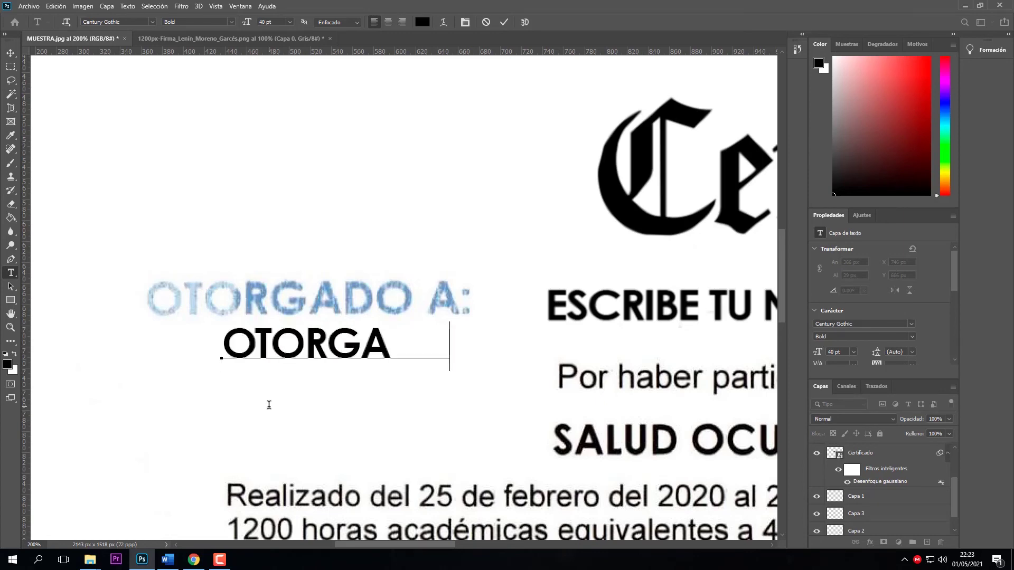
text(DO A:)
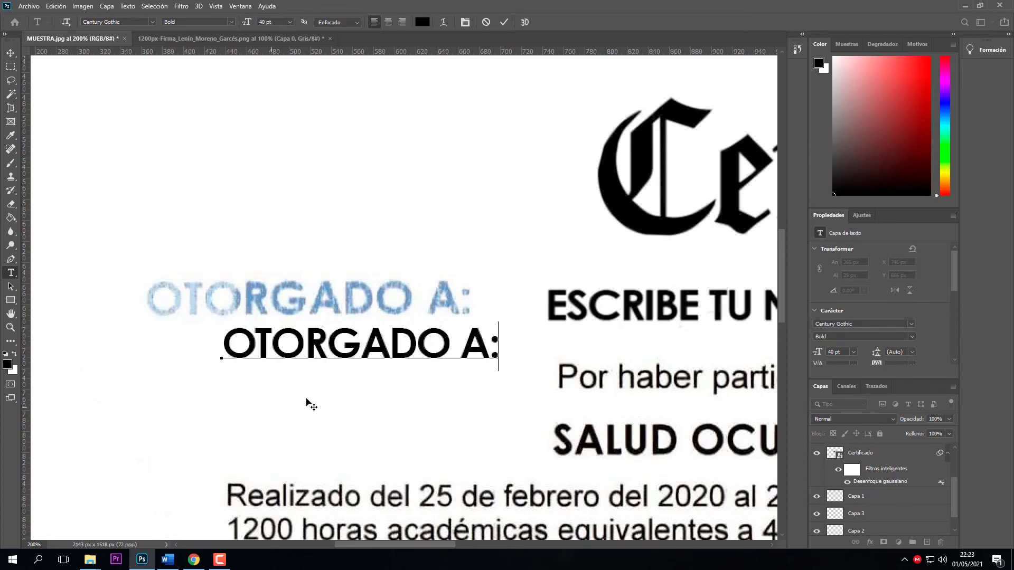
click(506, 22)
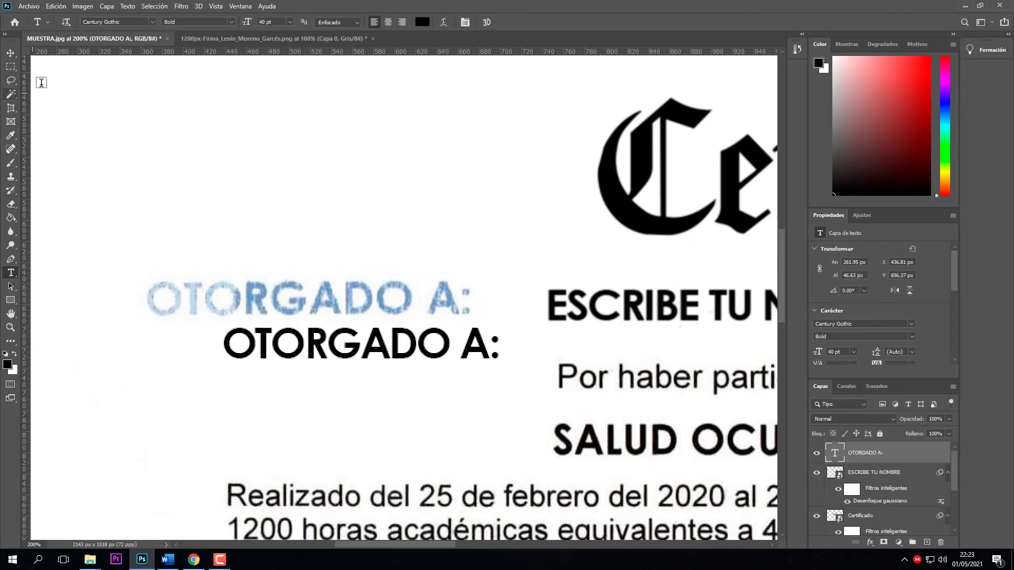
Place the new "OTORGADO A:" text over the faded blue original, set its size to 45 pt and realign it.
click(10, 53)
drag(246, 336, 172, 290)
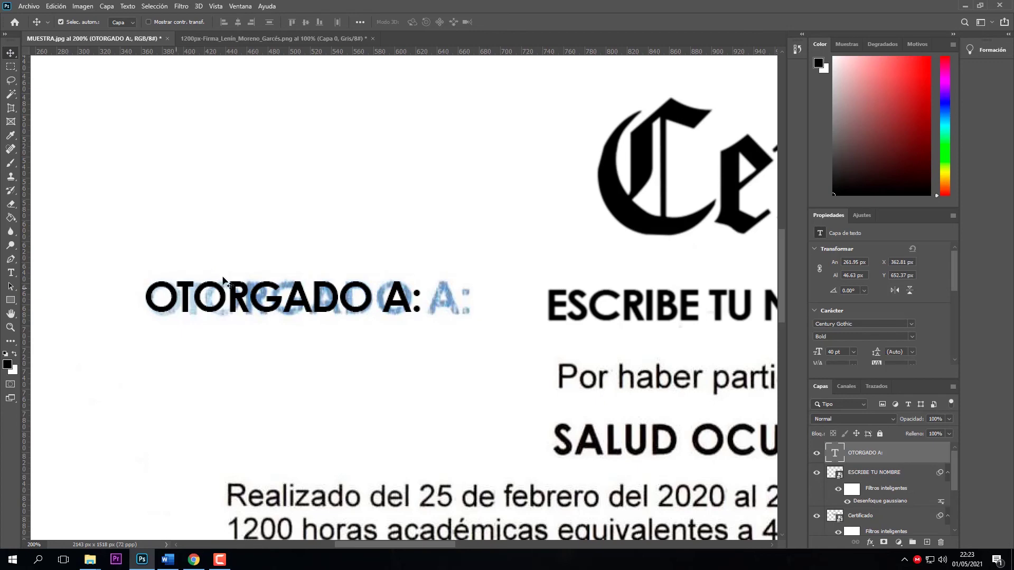
double_click(833, 455)
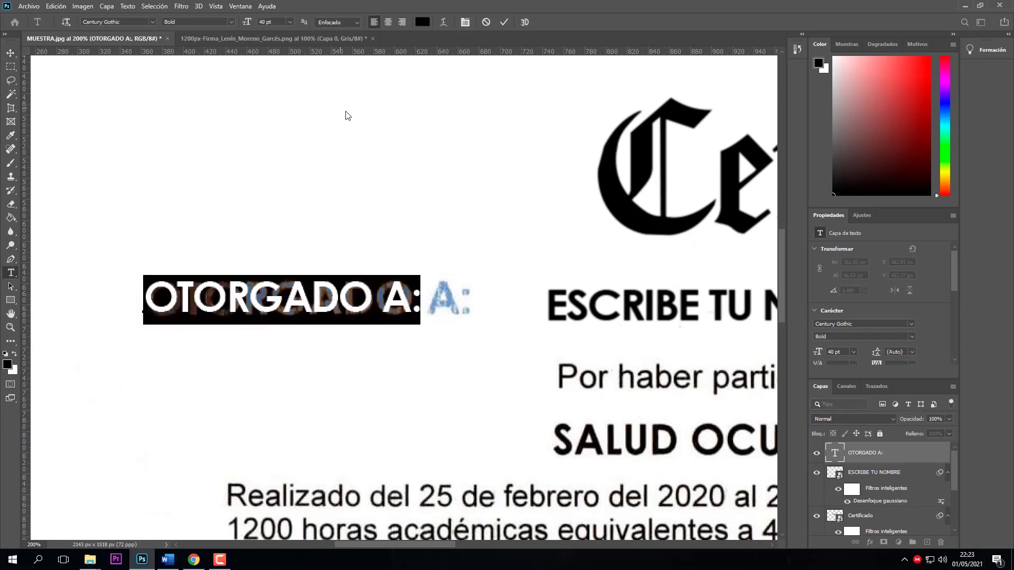
click(277, 22)
key(Return)
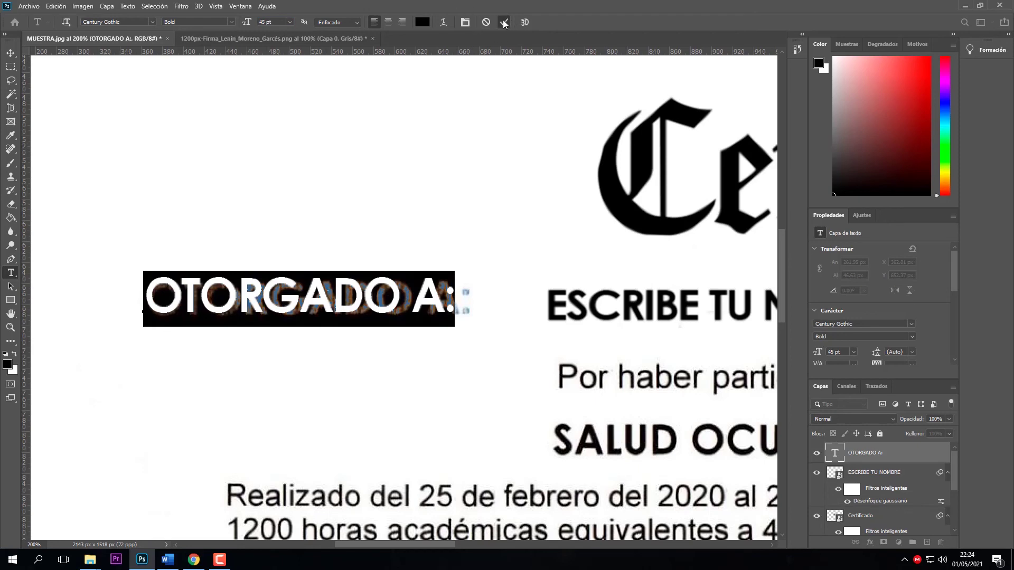
click(504, 22)
key(v)
mouse_move(252, 292)
mouse_down()
mouse_move(268, 319)
mouse_move(254, 298)
mouse_up()
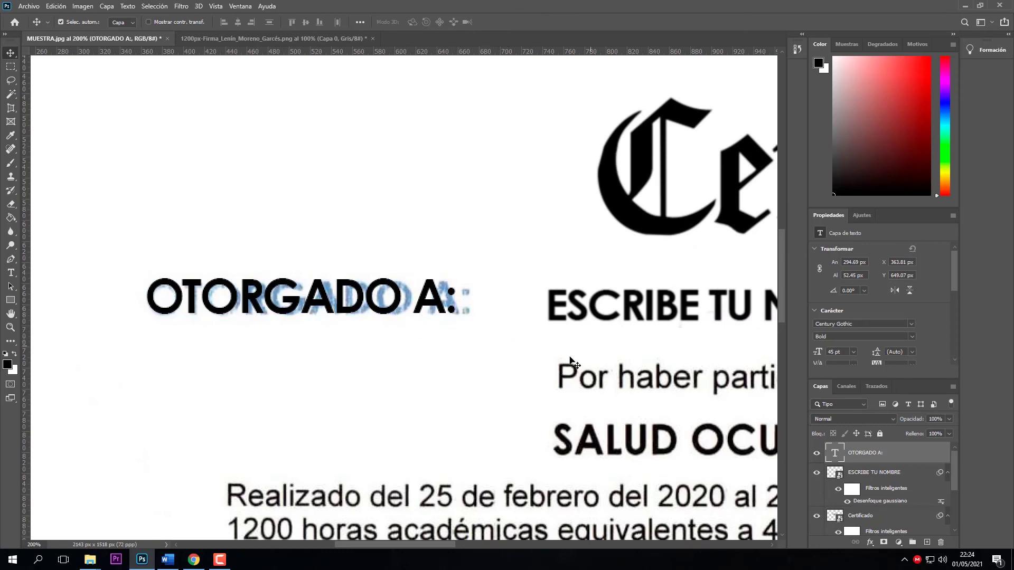
Sample the faded lettering's blue for the "OTORGADO A:" text and adjust the text colour to 70a3e0.
double_click(834, 452)
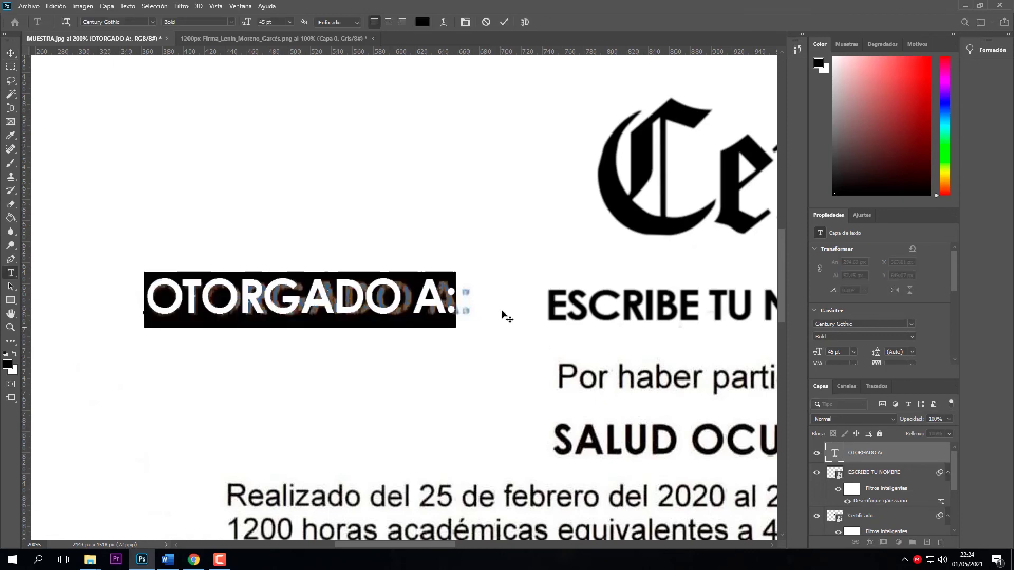
click(422, 22)
drag(407, 296, 728, 179)
click(440, 289)
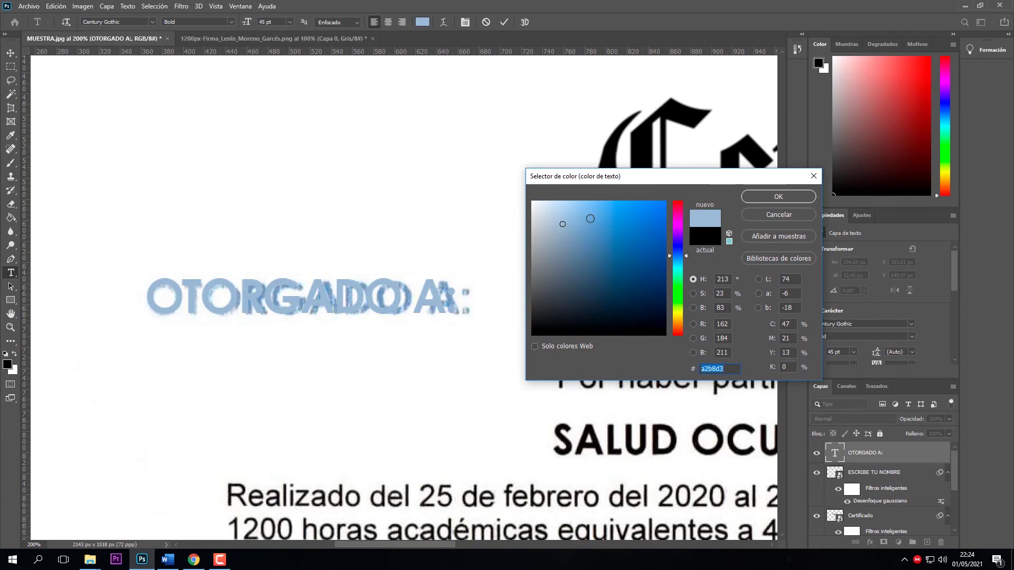
click(598, 218)
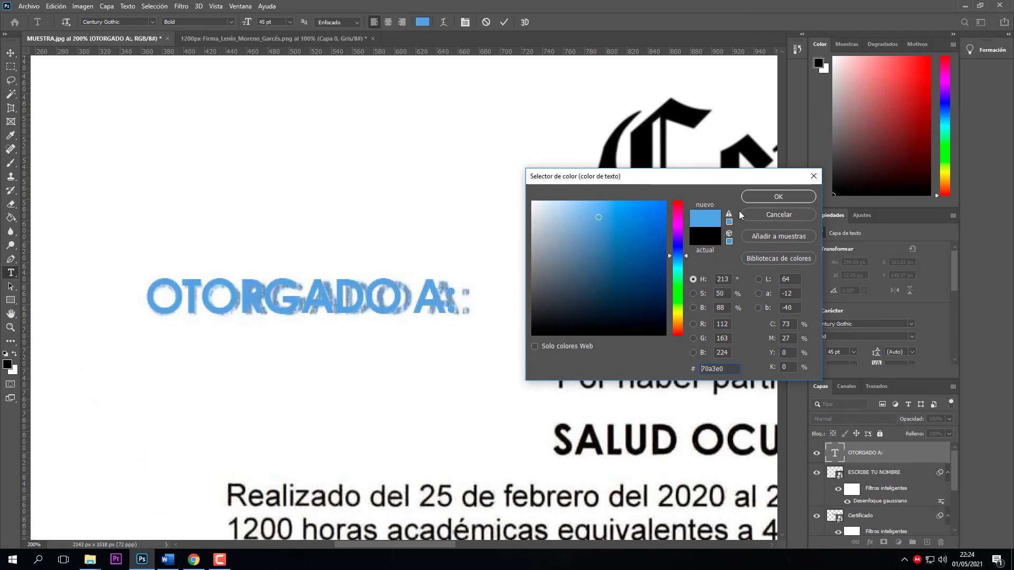
click(775, 197)
click(504, 22)
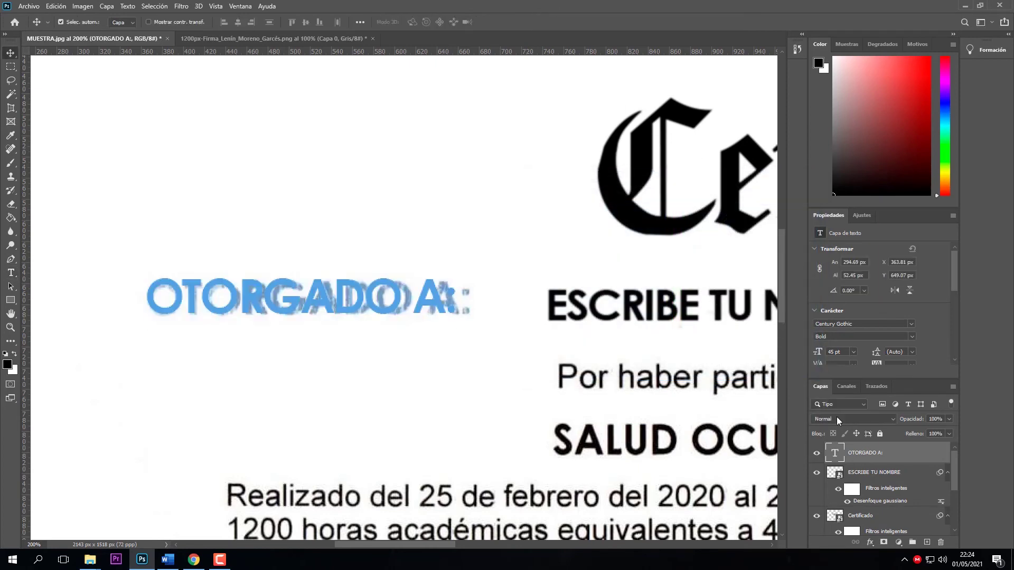
Hide the new "OTORGADO A:" text layer and leave no layer selected.
click(817, 455)
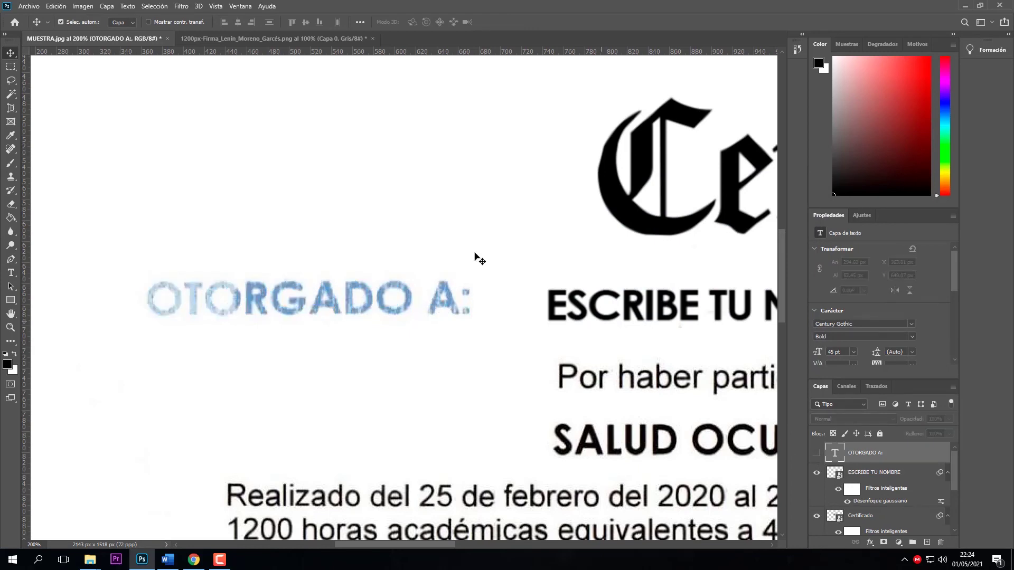
click(403, 215)
scroll(864, 512, down, 3)
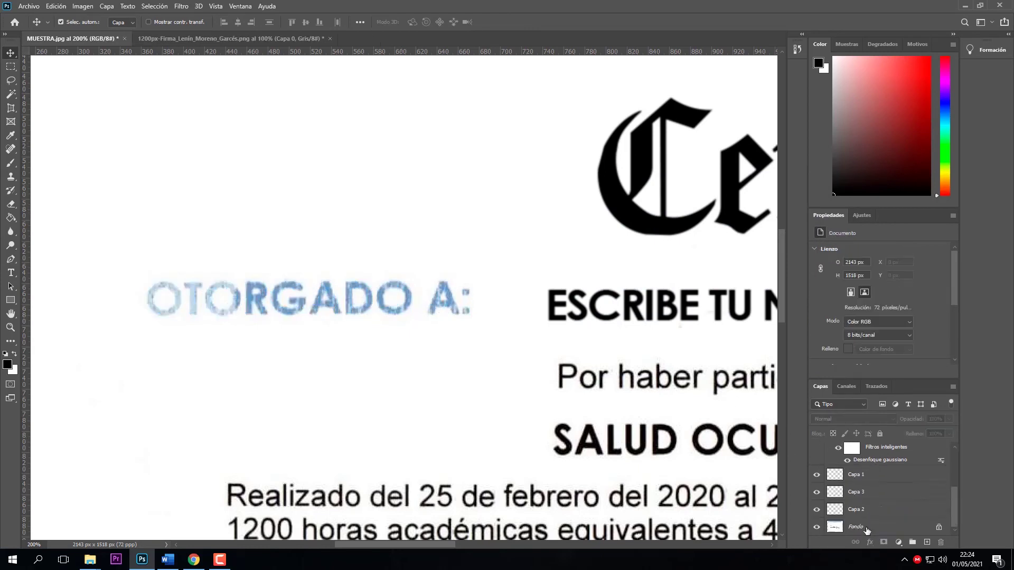
Clone clean white paper over the faded blue "OTORGADO A:" lettering on the Fondo layer until it is fully covered.
click(866, 529)
click(18, 175)
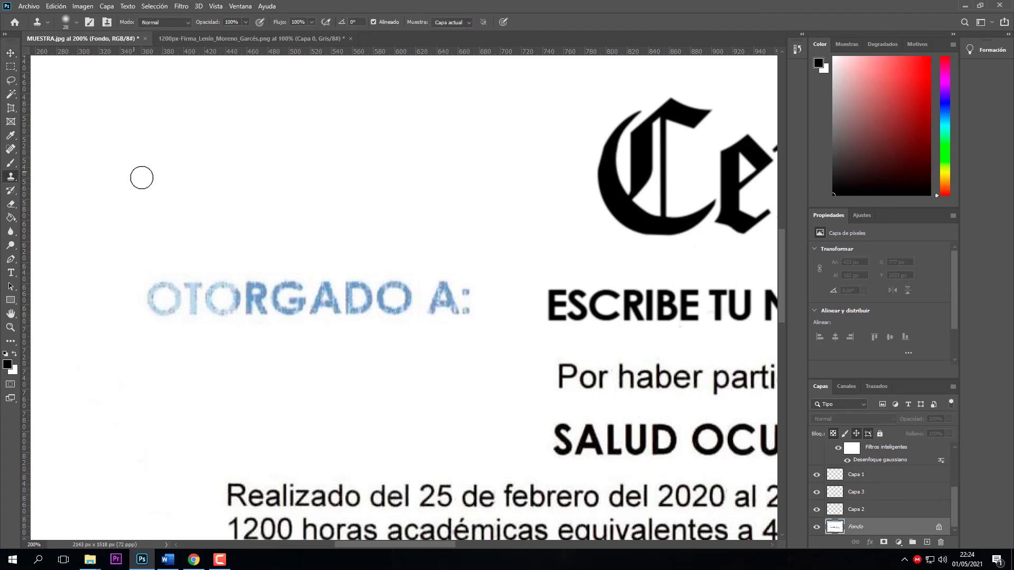
alt+click(131, 157)
mouse_move(152, 315)
mouse_down()
mouse_move(178, 285)
mouse_move(166, 303)
mouse_move(210, 318)
mouse_move(219, 277)
mouse_move(186, 318)
mouse_move(276, 302)
mouse_move(250, 288)
mouse_move(297, 317)
mouse_move(300, 280)
mouse_move(267, 312)
mouse_move(353, 306)
mouse_move(349, 282)
mouse_move(328, 294)
mouse_move(409, 310)
mouse_move(417, 288)
mouse_move(387, 290)
mouse_move(369, 306)
mouse_move(441, 300)
mouse_move(441, 273)
mouse_move(448, 301)
mouse_up()
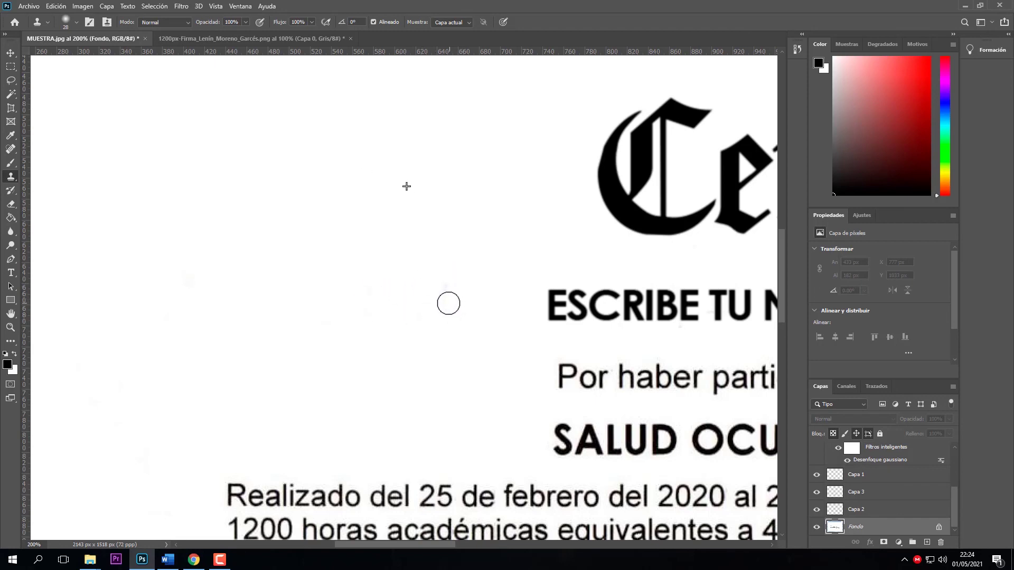
click(11, 52)
Make the hidden "OTORGADO A:" text layer visible again and select it.
scroll(818, 475, up, 3)
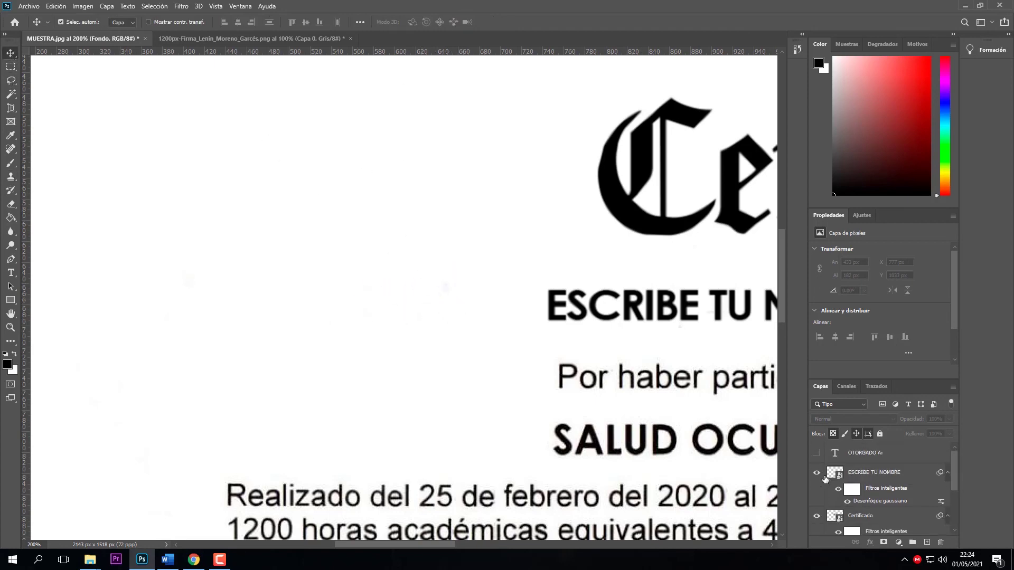
right_click(817, 455)
click(836, 474)
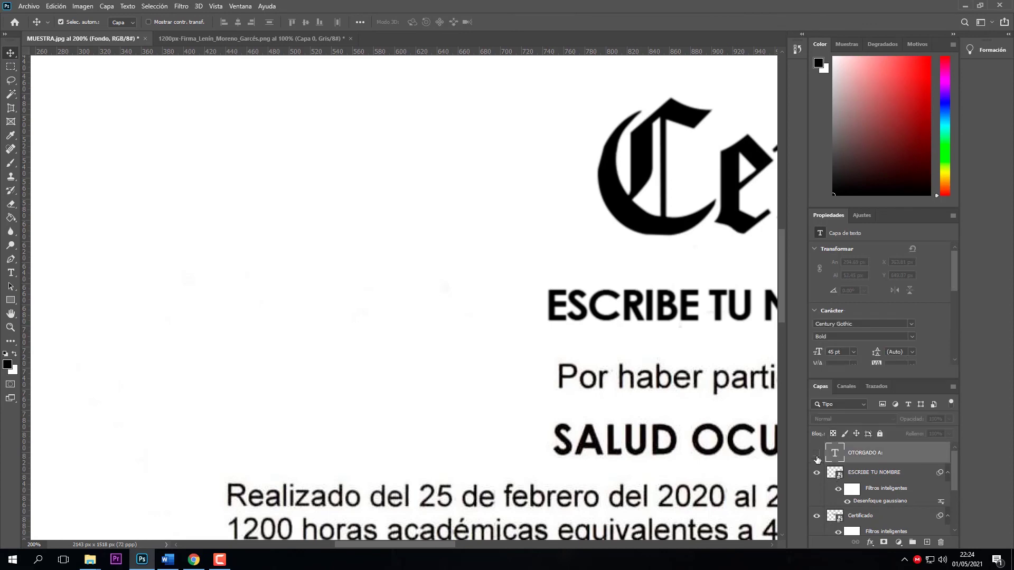
click(816, 453)
click(441, 307)
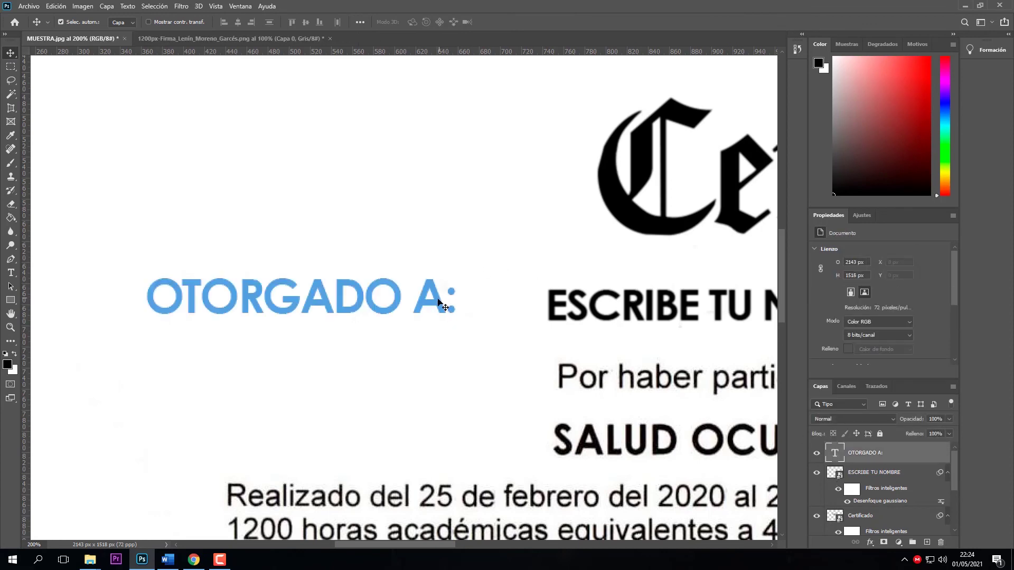
Convert the "OTORGADO A:" text to a smart object and apply a Gaussian Blur with a radius of 0.5 pixels.
click(188, 9)
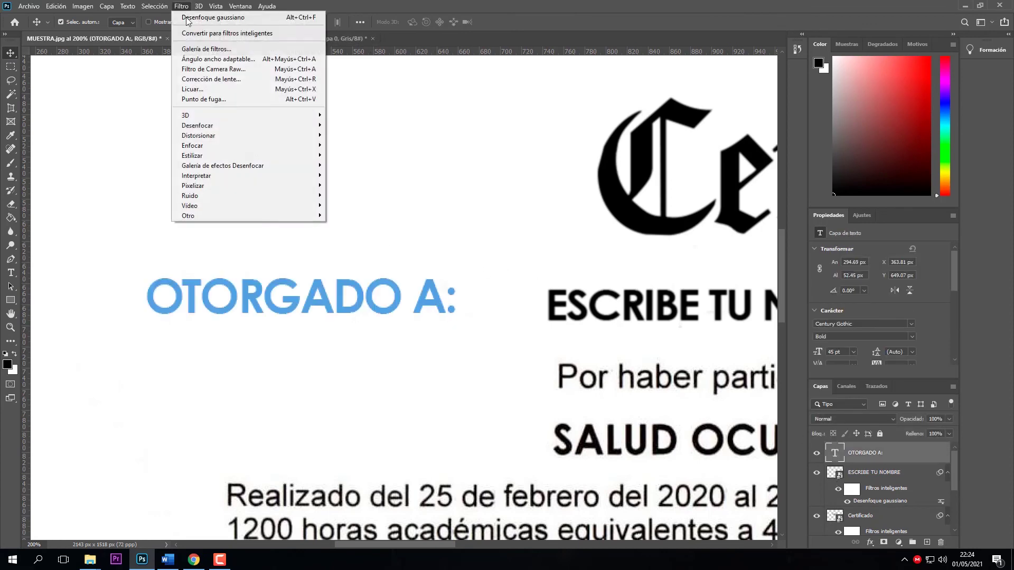
mouse_move(237, 130)
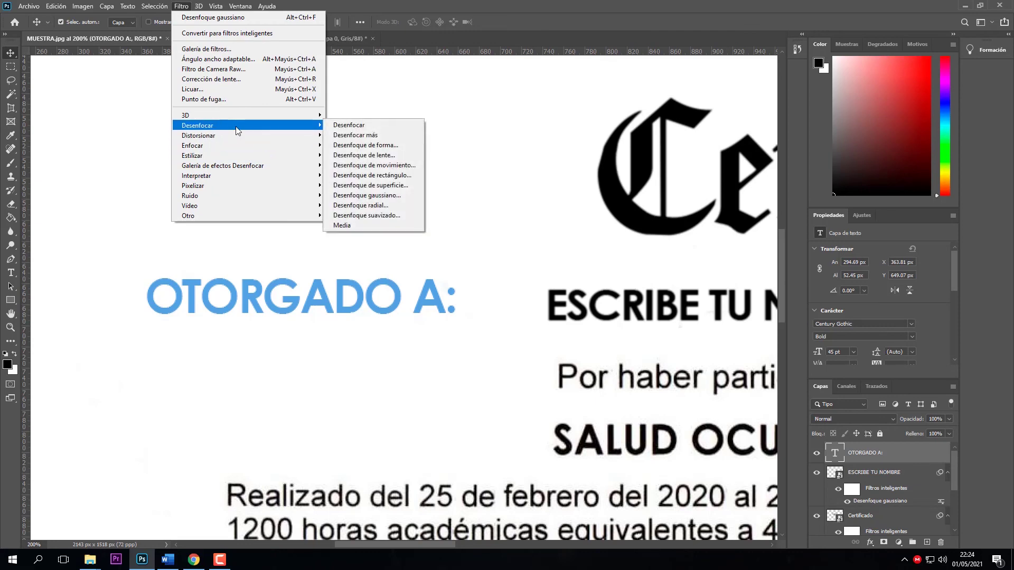
click(389, 197)
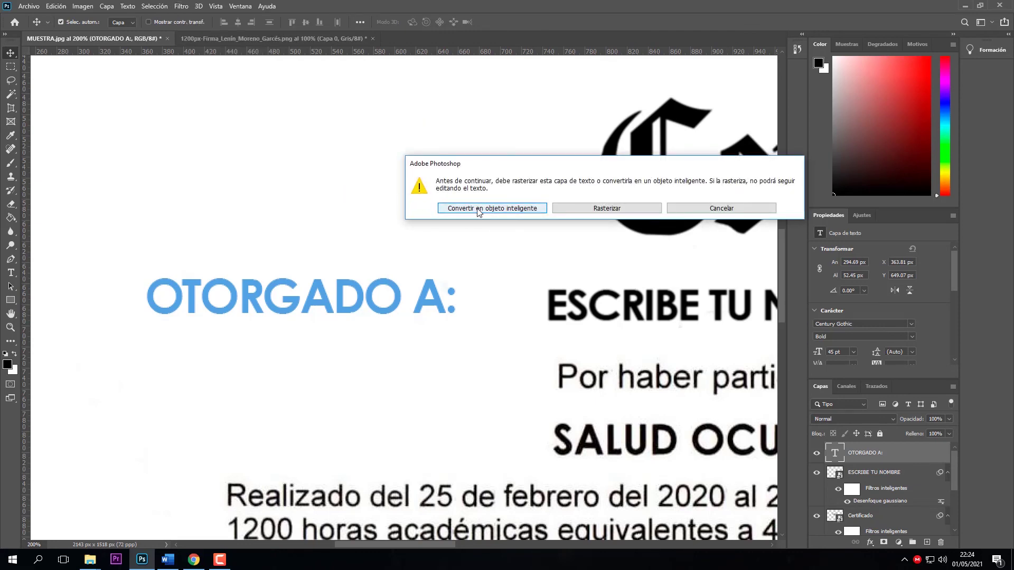
click(518, 209)
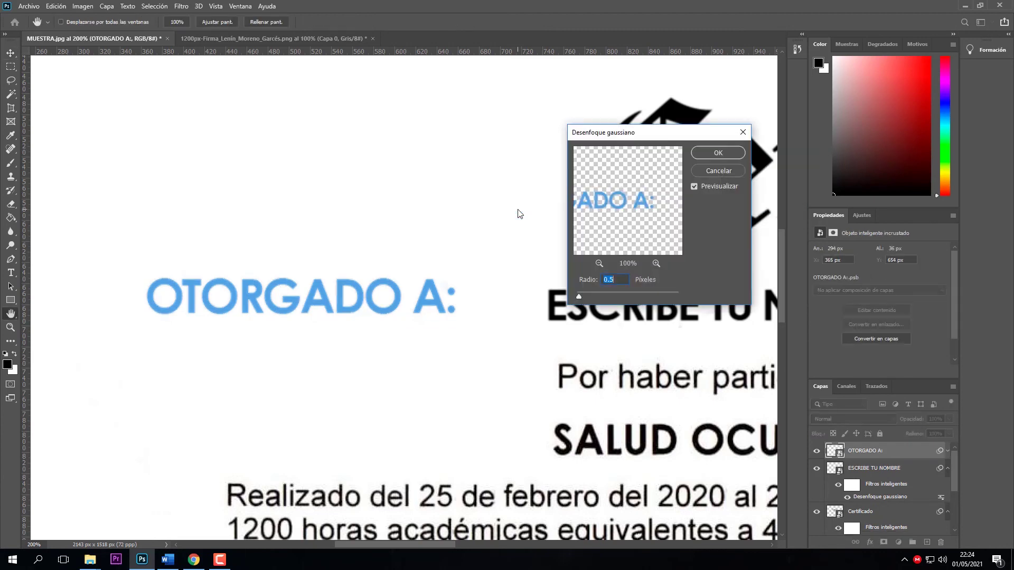
click(718, 153)
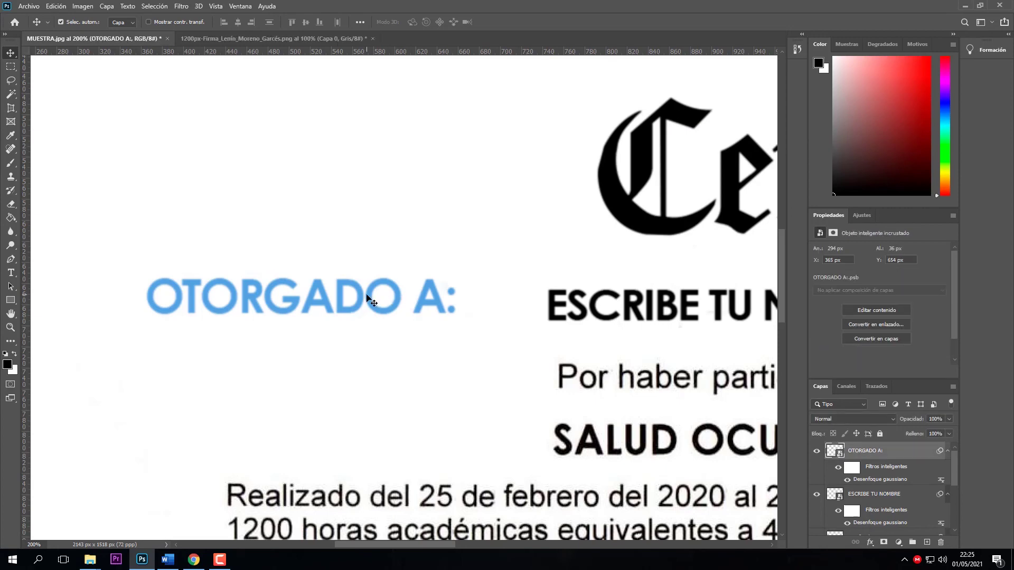
Apply a Median noise filter with a radius of 1 pixel to the "OTORGADO A:" smart object.
click(186, 6)
mouse_move(246, 198)
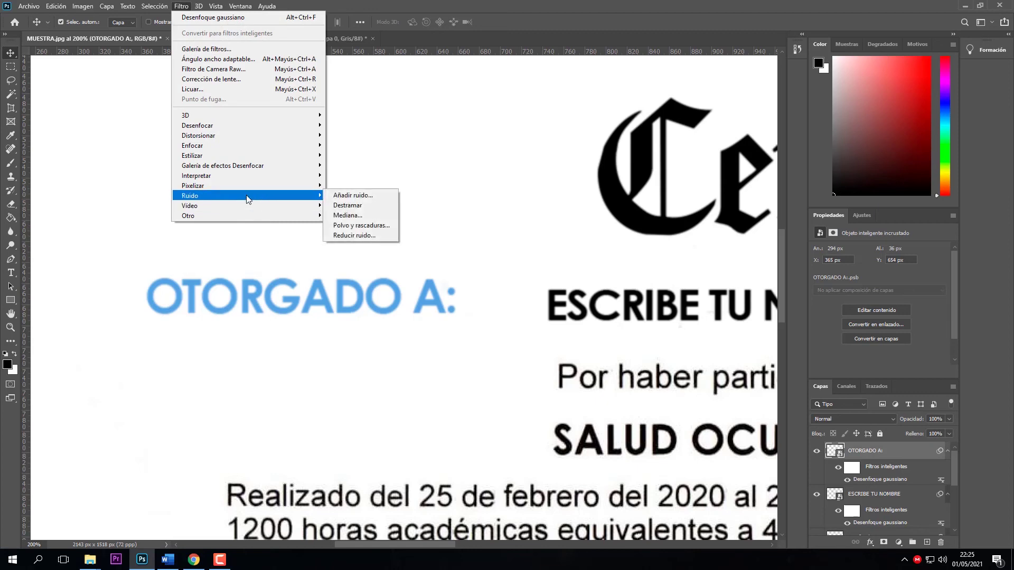
click(367, 219)
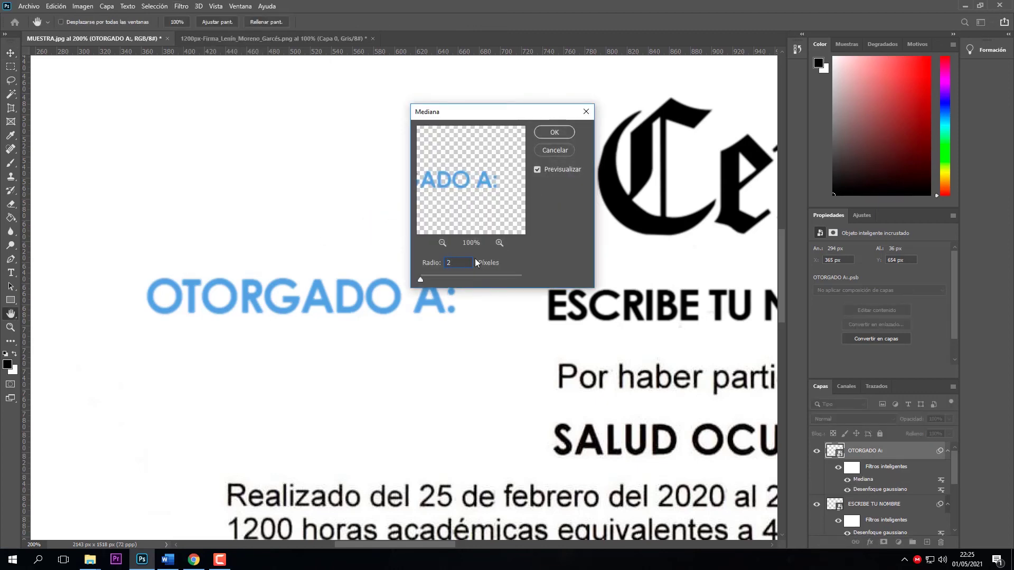
text(2)
drag(475, 115, 623, 92)
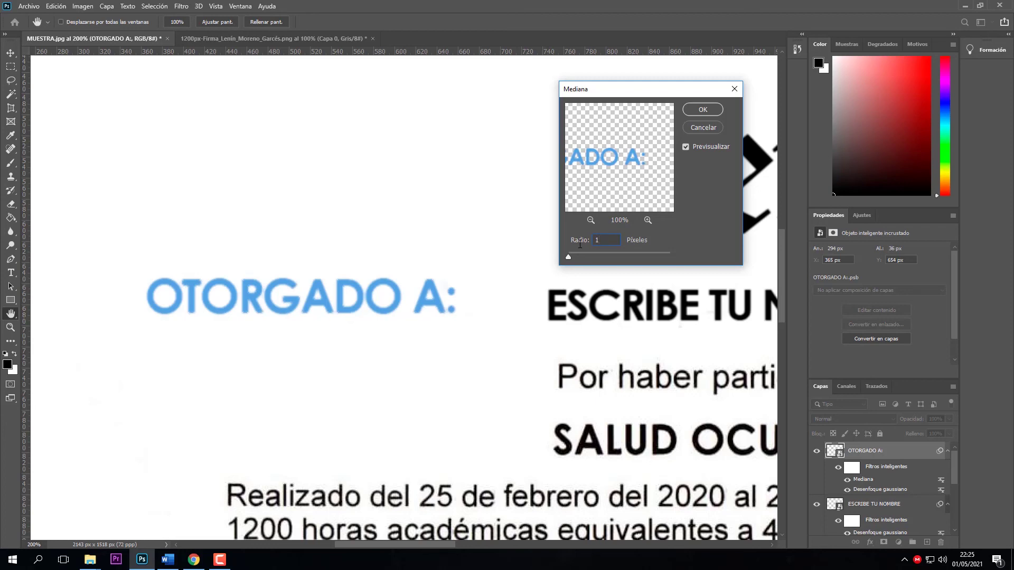
click(703, 110)
key(v)
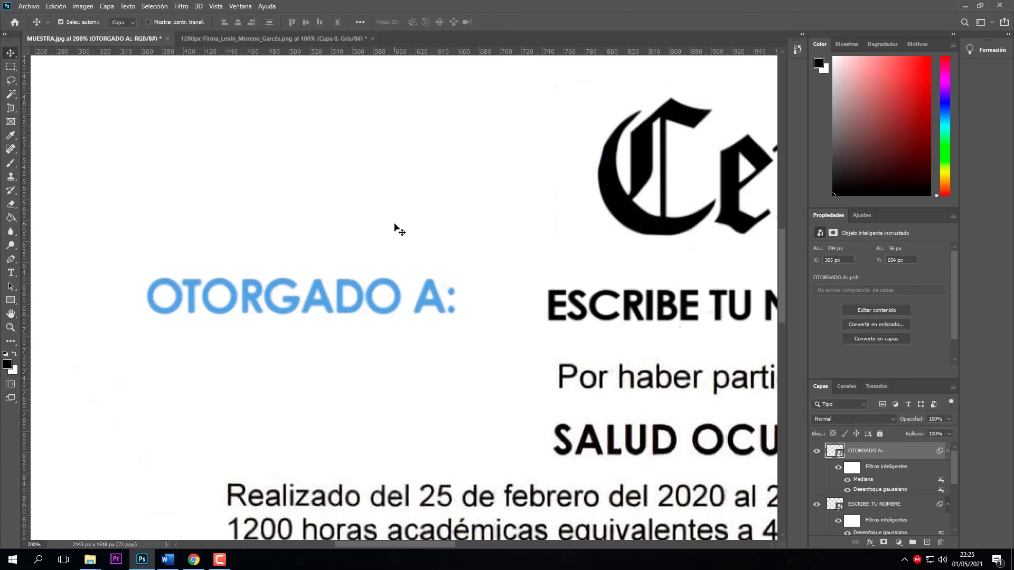
key(ctrl+minus)
key(ctrl+minus)
key(ctrl+minus)
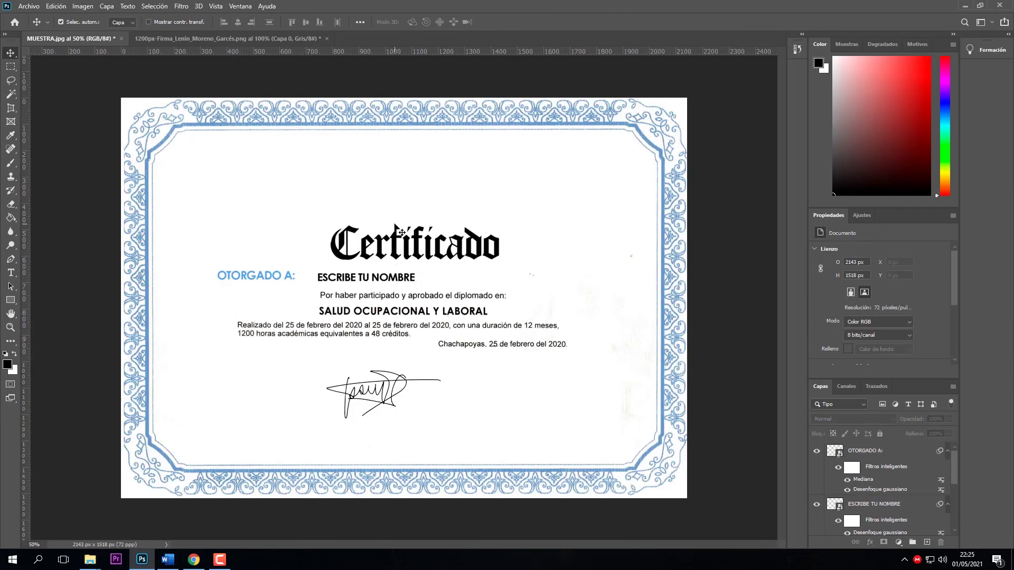